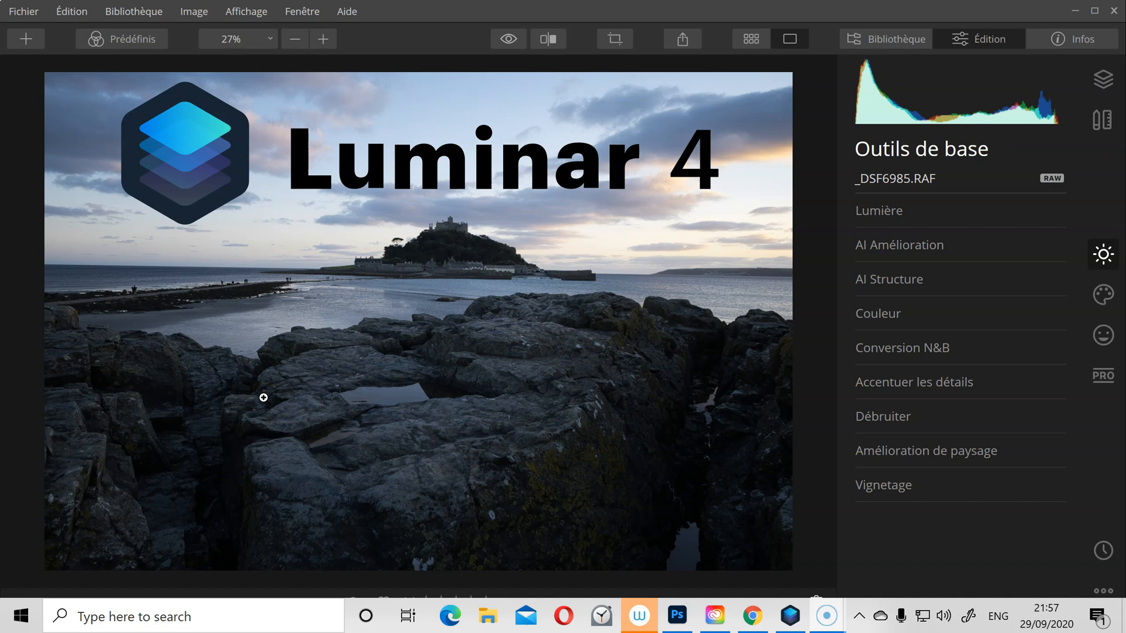
Level the horizon by rotating the photo slightly counterclockwise with Recadrage et rotation, keeping the original ratio, and apply the crop
{"action": "left_click", "coordinate": [262, 384]}
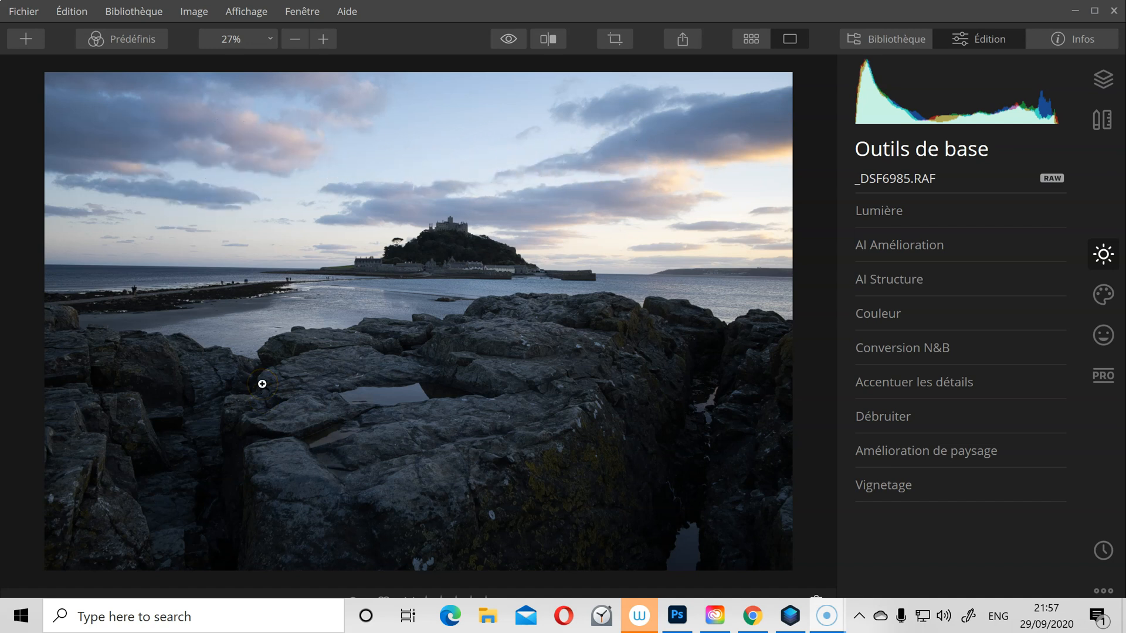
{"action": "left_click", "coordinate": [601, 402]}
{"action": "left_click", "coordinate": [617, 39]}
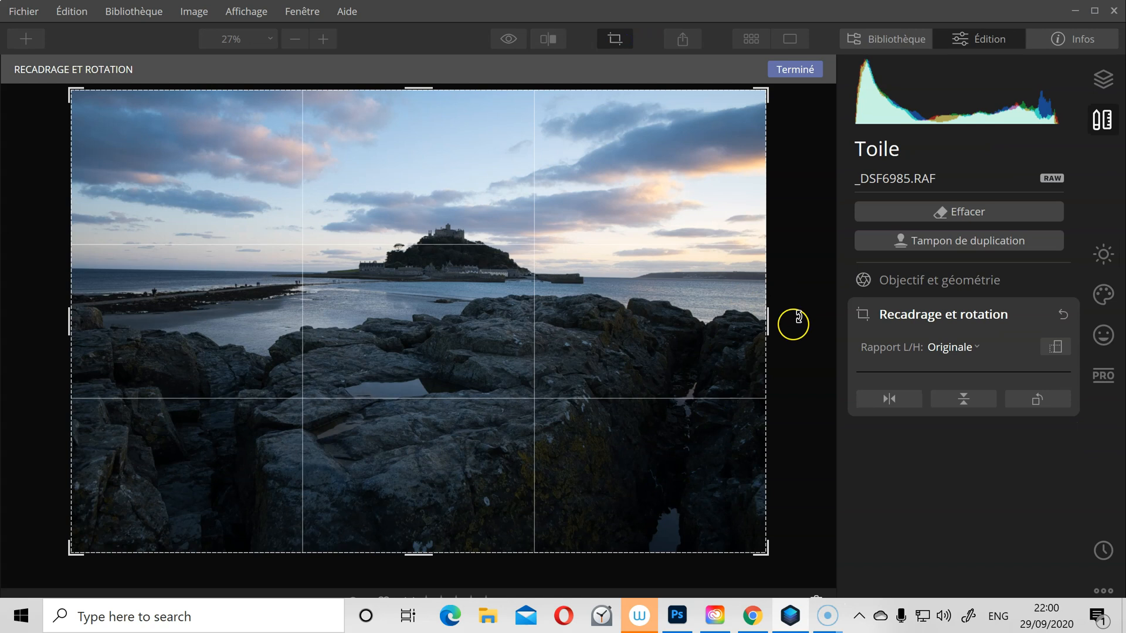
{"action": "left_click_drag", "start_coordinate": [788, 322], "coordinate": [792, 322]}
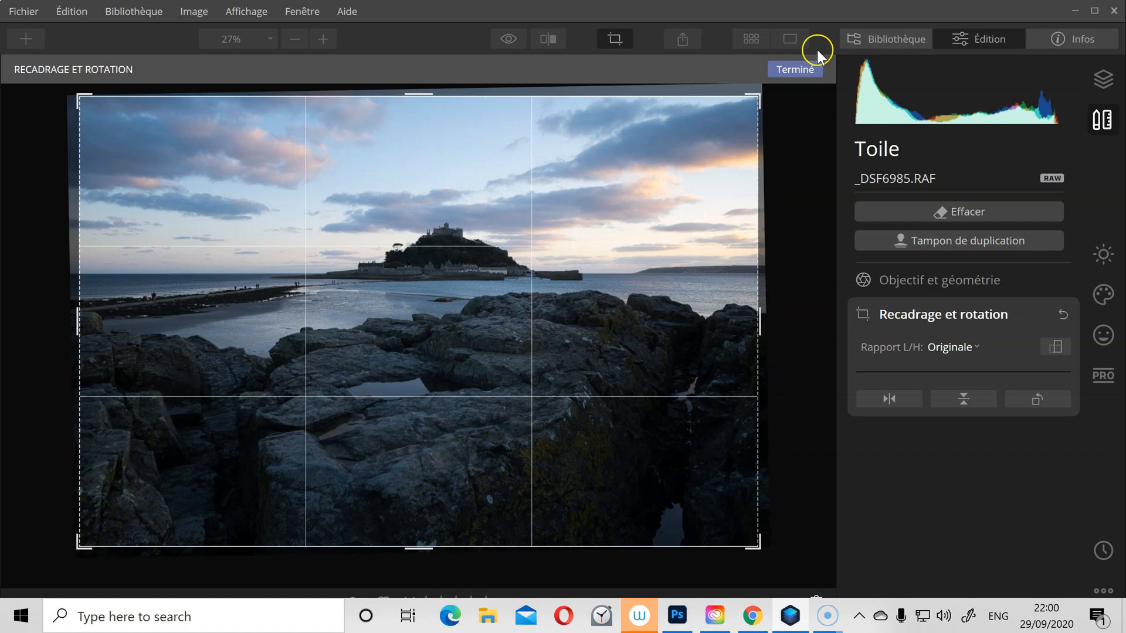
{"action": "left_click", "coordinate": [806, 68]}
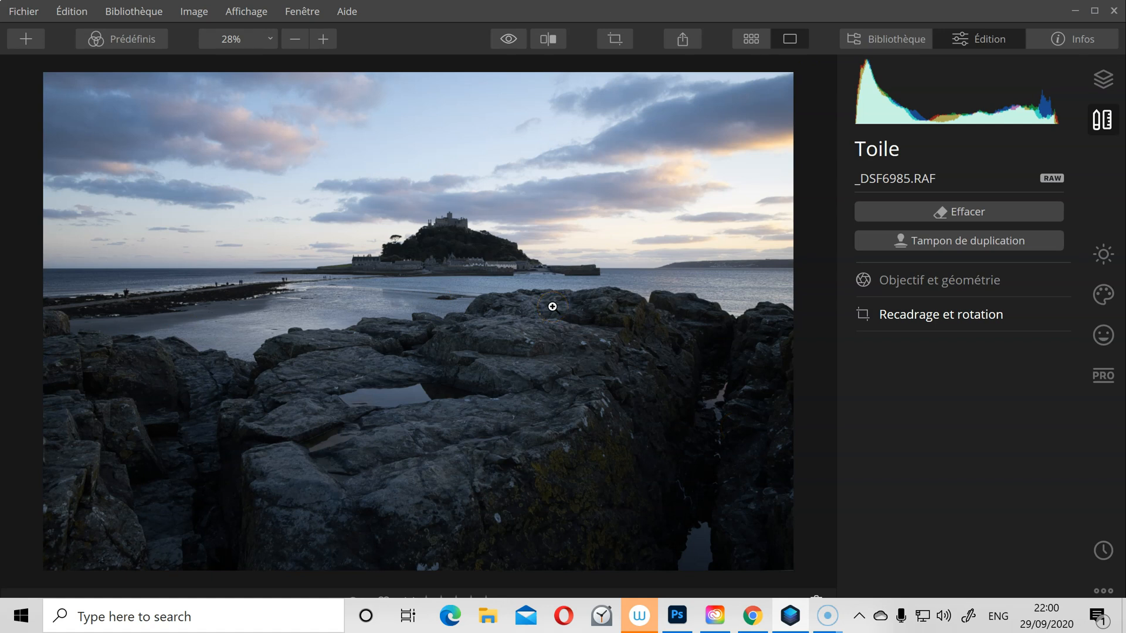
In the basic tools' AI Amélioration, set AI Accent to 21 and Embellisseur de ciel IA to 16
{"action": "left_click", "coordinate": [1103, 254]}
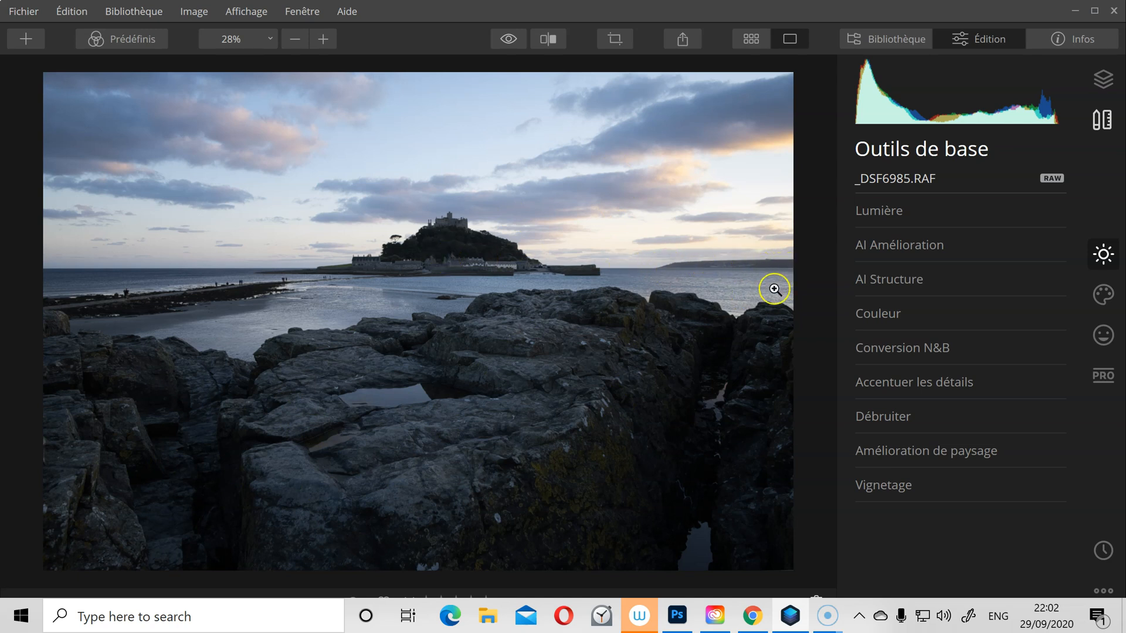
{"action": "left_click", "coordinate": [559, 320]}
{"action": "left_click", "coordinate": [903, 246]}
{"action": "left_click", "coordinate": [904, 243]}
{"action": "left_click", "coordinate": [964, 332]}
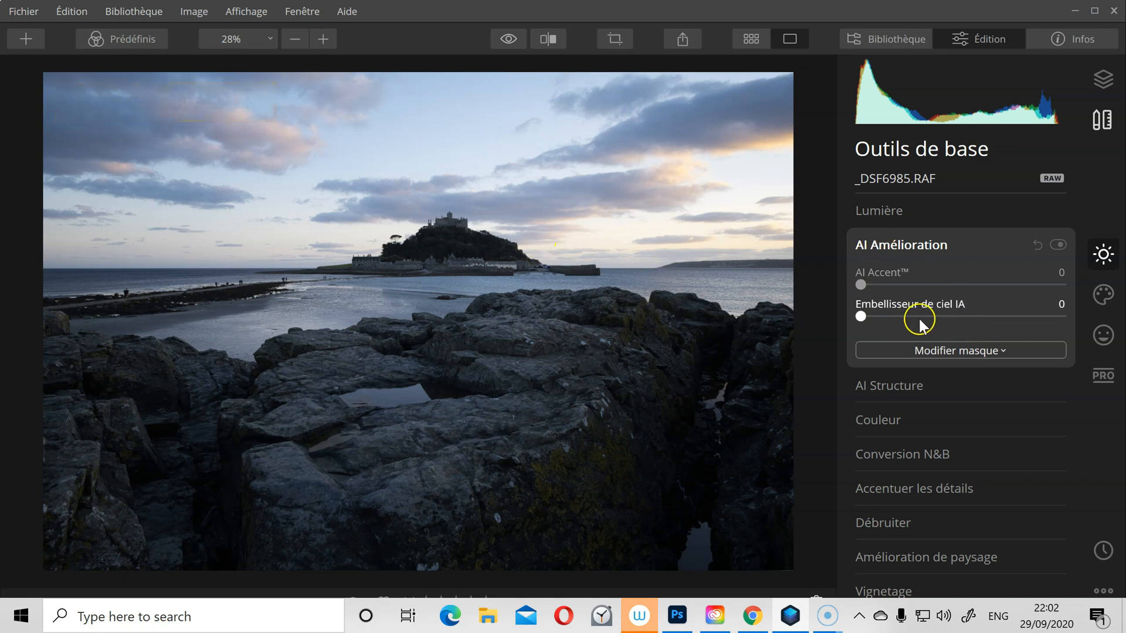
{"action": "left_click_drag", "start_coordinate": [862, 285], "coordinate": [905, 285]}
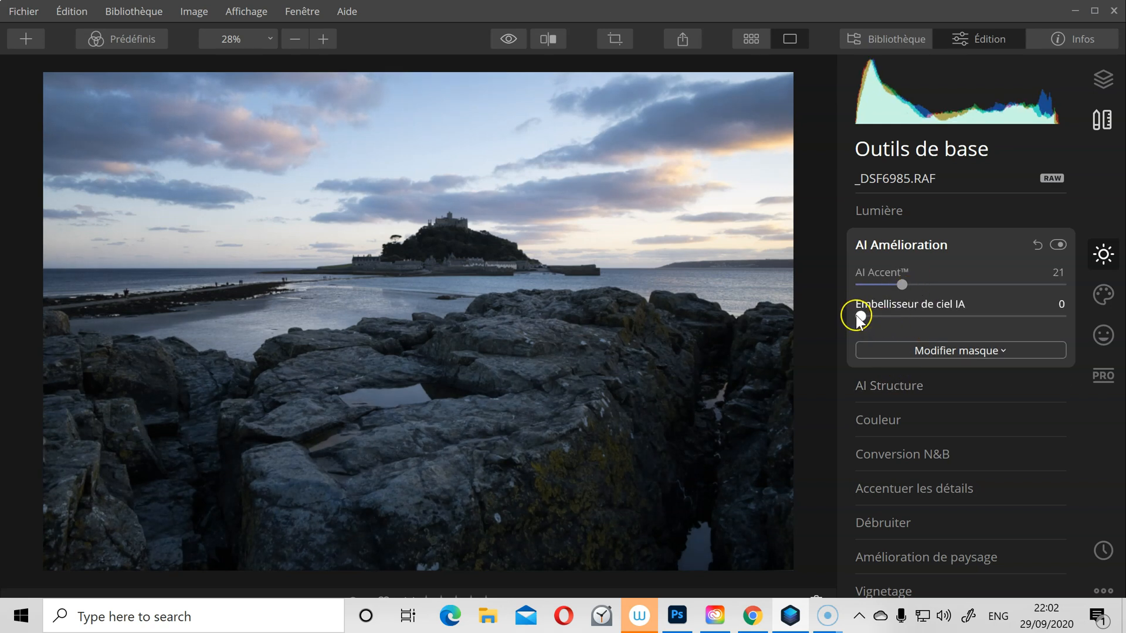
{"action": "left_click_drag", "start_coordinate": [861, 317], "coordinate": [892, 317]}
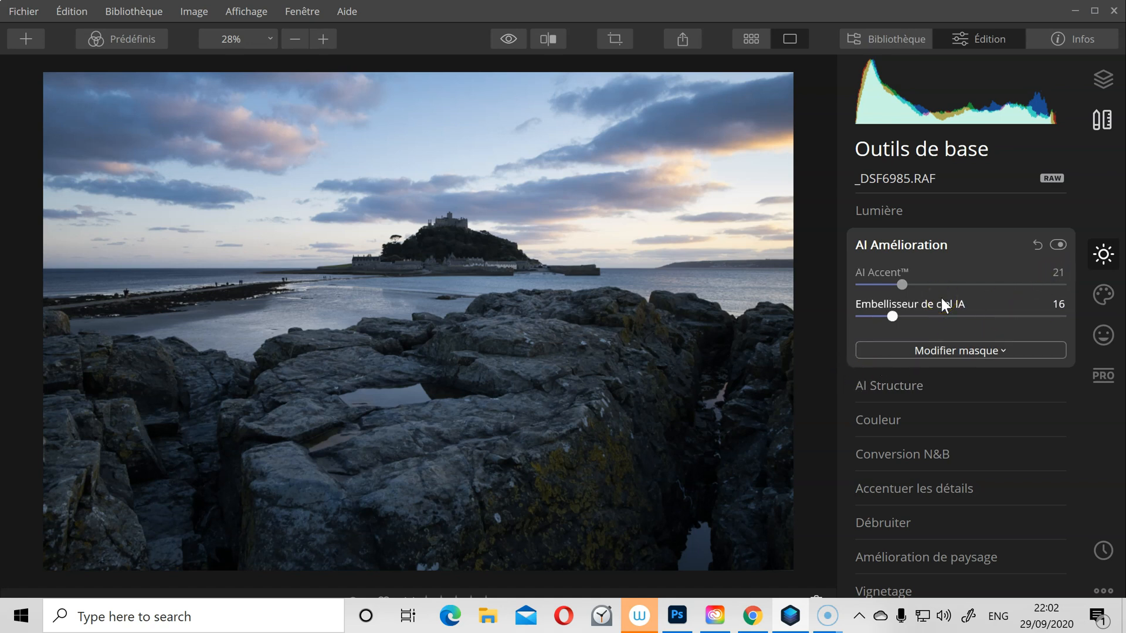
Brighten the photo's shadows by setting Ombres to 35 in the Lumière adjustments
{"action": "left_click", "coordinate": [878, 213]}
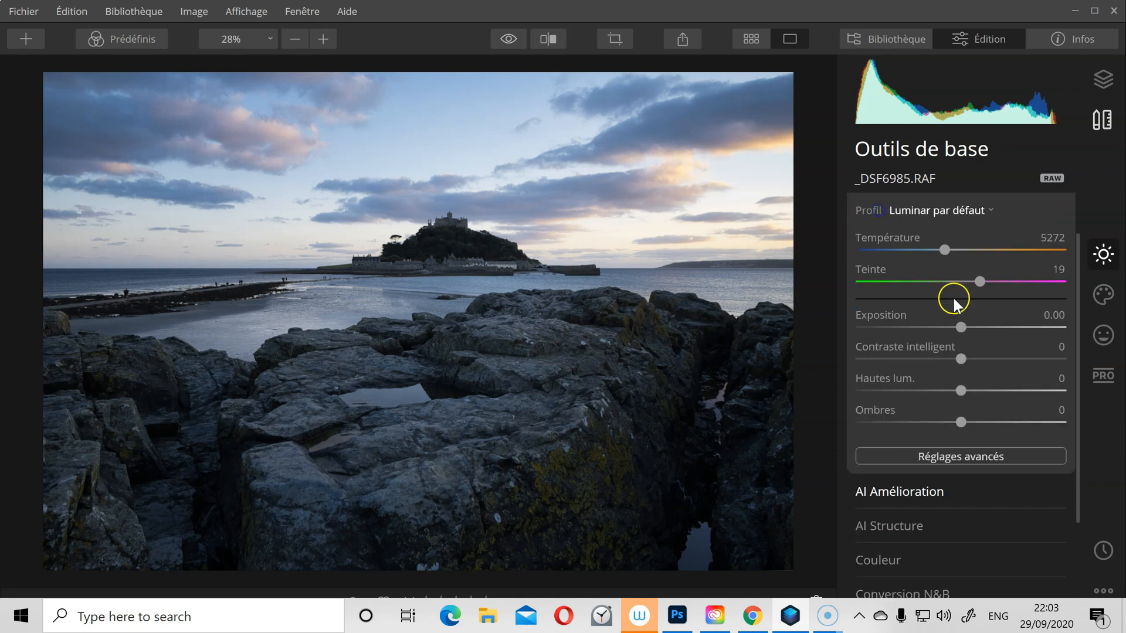
{"action": "left_click_drag", "start_coordinate": [954, 424], "coordinate": [998, 417]}
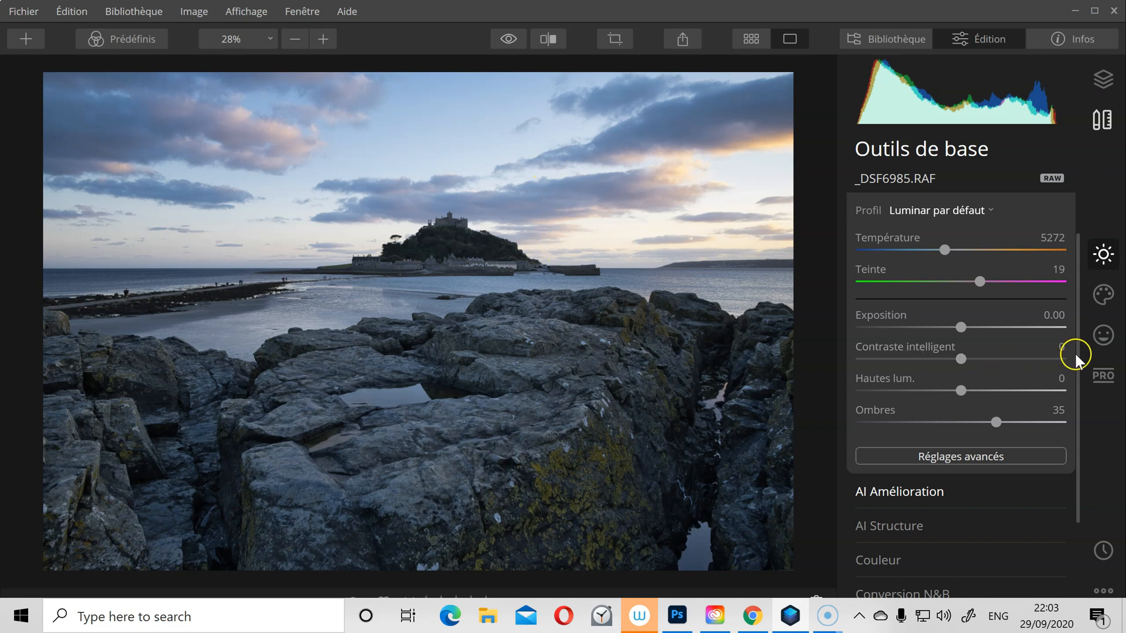
In the professional tools' Contraste avancé, raise Points forts Contraste to 36
{"action": "left_click", "coordinate": [1099, 377]}
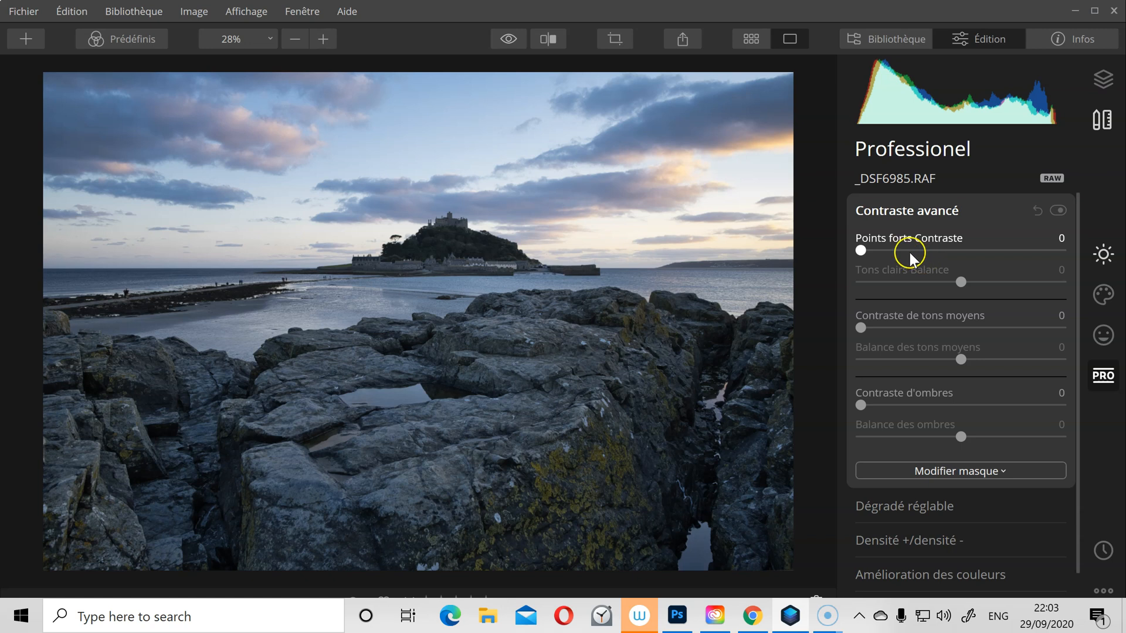
{"action": "left_click_drag", "start_coordinate": [859, 250], "coordinate": [920, 244]}
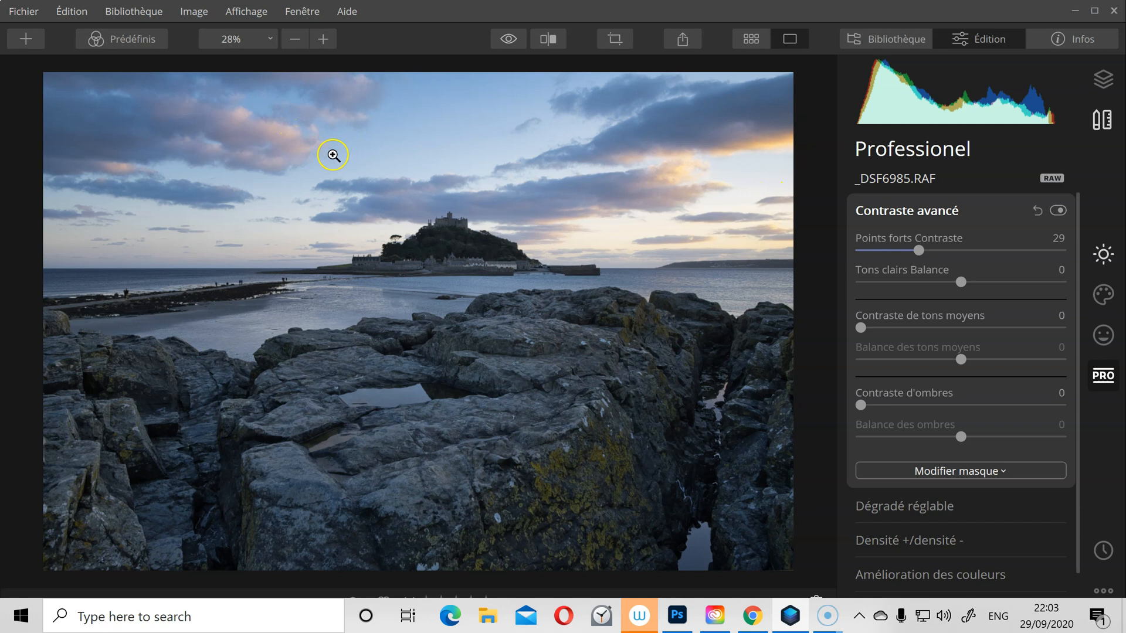
{"action": "mouse_move", "coordinate": [919, 251]}
{"action": "left_mouse_down"}
{"action": "mouse_move", "coordinate": [819, 244]}
{"action": "mouse_move", "coordinate": [917, 250]}
{"action": "left_mouse_up"}
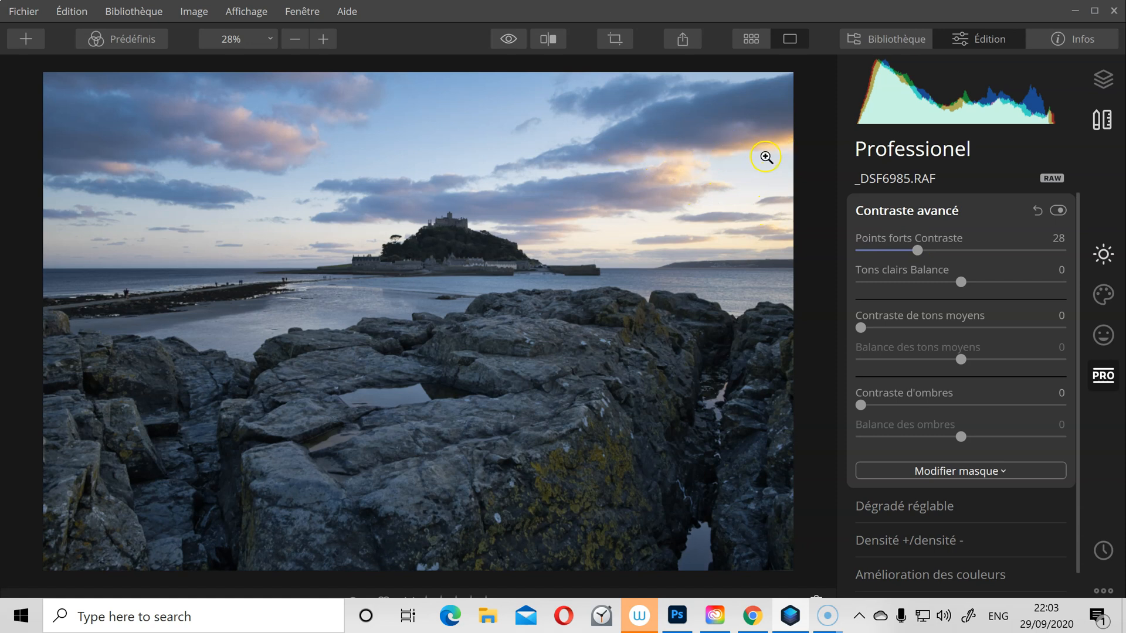
{"action": "mouse_move", "coordinate": [916, 250]}
{"action": "left_mouse_down"}
{"action": "mouse_move", "coordinate": [891, 252]}
{"action": "mouse_move", "coordinate": [931, 250]}
{"action": "left_mouse_up"}
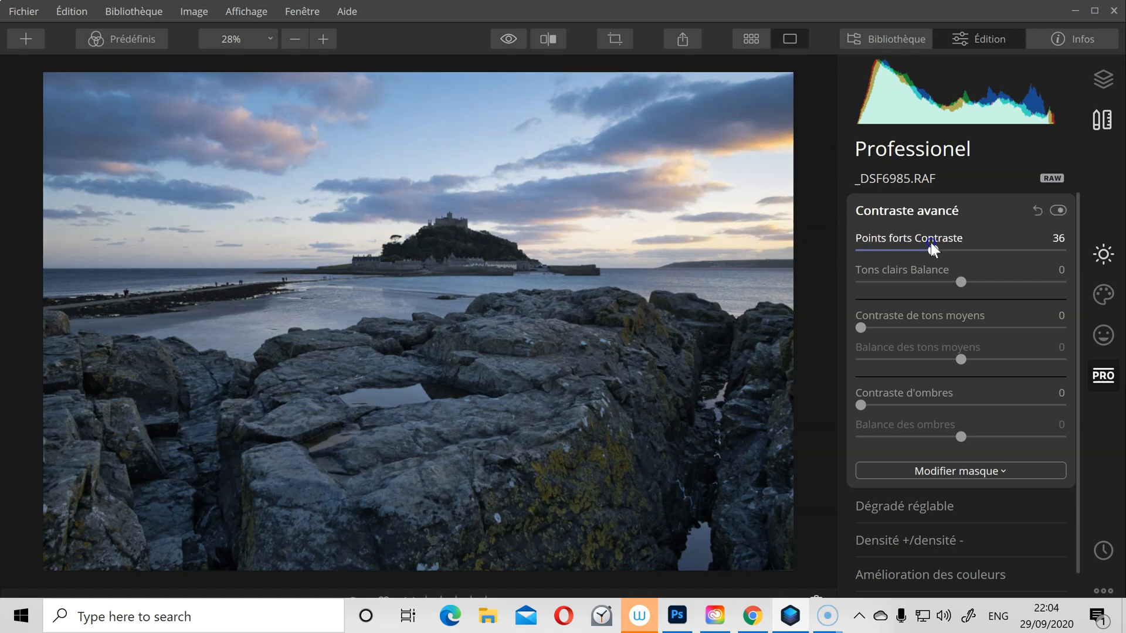
Set Tons clairs Balance to 25 and compare the photo with Contraste avancé off and on
{"action": "left_click", "coordinate": [957, 282]}
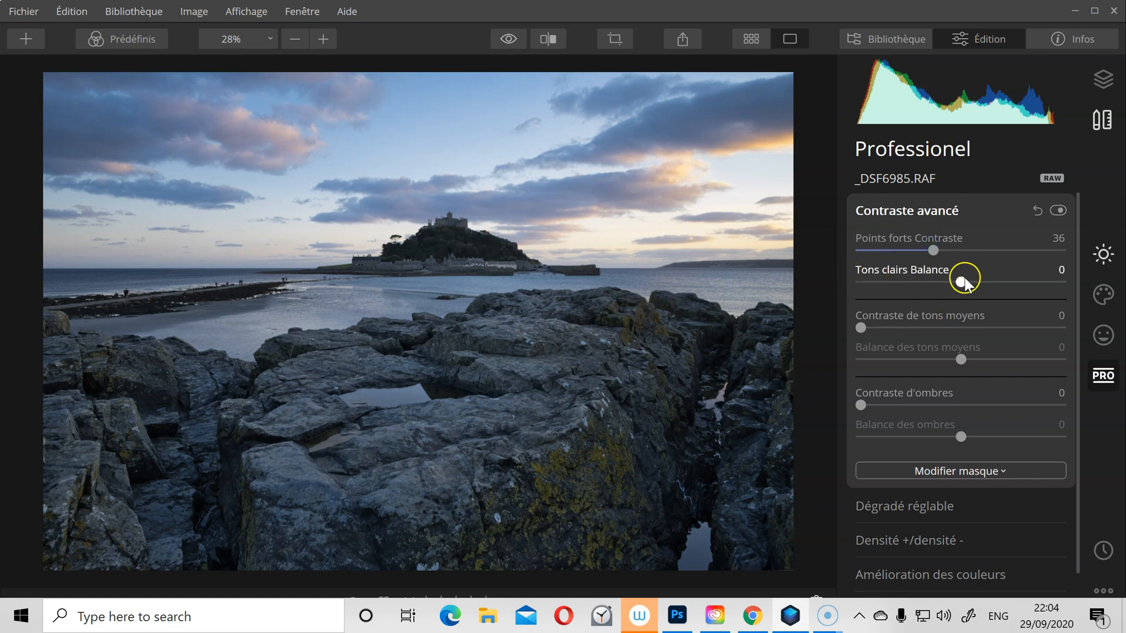
{"action": "left_click_drag", "start_coordinate": [957, 282], "coordinate": [895, 282]}
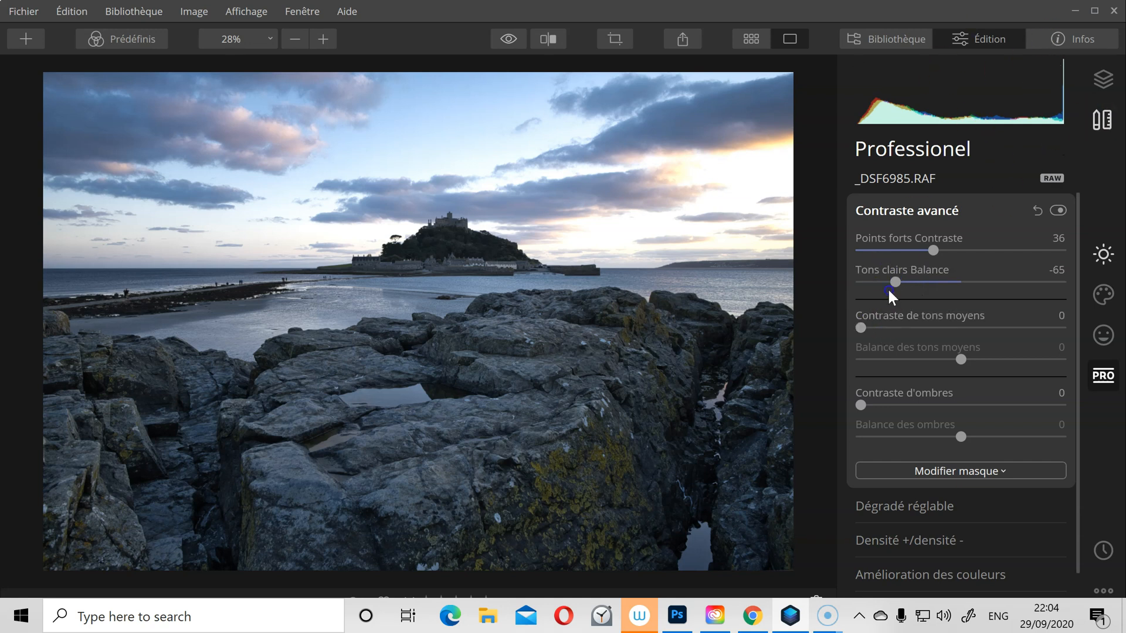
{"action": "left_click_drag", "start_coordinate": [895, 282], "coordinate": [955, 286]}
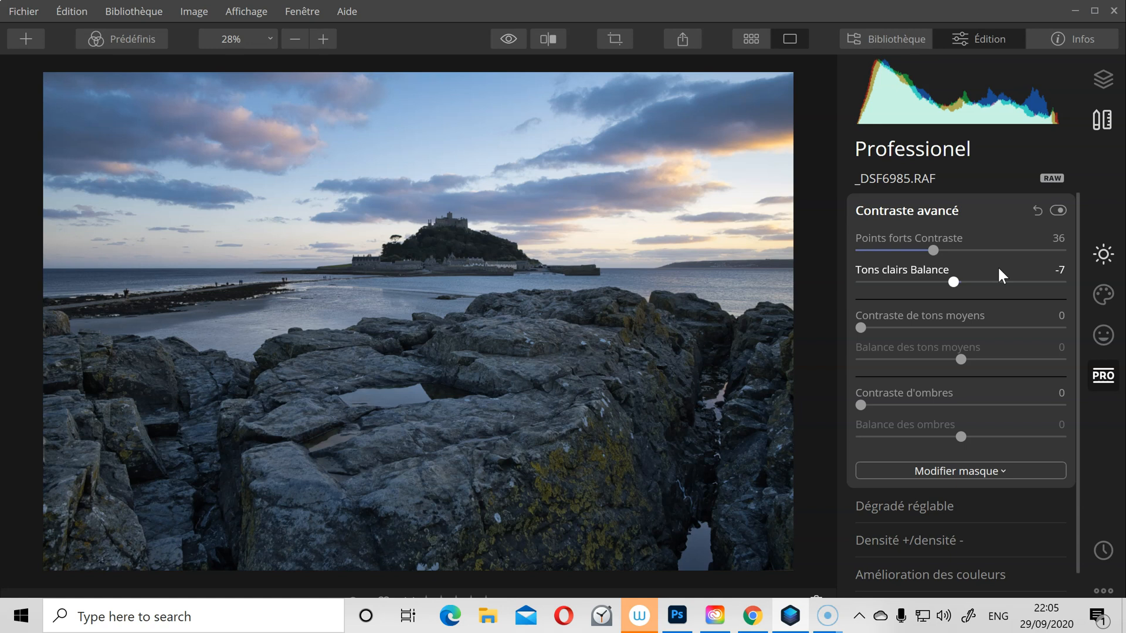
{"action": "left_click", "coordinate": [874, 304]}
{"action": "left_click_drag", "start_coordinate": [954, 283], "coordinate": [987, 289]}
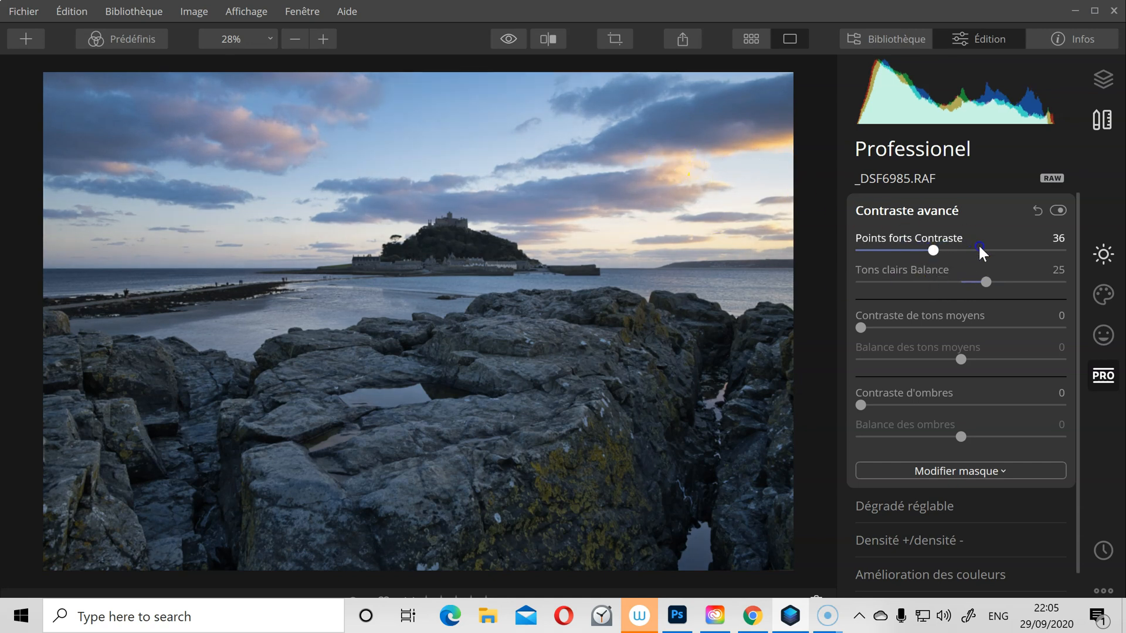
{"action": "left_click", "coordinate": [1059, 210]}
{"action": "left_click", "coordinate": [1058, 210]}
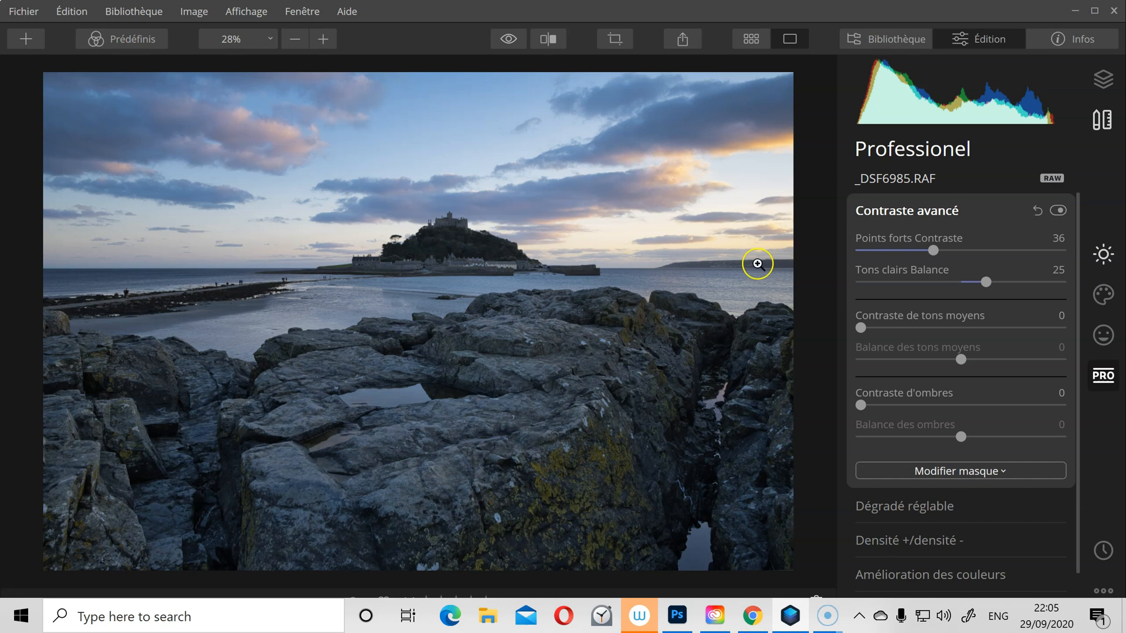
Set Contraste de tons moyens to 23 and Balance des tons moyens to 20
{"action": "left_click_drag", "start_coordinate": [860, 328], "coordinate": [943, 327]}
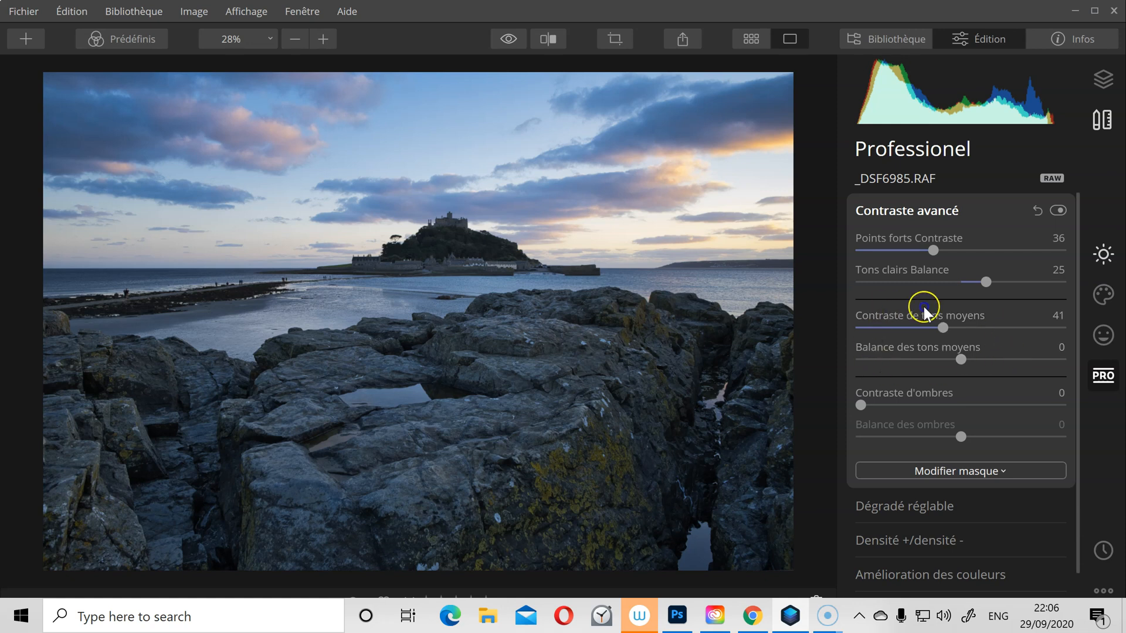
{"action": "left_click_drag", "start_coordinate": [941, 328], "coordinate": [846, 323]}
{"action": "left_click_drag", "start_coordinate": [944, 321], "coordinate": [906, 322]}
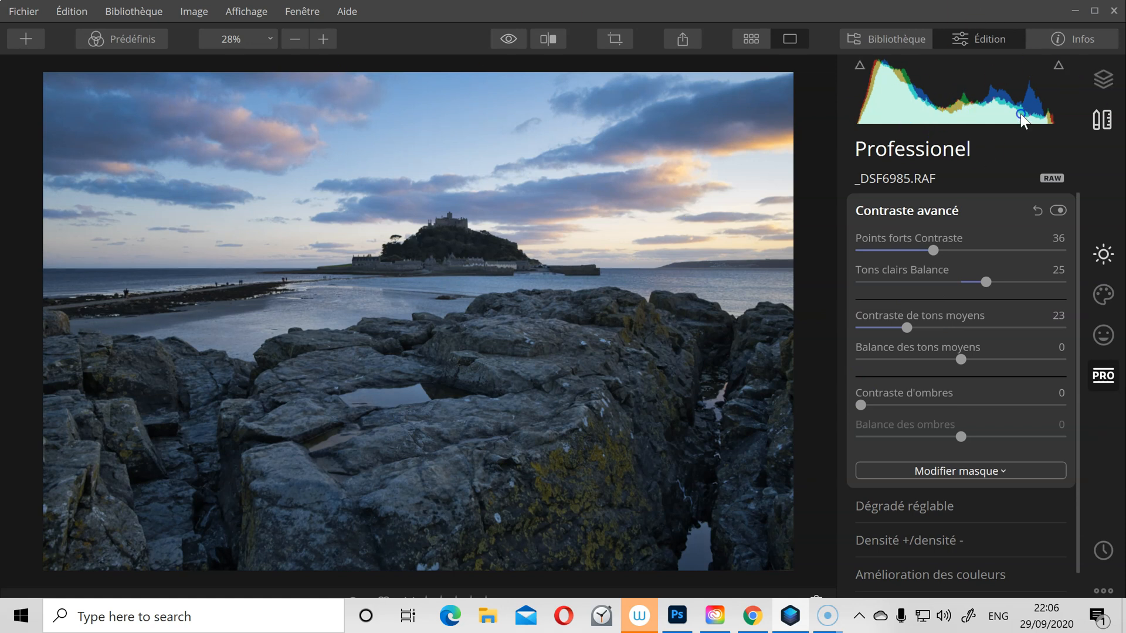
{"action": "mouse_move", "coordinate": [960, 359]}
{"action": "left_mouse_down"}
{"action": "mouse_move", "coordinate": [907, 359]}
{"action": "mouse_move", "coordinate": [987, 360]}
{"action": "mouse_move", "coordinate": [891, 359]}
{"action": "mouse_move", "coordinate": [995, 359]}
{"action": "mouse_move", "coordinate": [980, 359]}
{"action": "left_mouse_up"}
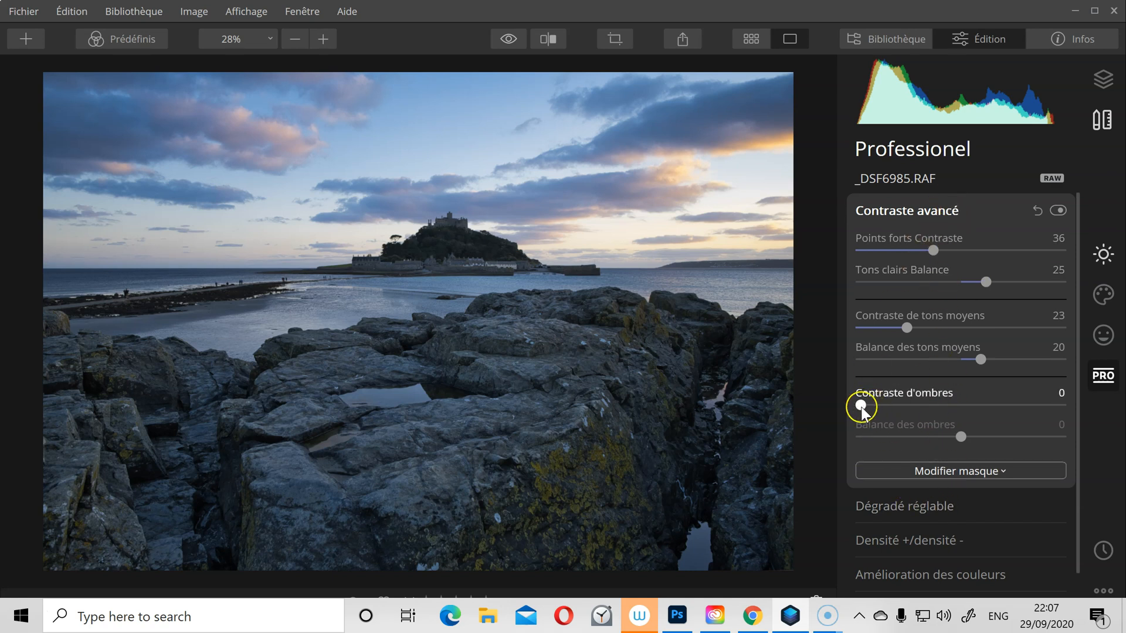
Set Contraste d'ombres to 45 and Balance des ombres to 8, comparing the photo with Contraste avancé off and on
{"action": "left_click_drag", "start_coordinate": [861, 405], "coordinate": [972, 439]}
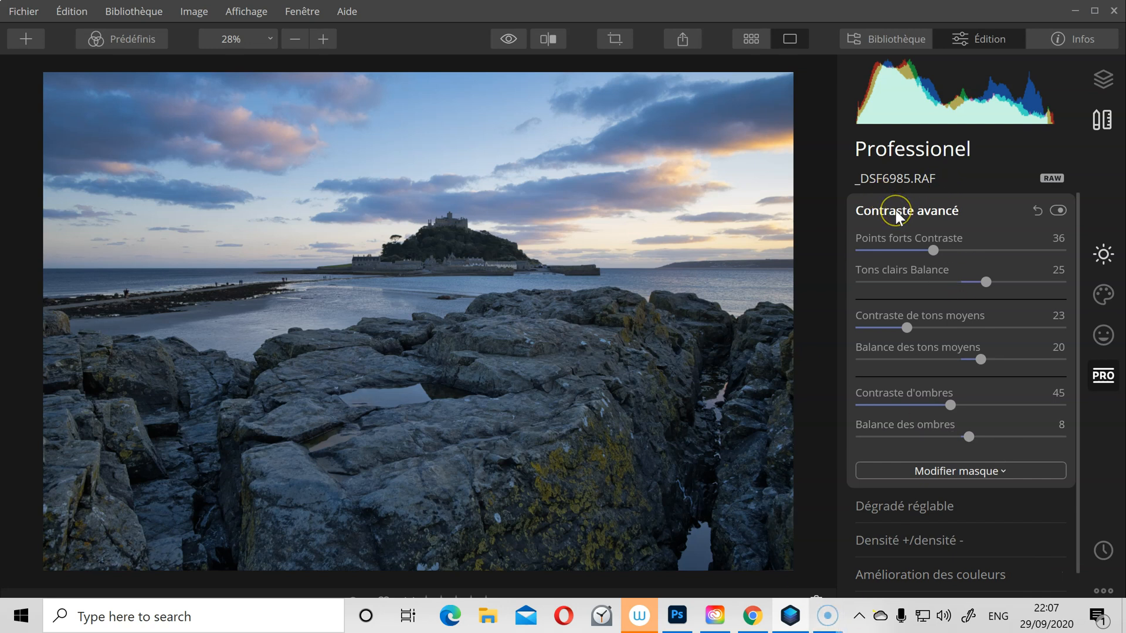
{"action": "left_click", "coordinate": [903, 364]}
{"action": "left_click", "coordinate": [1058, 213]}
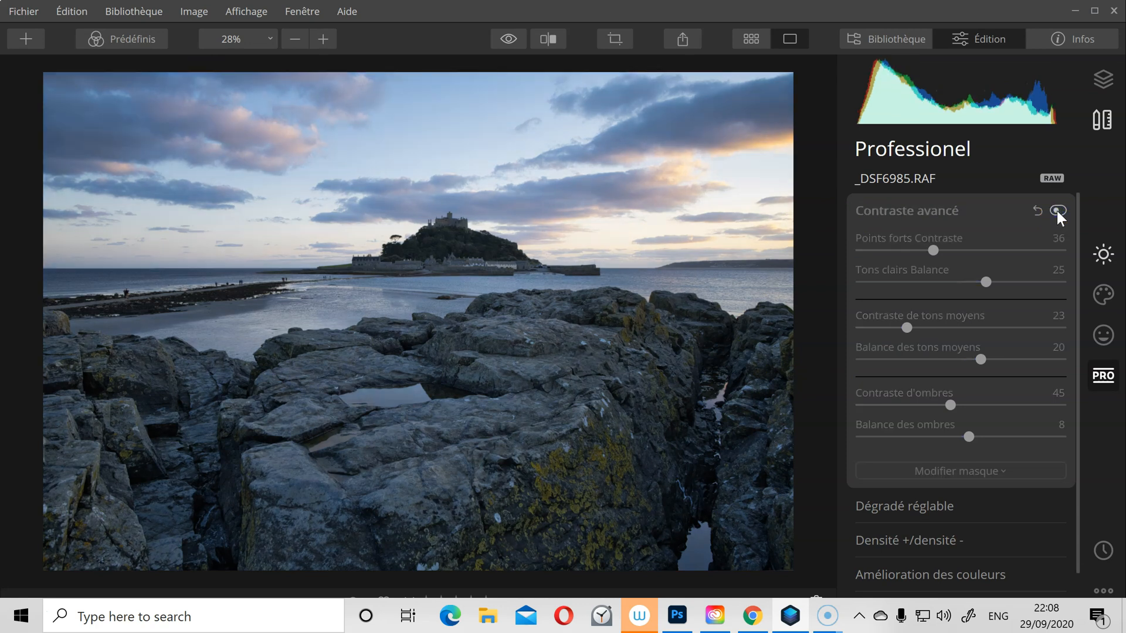
{"action": "left_click", "coordinate": [1058, 213]}
{"action": "left_click", "coordinate": [1057, 211]}
{"action": "left_click", "coordinate": [1057, 211]}
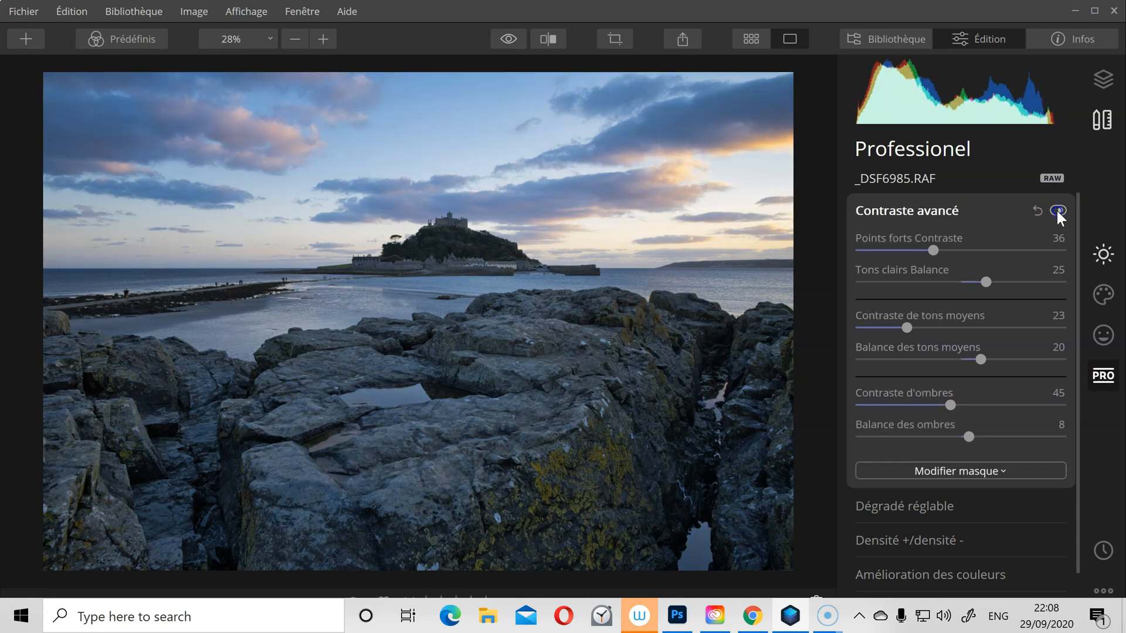
{"action": "left_click", "coordinate": [1058, 211]}
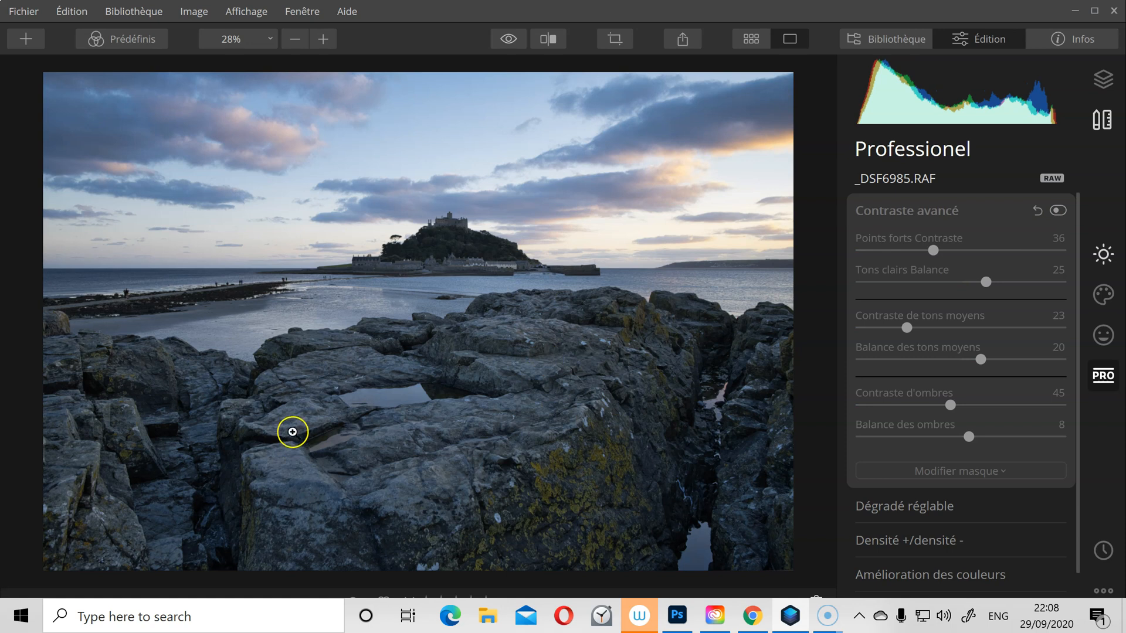
{"action": "left_click", "coordinate": [1055, 211]}
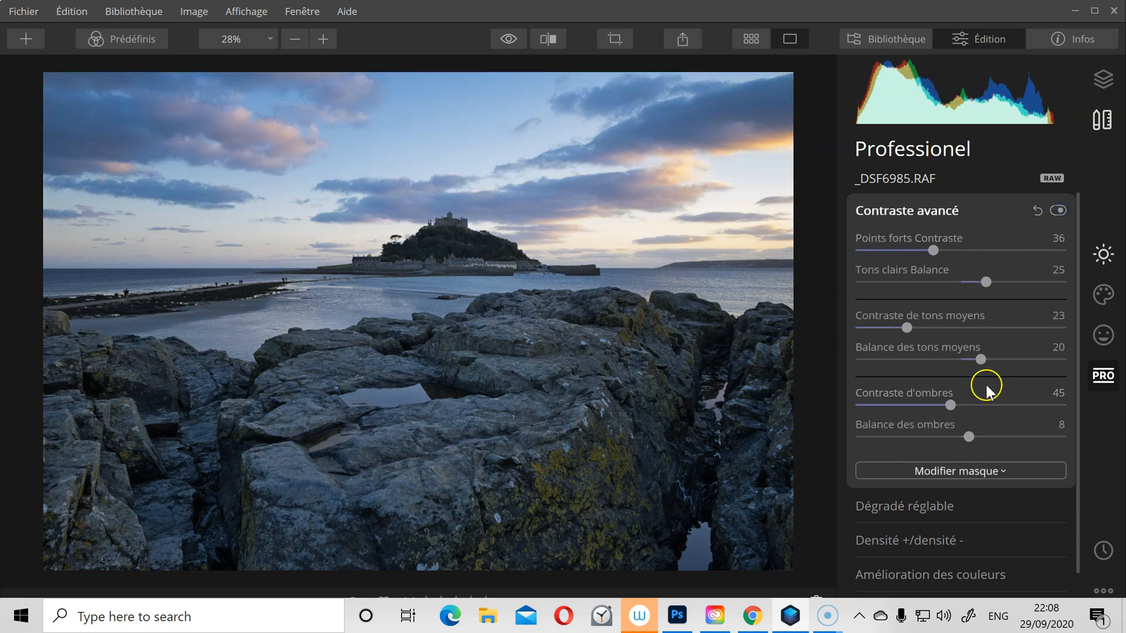
Lower Balance des tons moyens to -39 and compare the photo with Contraste avancé off and on, leaving it enabled
{"action": "left_click_drag", "start_coordinate": [981, 359], "coordinate": [921, 359]}
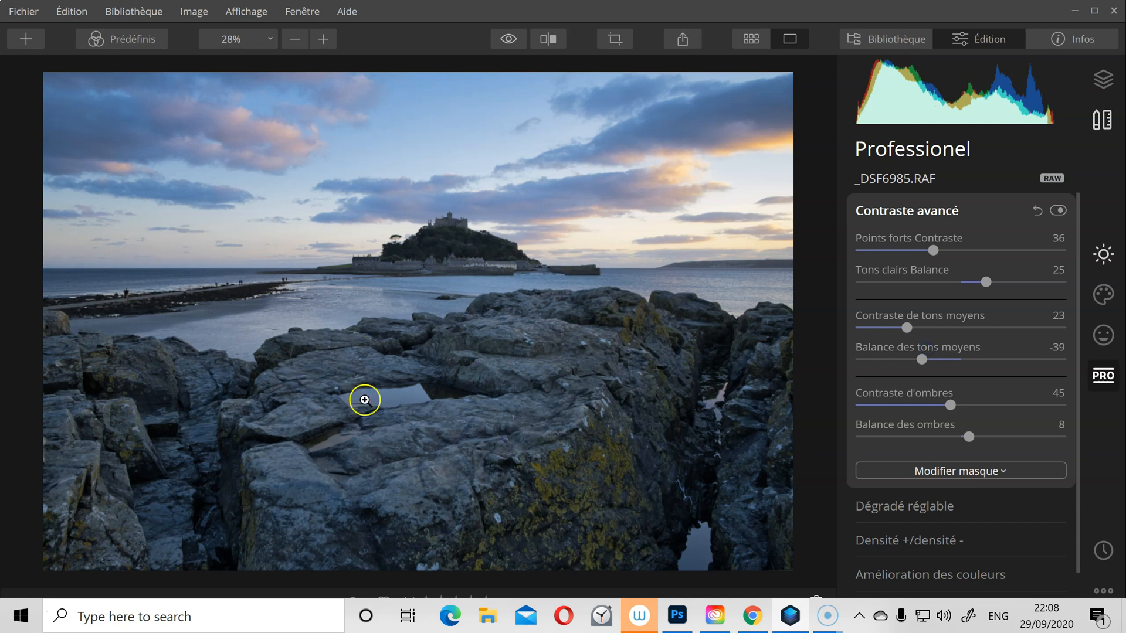
{"action": "left_click", "coordinate": [1059, 211]}
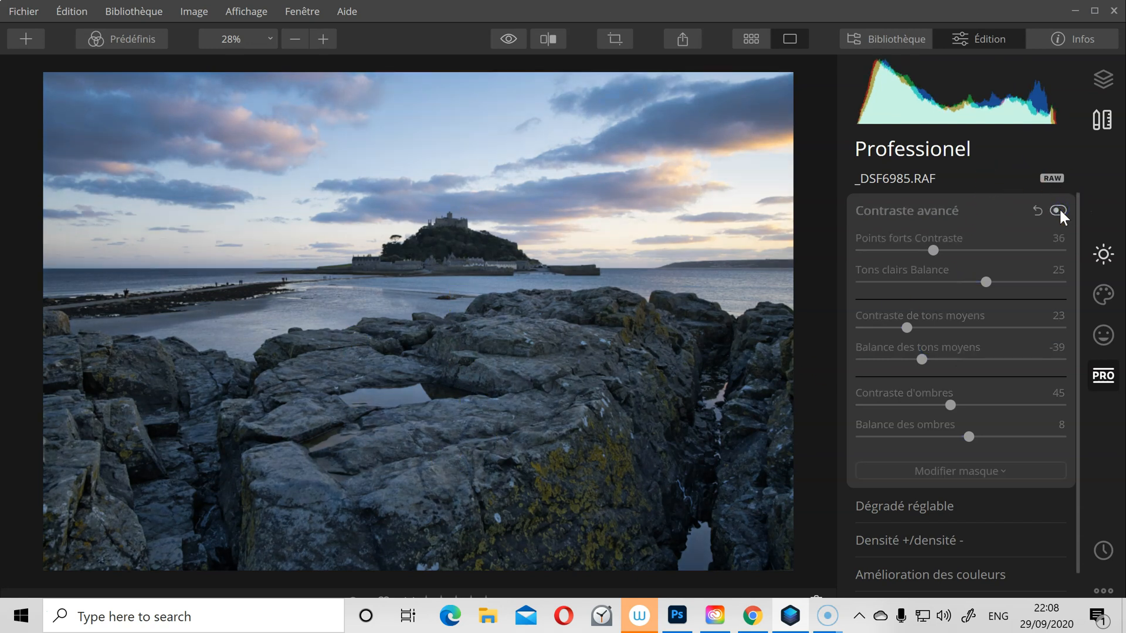
{"action": "left_click", "coordinate": [1059, 211]}
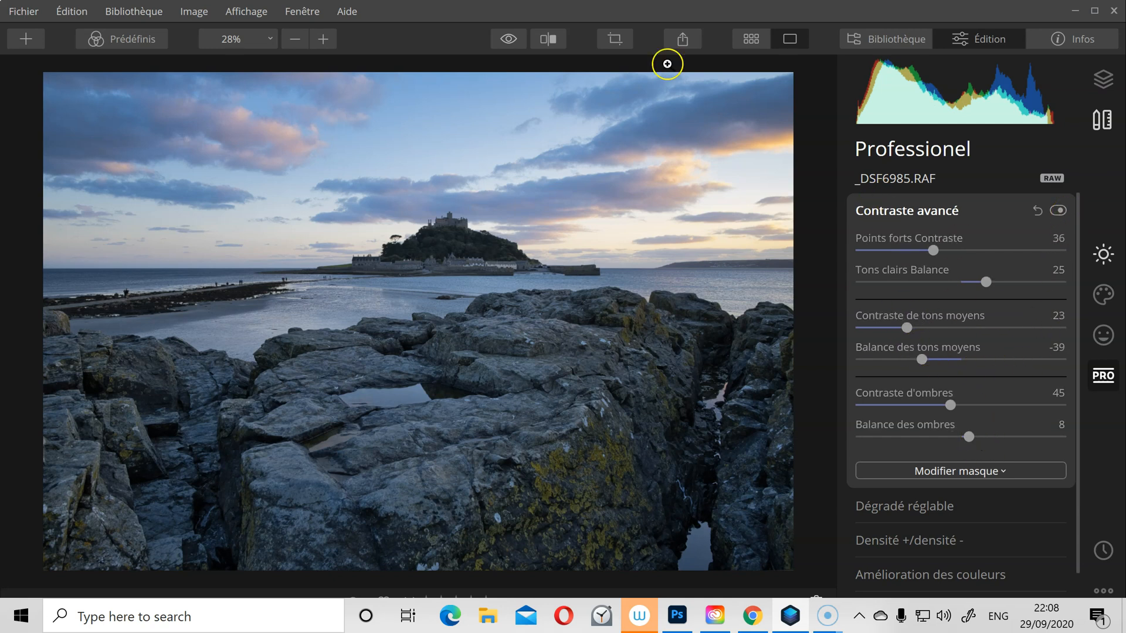
{"action": "left_click", "coordinate": [1059, 211]}
{"action": "left_click", "coordinate": [1059, 211]}
{"action": "left_click", "coordinate": [1059, 211]}
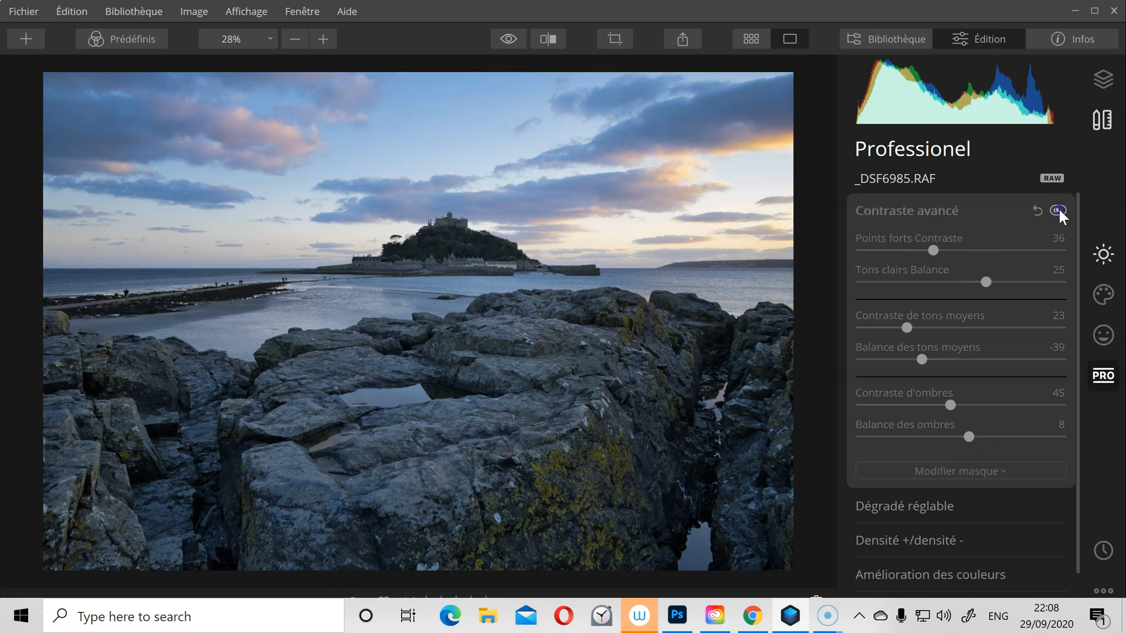
{"action": "left_click", "coordinate": [1059, 211]}
{"action": "left_click", "coordinate": [1058, 211]}
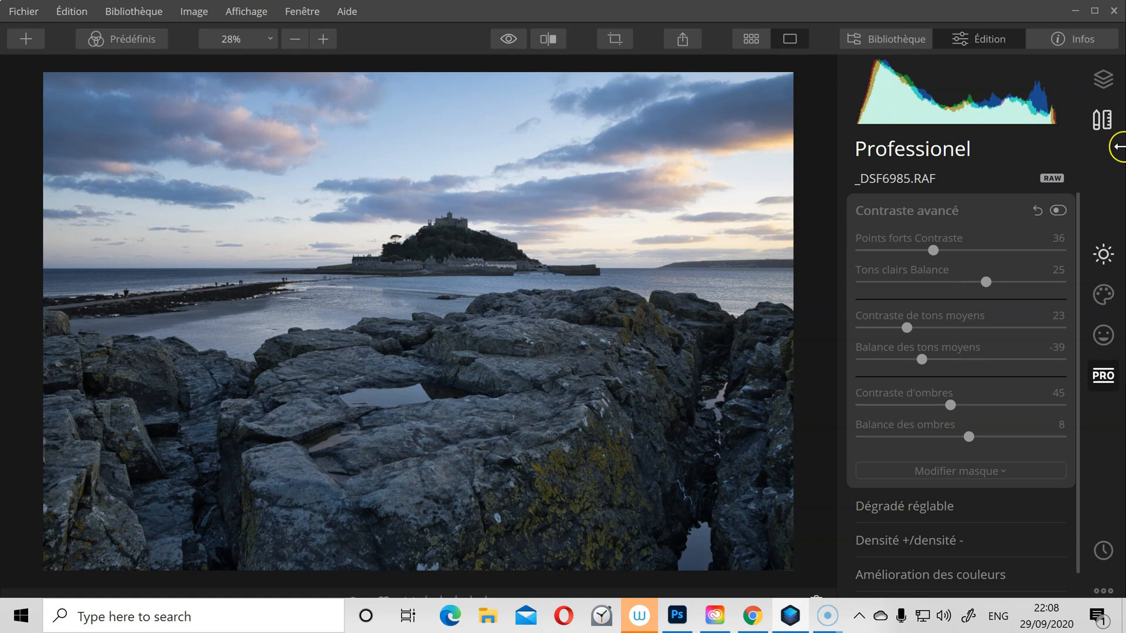
{"action": "left_click", "coordinate": [1056, 211]}
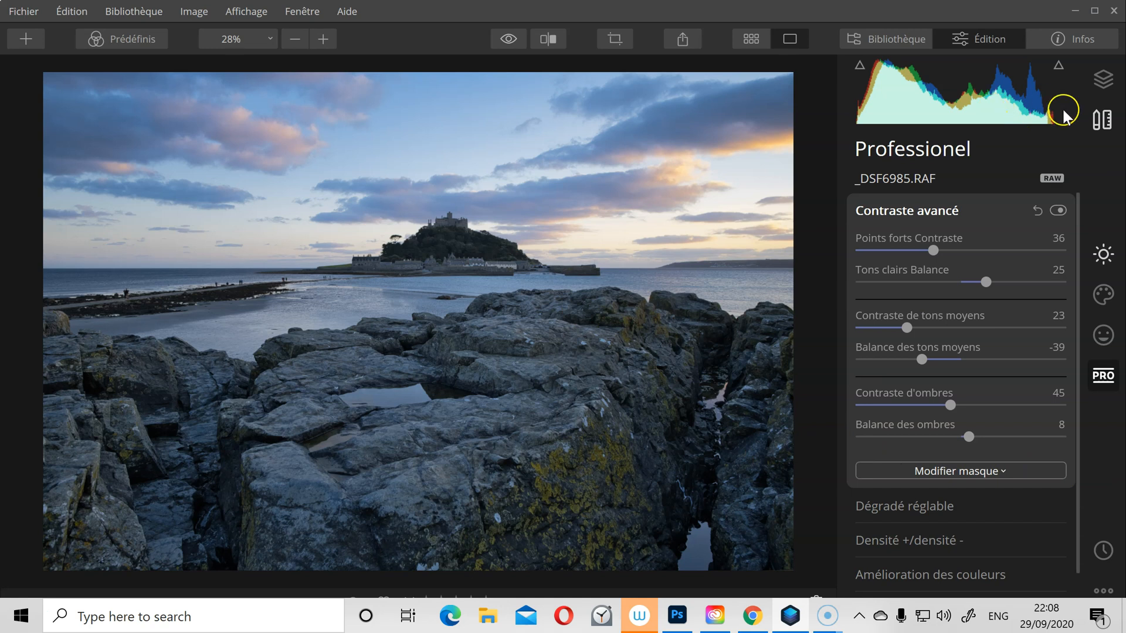
Set Balance des ombres to 24 to deepen the dark tones of the rocks
{"action": "mouse_move", "coordinate": [962, 124]}
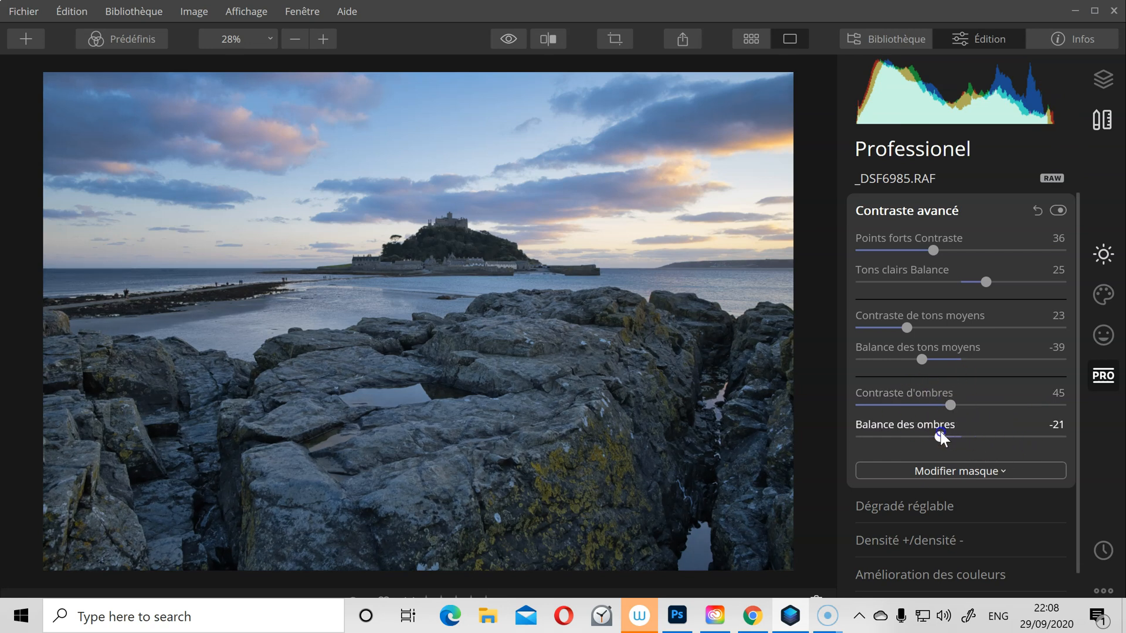
{"action": "left_click_drag", "start_coordinate": [940, 437], "coordinate": [985, 438]}
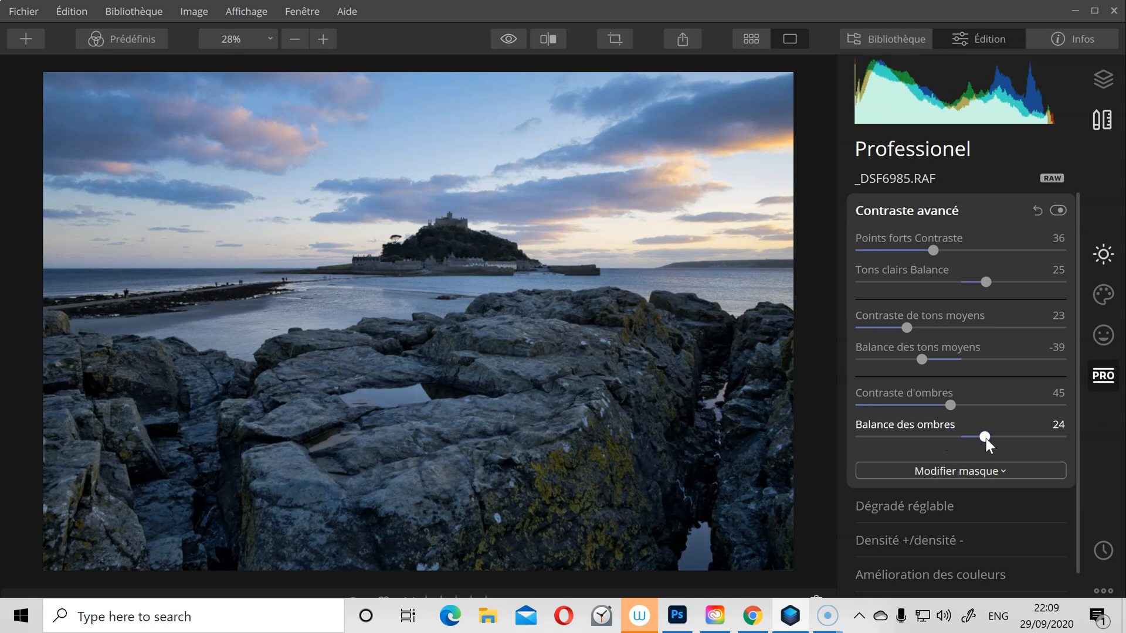
Lower Balance des ombres to 7 in Contraste avancé
{"action": "left_click_drag", "start_coordinate": [985, 436], "coordinate": [970, 436]}
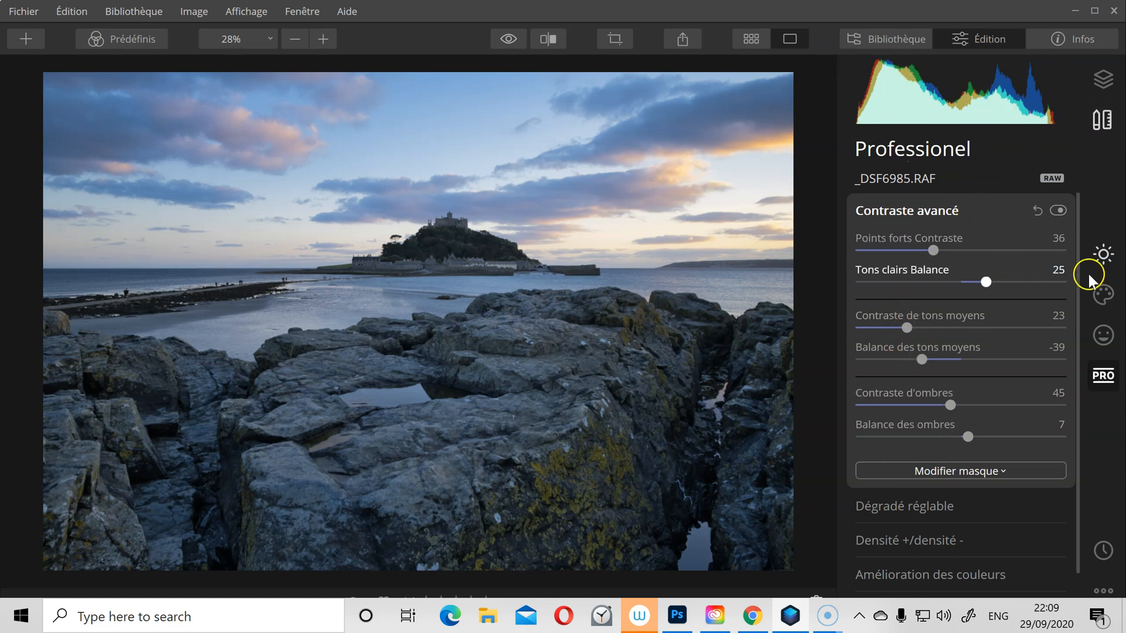
Set the AI Structure Quantité to 36 and compare the photo with the tool off and on, leaving it enabled
{"action": "left_click", "coordinate": [1104, 263]}
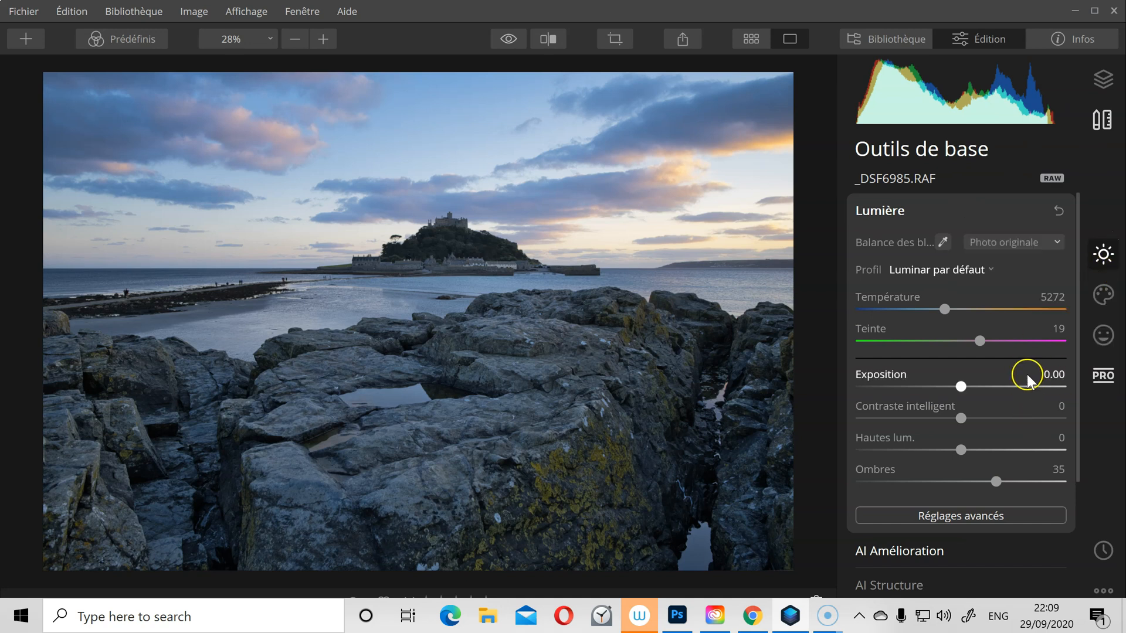
{"action": "scroll", "coordinate": [1026, 375], "scroll_direction": "down", "scroll_amount": 3}
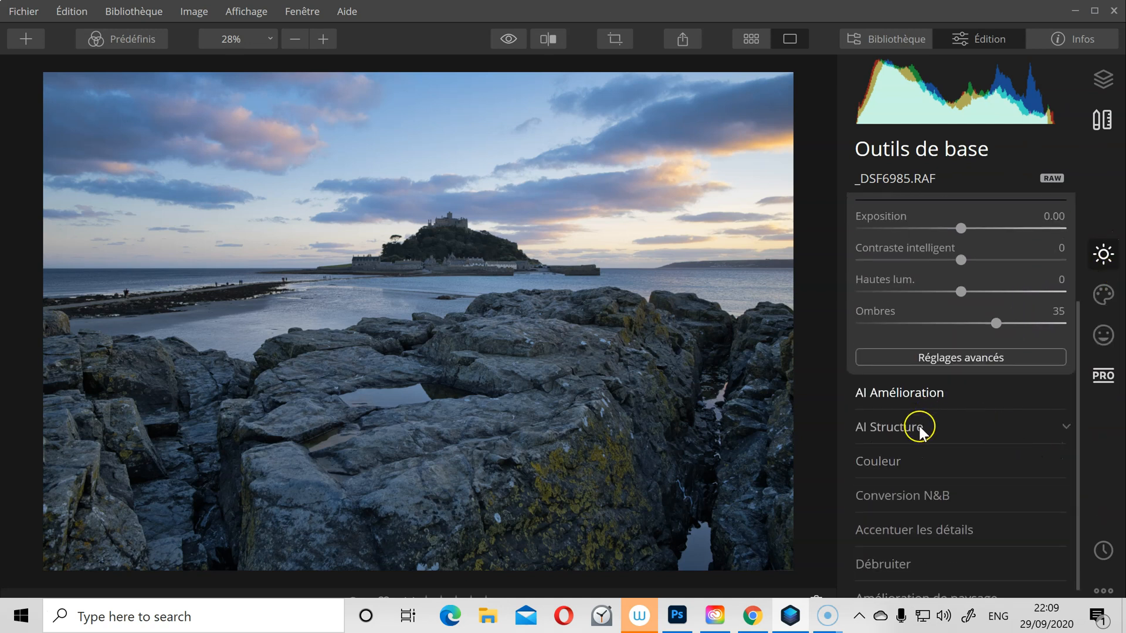
{"action": "left_click", "coordinate": [919, 431]}
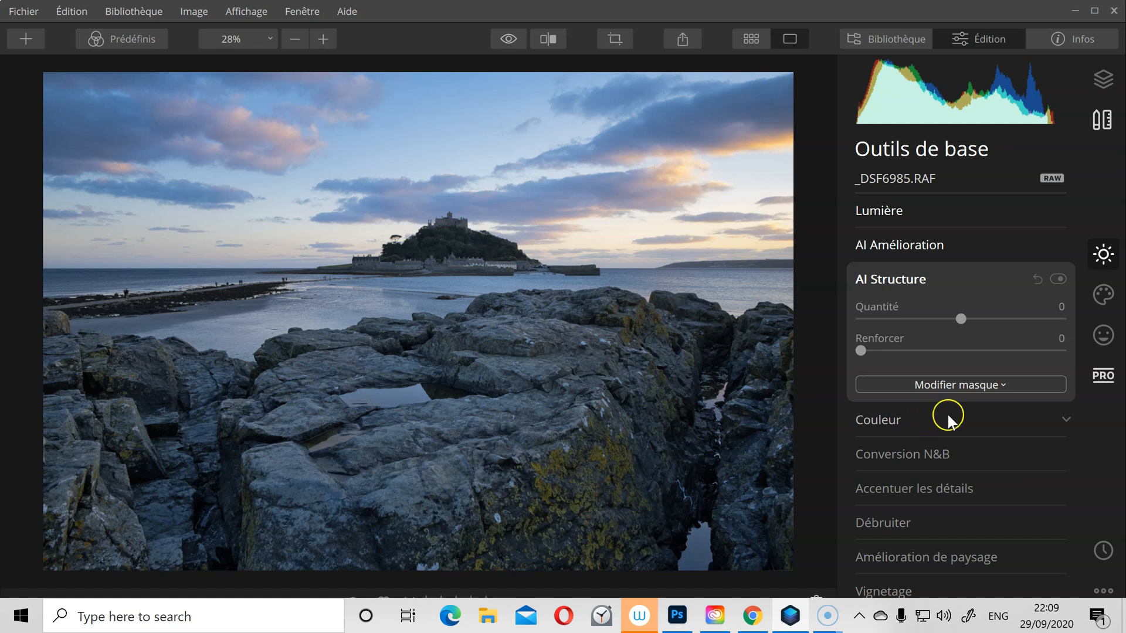
{"action": "left_click_drag", "start_coordinate": [961, 317], "coordinate": [997, 317]}
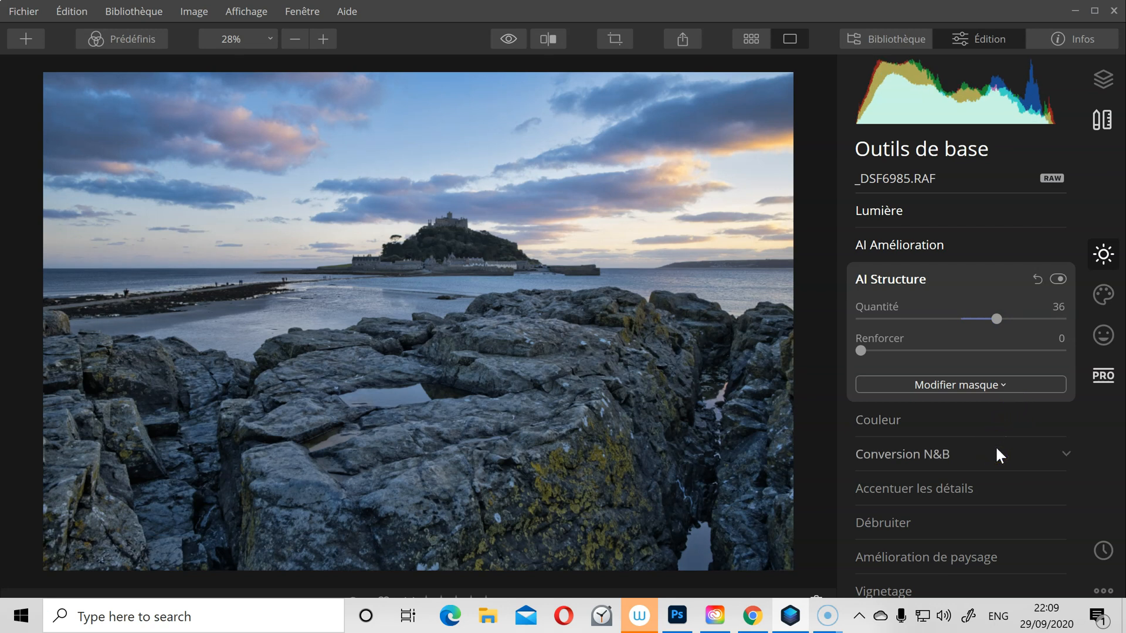
{"action": "left_click", "coordinate": [1058, 279]}
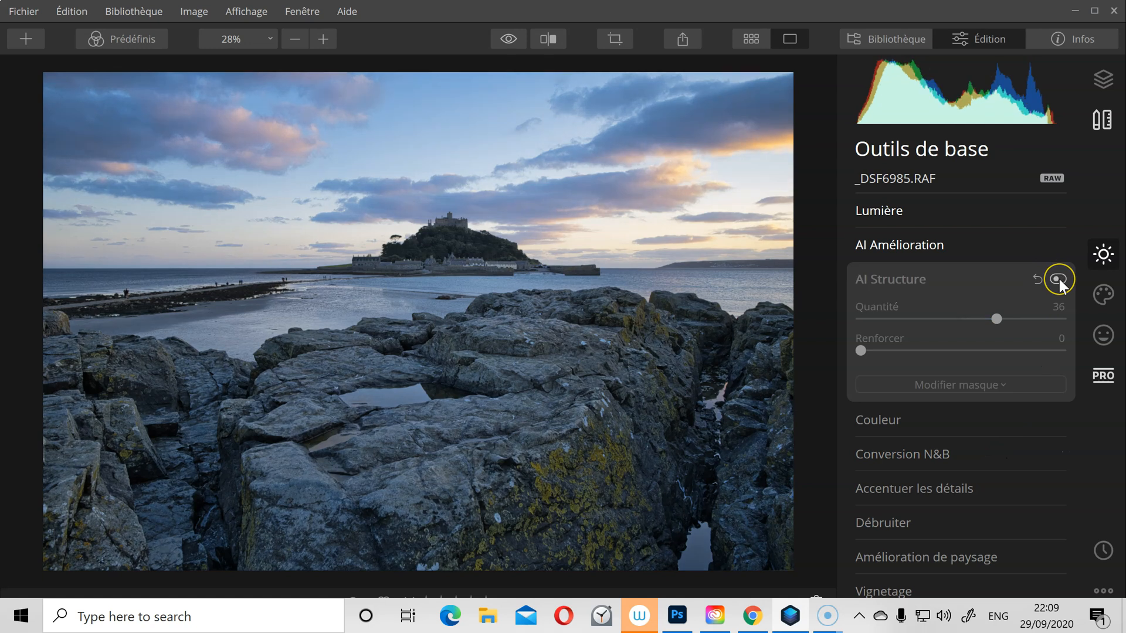
{"action": "left_click", "coordinate": [1058, 279]}
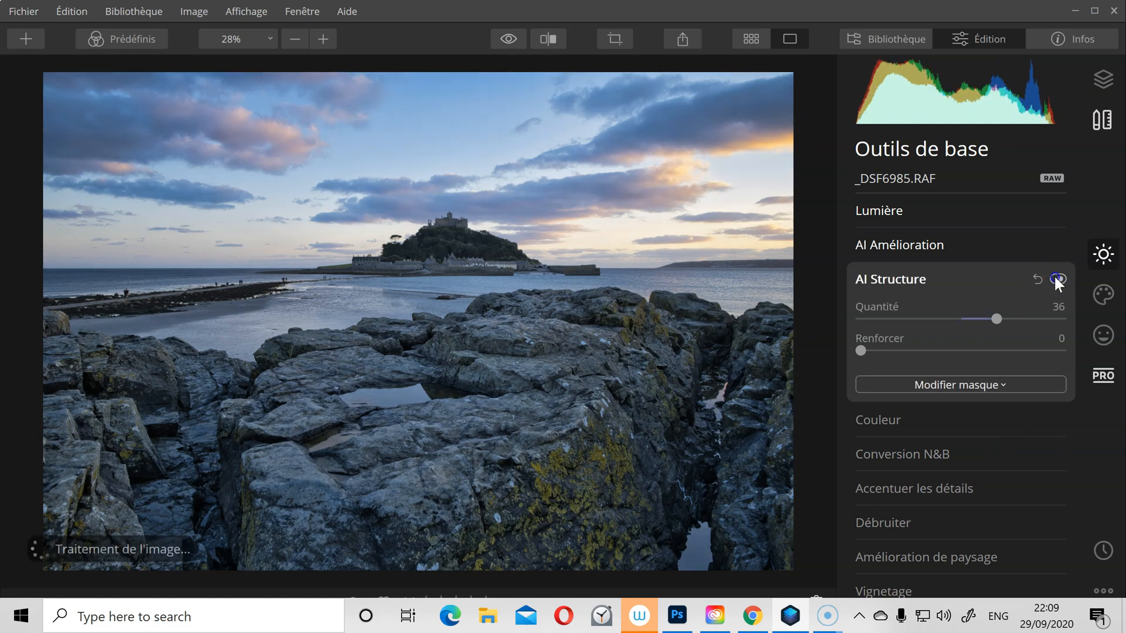
{"action": "left_click", "coordinate": [1057, 279]}
{"action": "left_click", "coordinate": [1058, 279]}
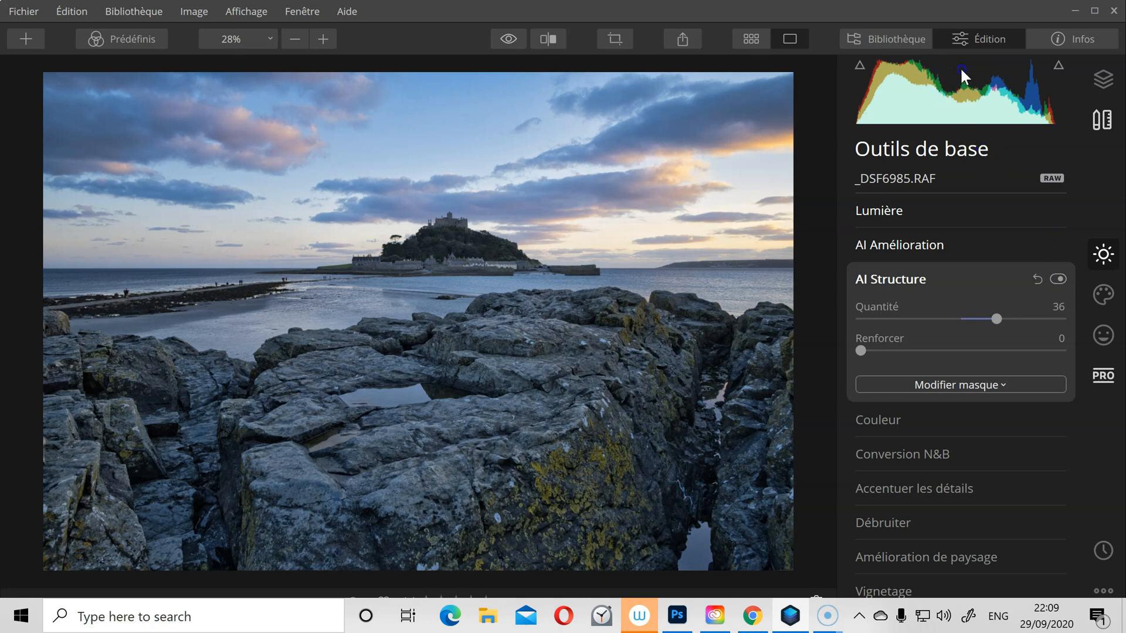
Lower Hautes lum. to -52 in the Lumière tool and compare the edited photo with the original
{"action": "left_click", "coordinate": [968, 244]}
{"action": "left_click", "coordinate": [894, 209]}
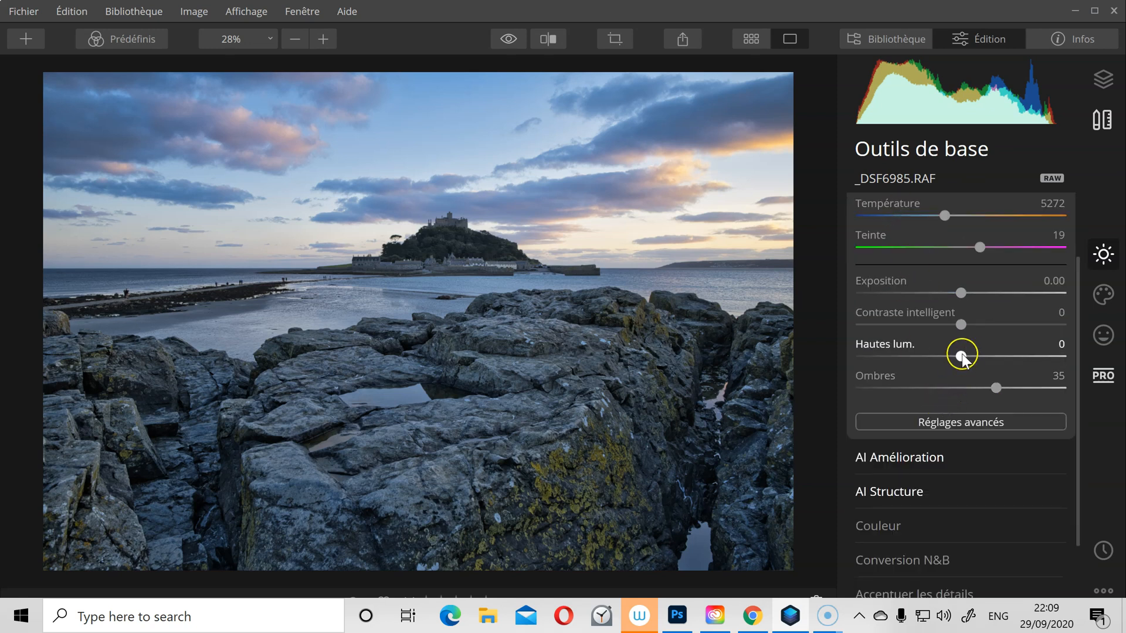
{"action": "left_click_drag", "start_coordinate": [960, 357], "coordinate": [909, 357]}
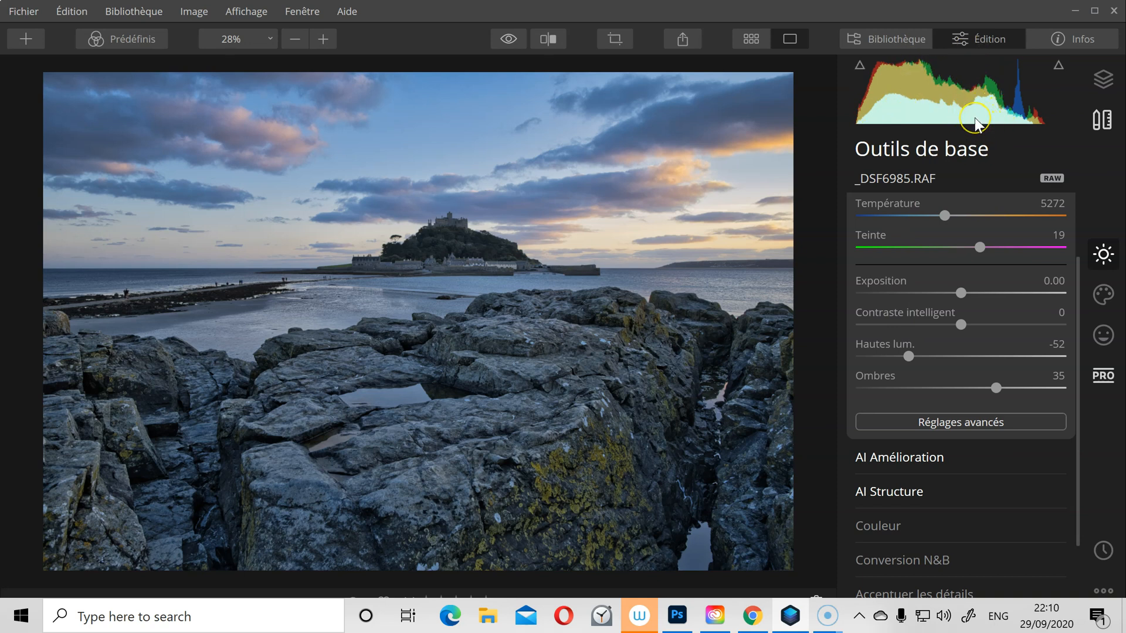
{"action": "left_click", "coordinate": [508, 40]}
{"action": "left_click", "coordinate": [509, 39]}
{"action": "left_click", "coordinate": [508, 40]}
{"action": "left_click", "coordinate": [508, 40]}
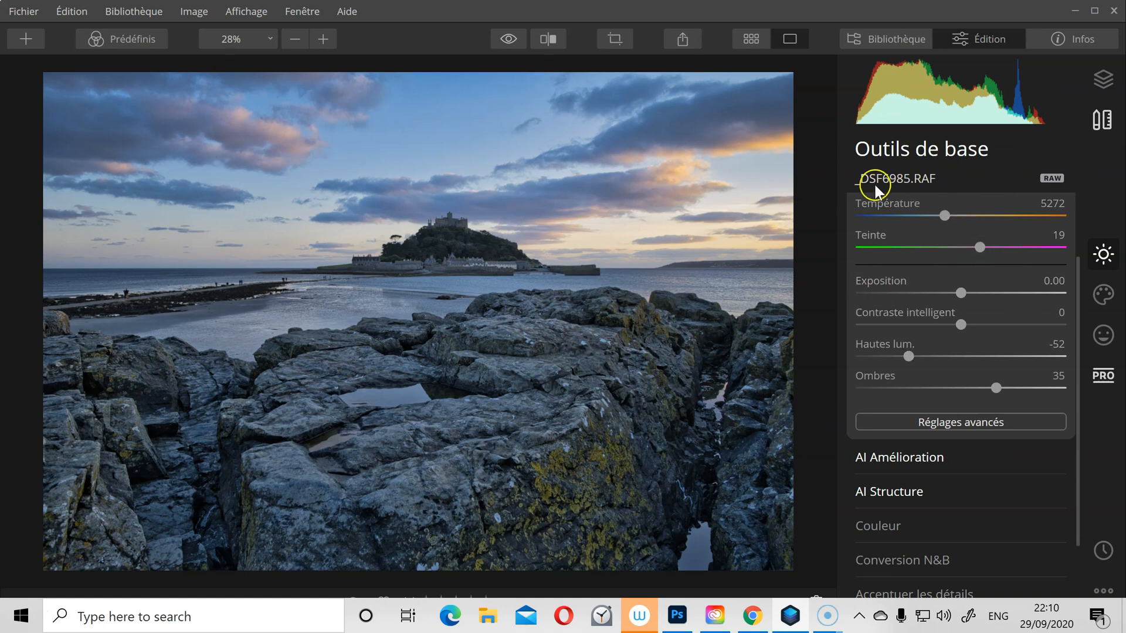
Warm the photo by setting Température to 6201 and Teinte to 29, and compare it with the original
{"action": "left_click_drag", "start_coordinate": [934, 214], "coordinate": [958, 218]}
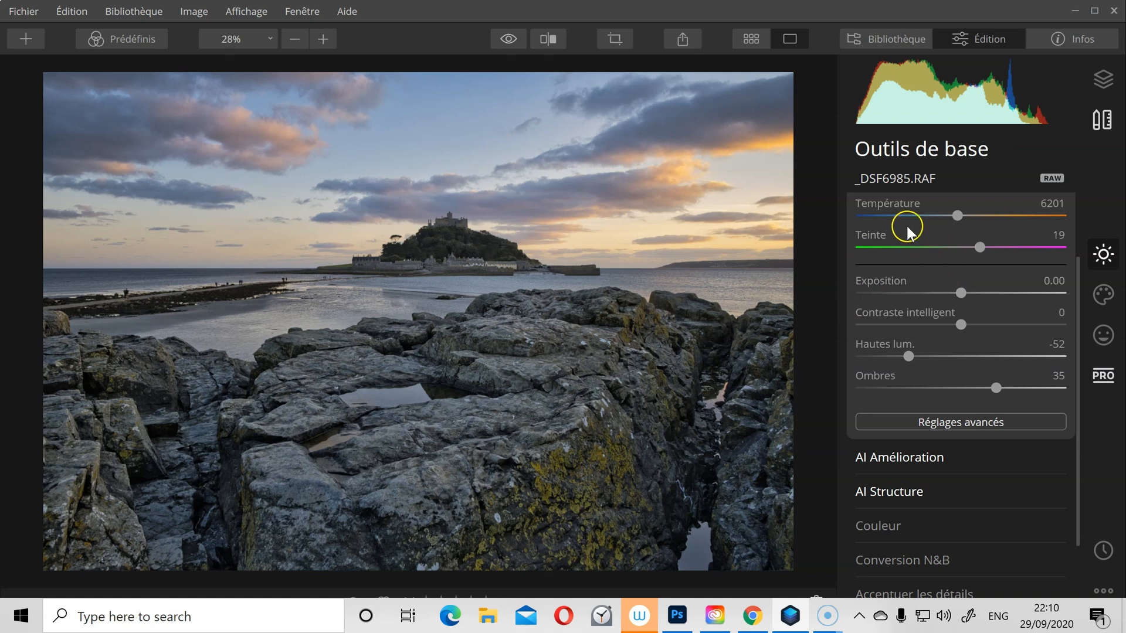
{"action": "left_click_drag", "start_coordinate": [980, 247], "coordinate": [990, 247]}
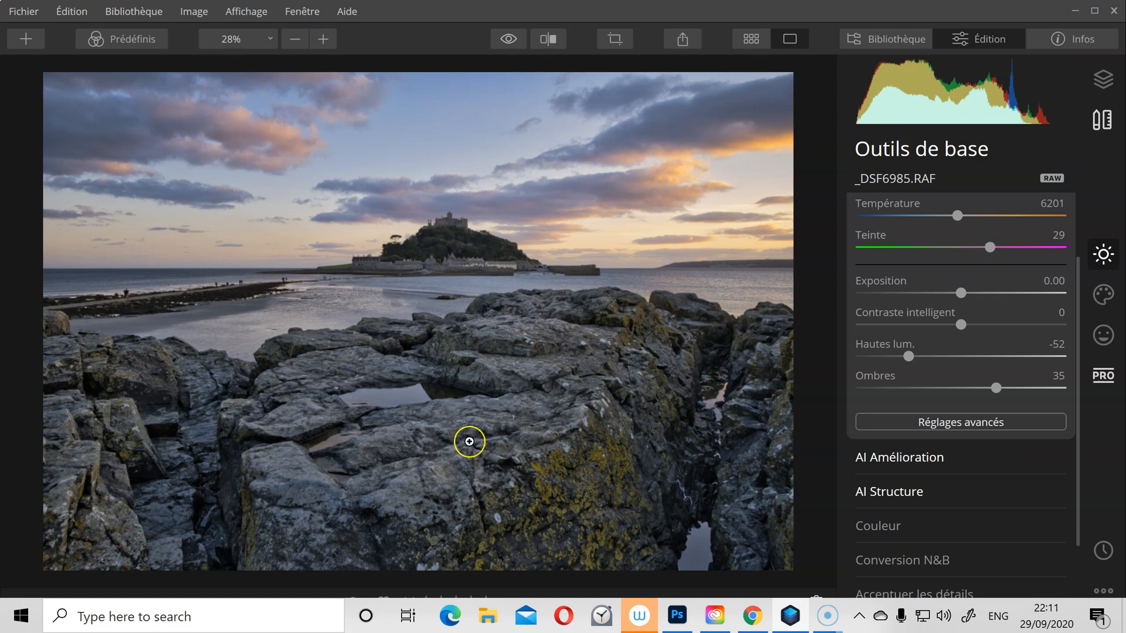
{"action": "left_click", "coordinate": [516, 40]}
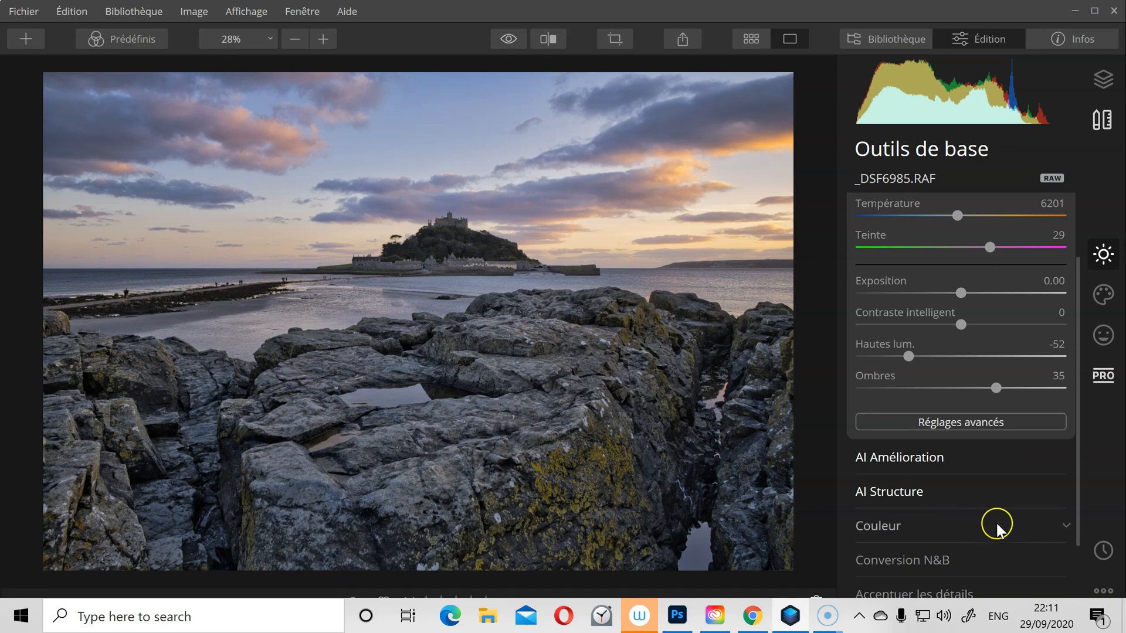
Lower the overall Saturation to -26 in the Couleur tool and compare the photo with Couleur off and on, leaving it enabled
{"action": "scroll", "coordinate": [960, 490], "scroll_direction": "down", "scroll_amount": 2}
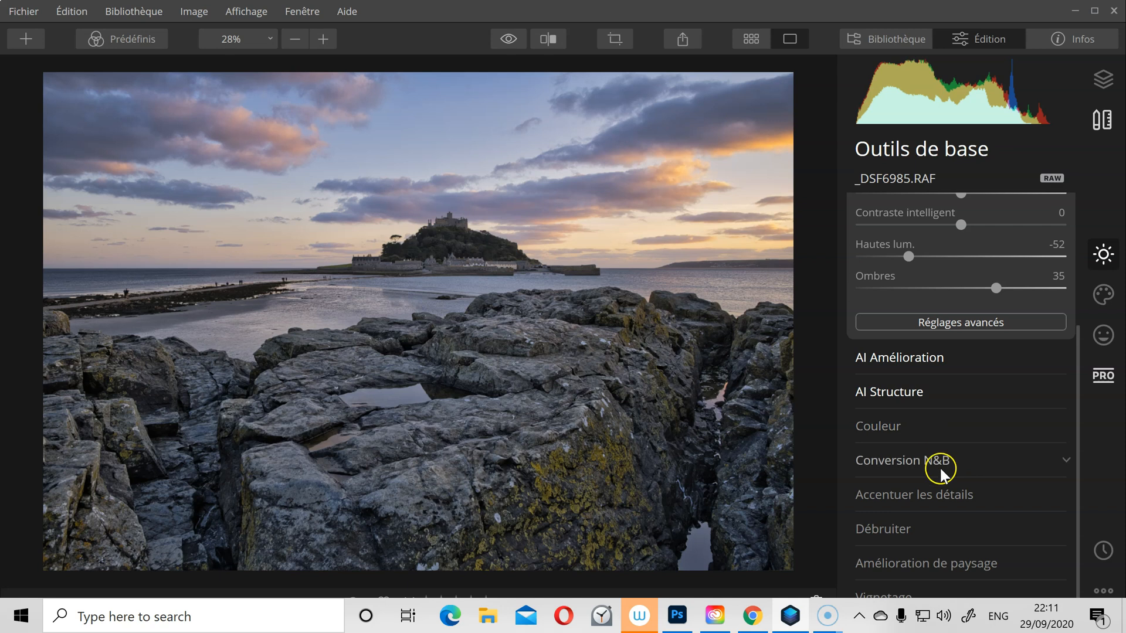
{"action": "left_click", "coordinate": [896, 433]}
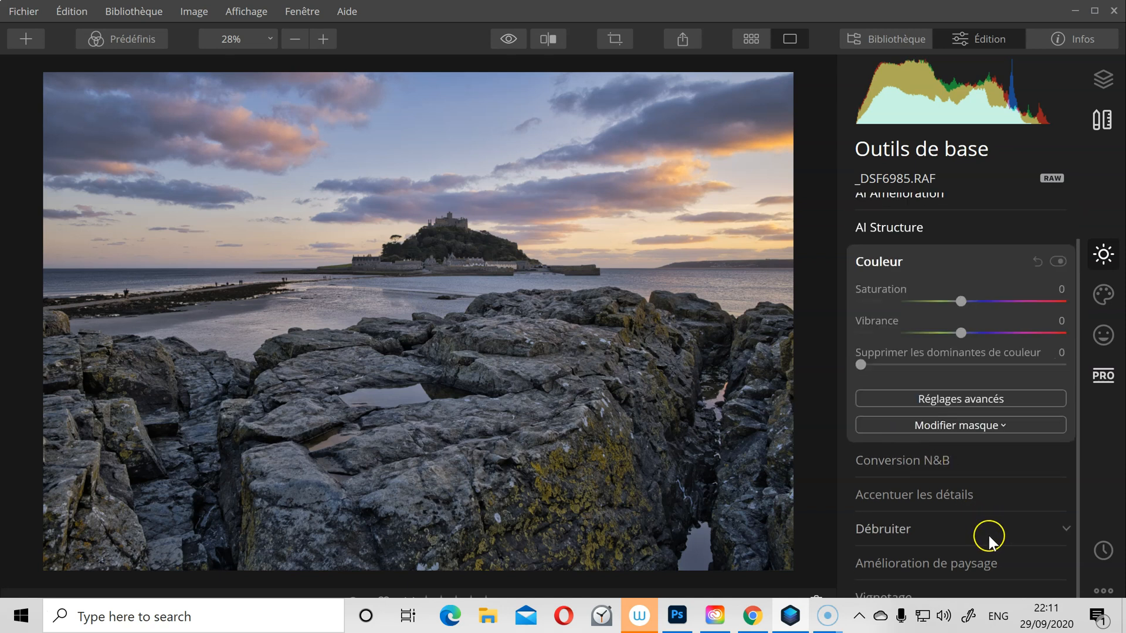
{"action": "left_click_drag", "start_coordinate": [963, 300], "coordinate": [937, 303]}
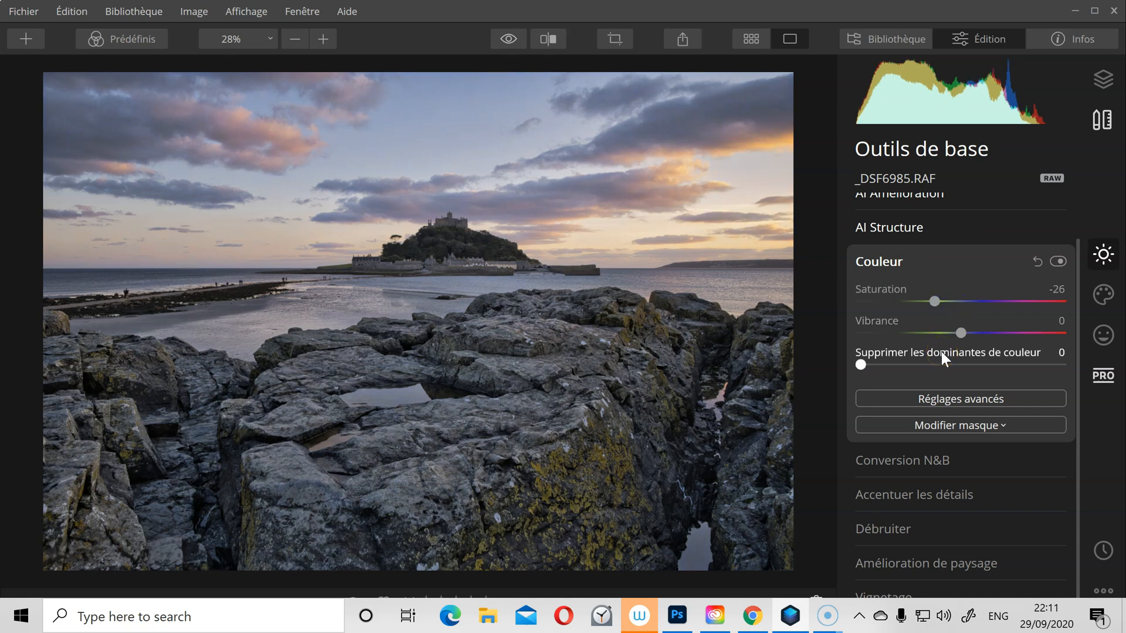
{"action": "left_click", "coordinate": [1058, 263]}
{"action": "left_click", "coordinate": [1059, 263]}
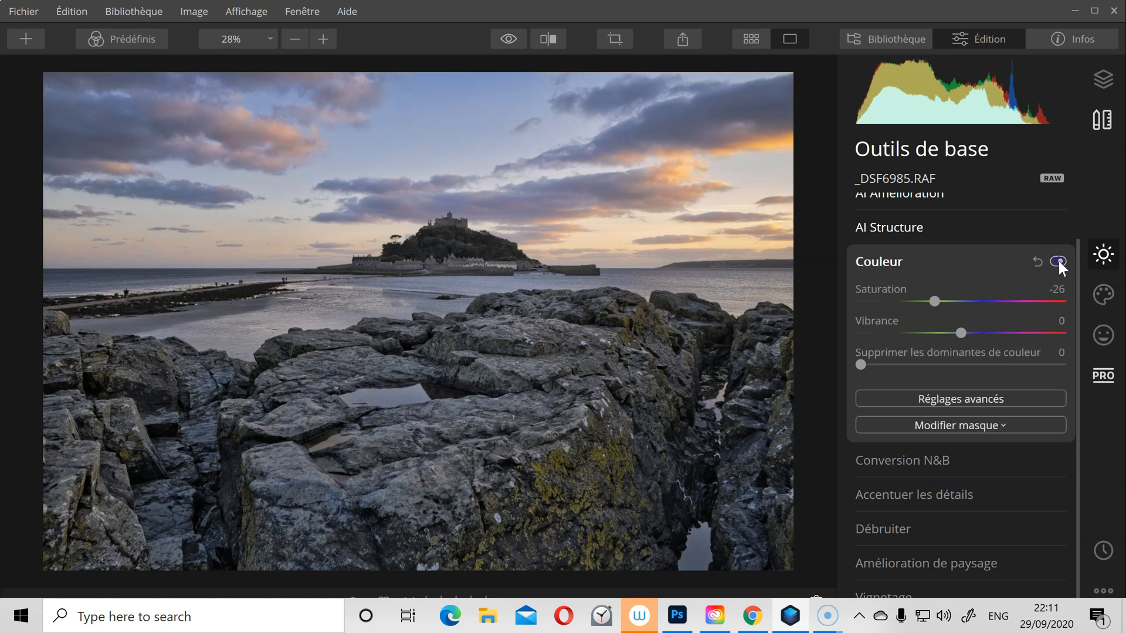
{"action": "left_click", "coordinate": [1059, 262]}
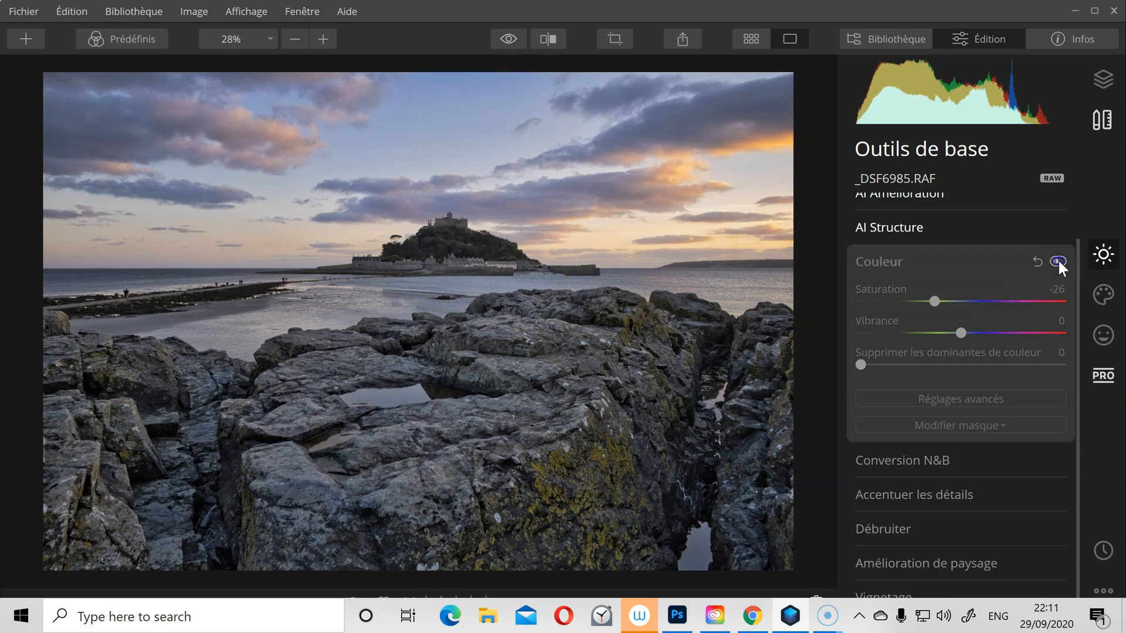
{"action": "left_click", "coordinate": [1059, 262]}
{"action": "left_click", "coordinate": [1058, 262]}
{"action": "left_click", "coordinate": [1059, 261]}
{"action": "left_click", "coordinate": [1058, 262]}
{"action": "left_click", "coordinate": [1058, 262]}
{"action": "left_click", "coordinate": [1059, 262]}
{"action": "left_click", "coordinate": [1059, 262]}
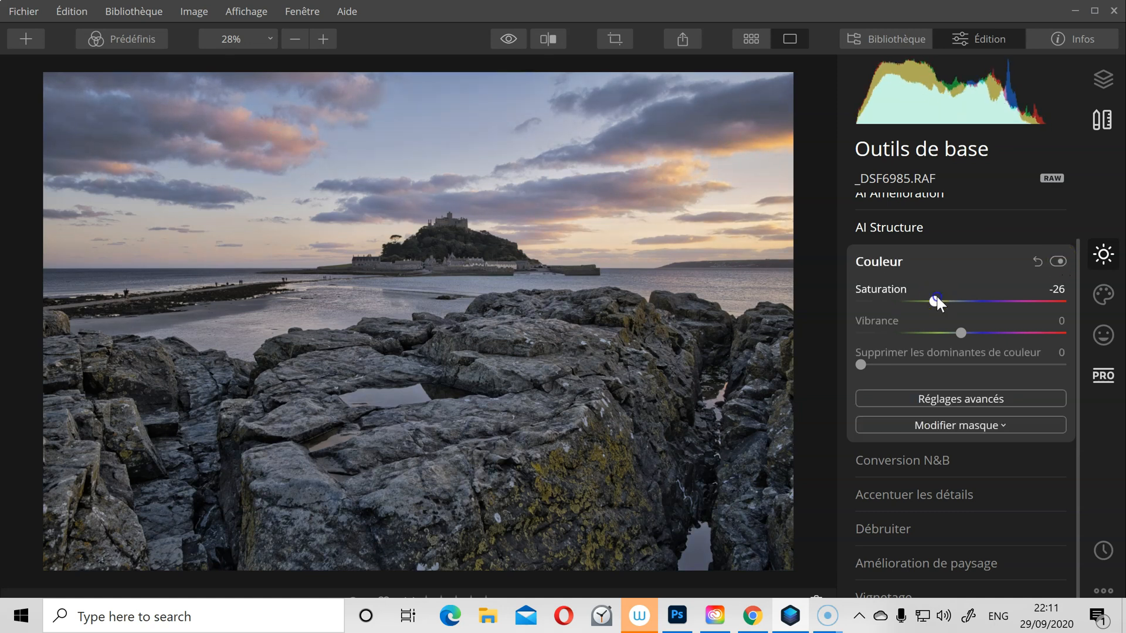
Adjust the overall Saturation to -25 and raise Vibrance to 23 in the Couleur tool
{"action": "left_click_drag", "start_coordinate": [937, 297], "coordinate": [944, 297]}
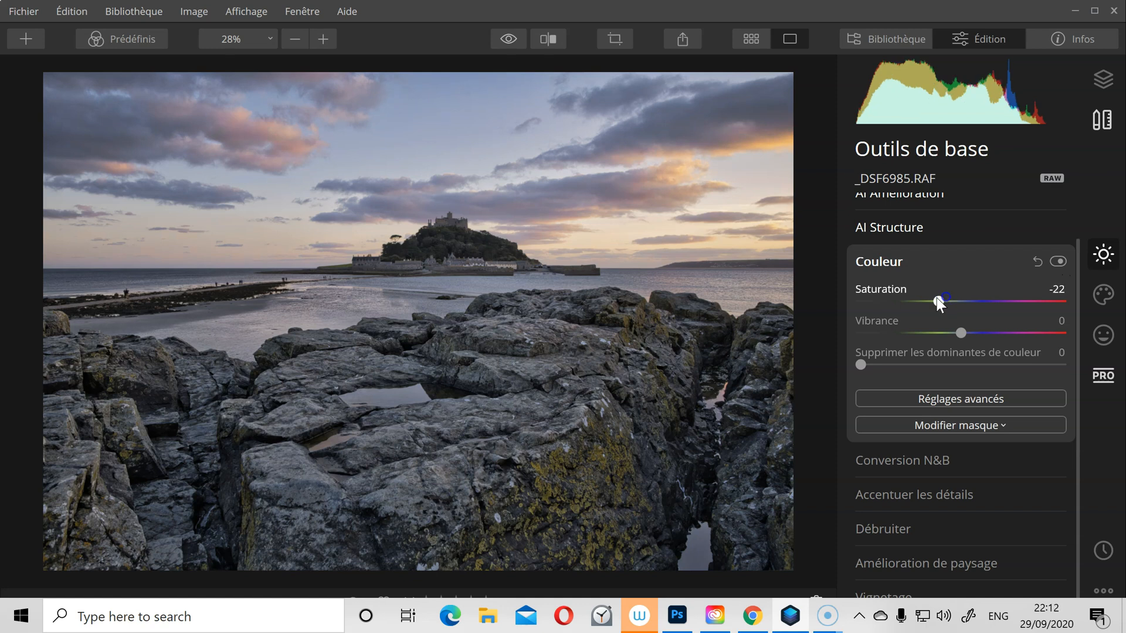
{"action": "left_click", "coordinate": [967, 333]}
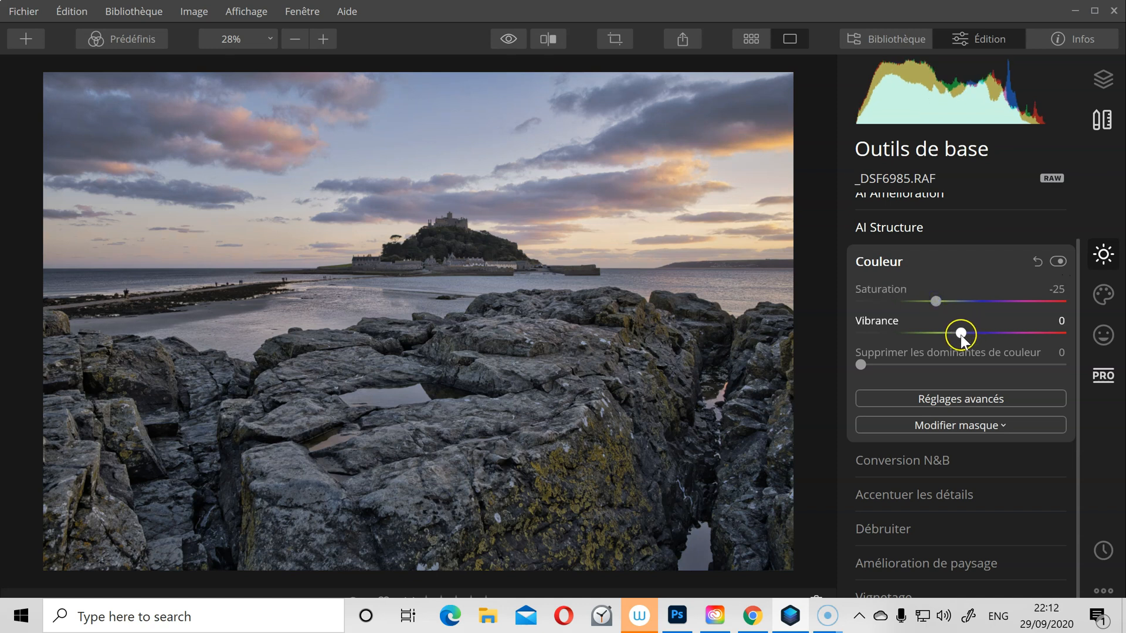
{"action": "left_click_drag", "start_coordinate": [962, 333], "coordinate": [984, 332]}
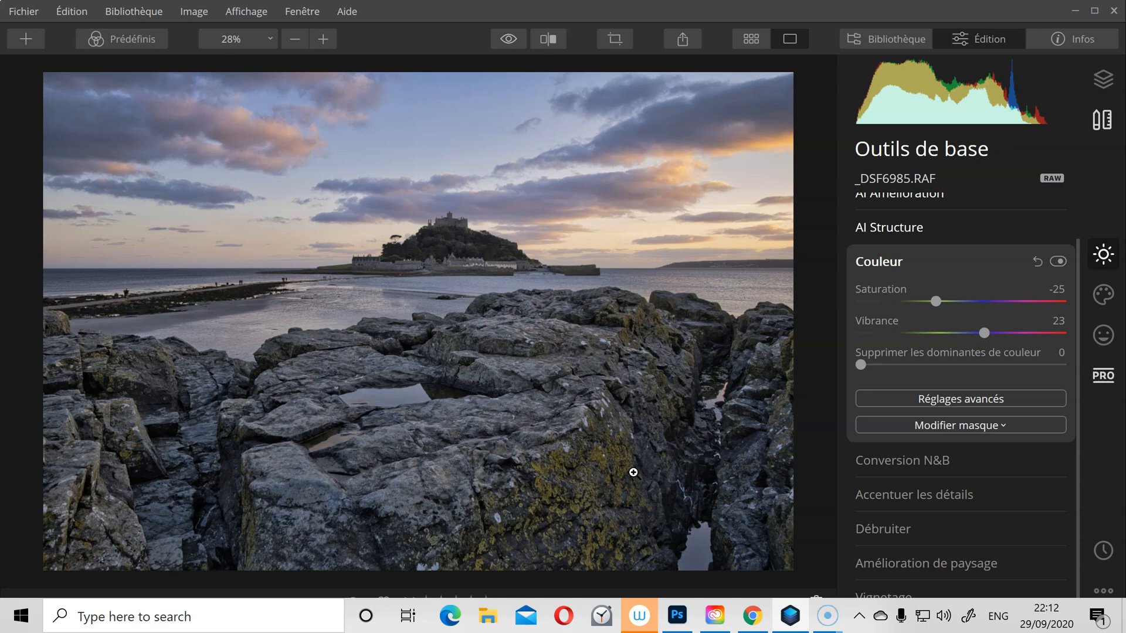
{"action": "left_click", "coordinate": [633, 471]}
{"action": "left_click", "coordinate": [757, 526]}
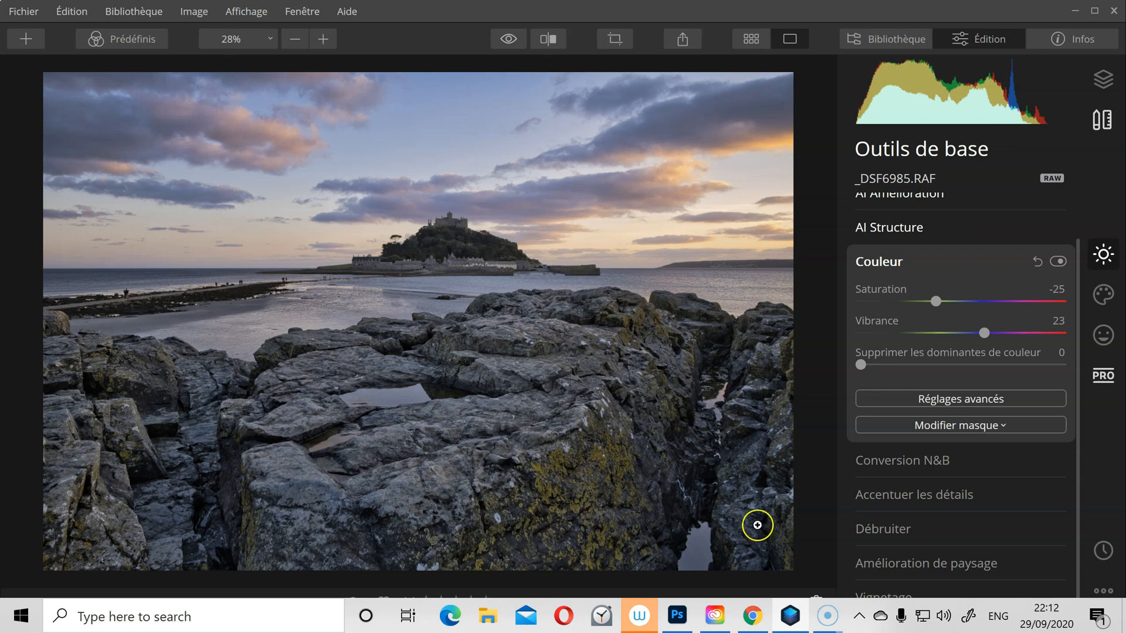
Set the blue tones' Saturation to 34 and Luminance to -11 in Couleur's advanced settings
{"action": "left_click", "coordinate": [971, 398]}
{"action": "left_click", "coordinate": [1000, 456]}
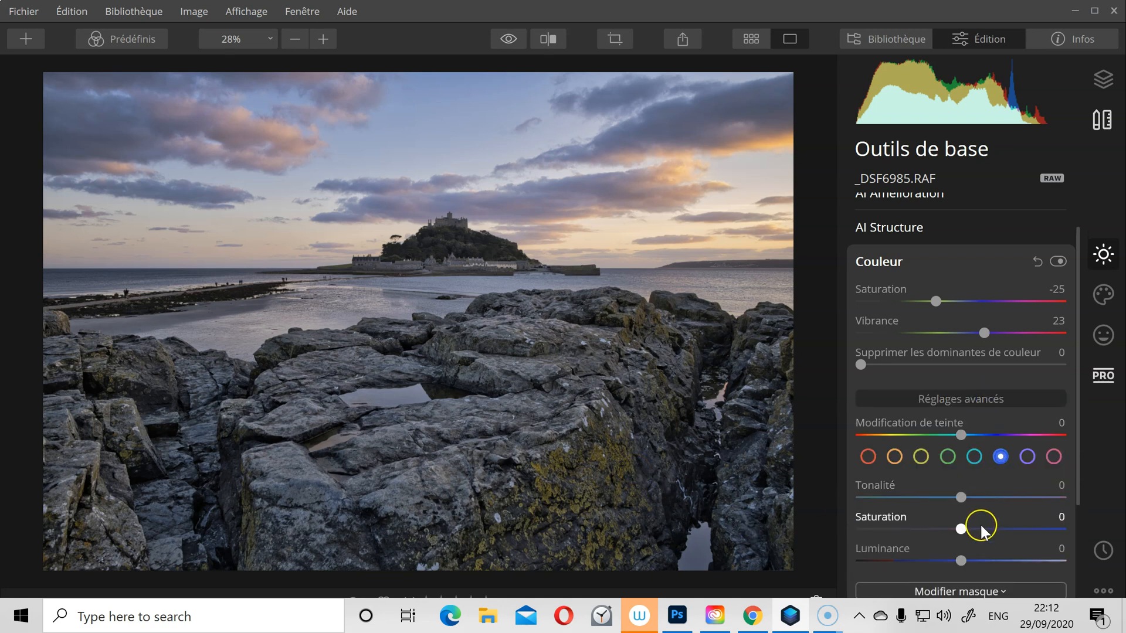
{"action": "scroll", "coordinate": [990, 503], "scroll_direction": "up", "scroll_amount": 1}
{"action": "scroll", "coordinate": [990, 509], "scroll_direction": "down", "scroll_amount": 1}
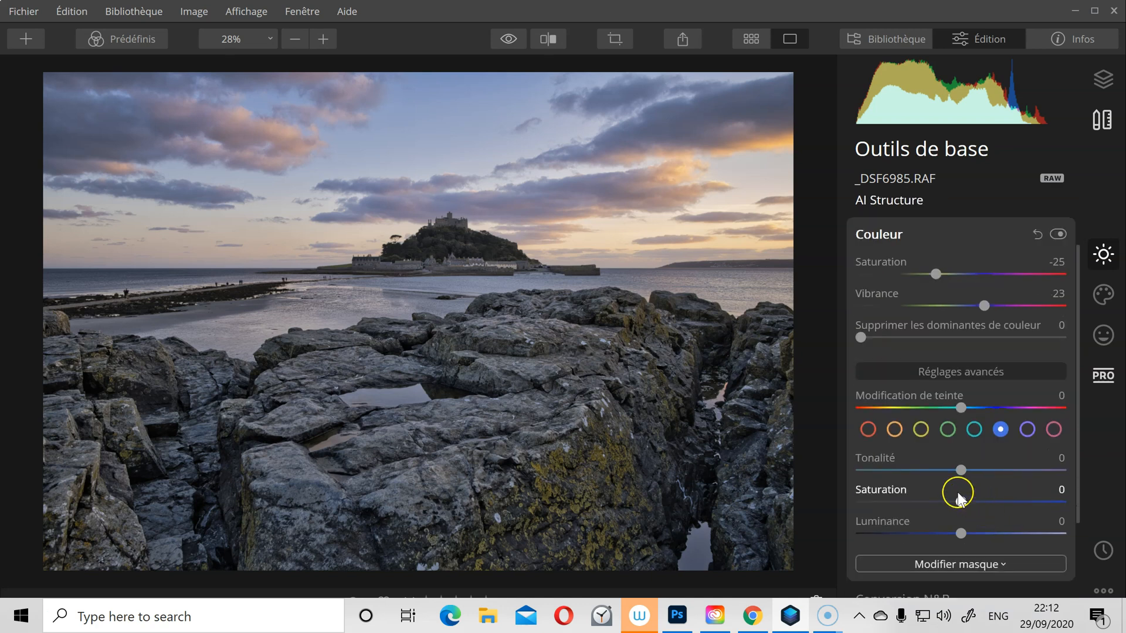
{"action": "left_click_drag", "start_coordinate": [959, 503], "coordinate": [996, 502]}
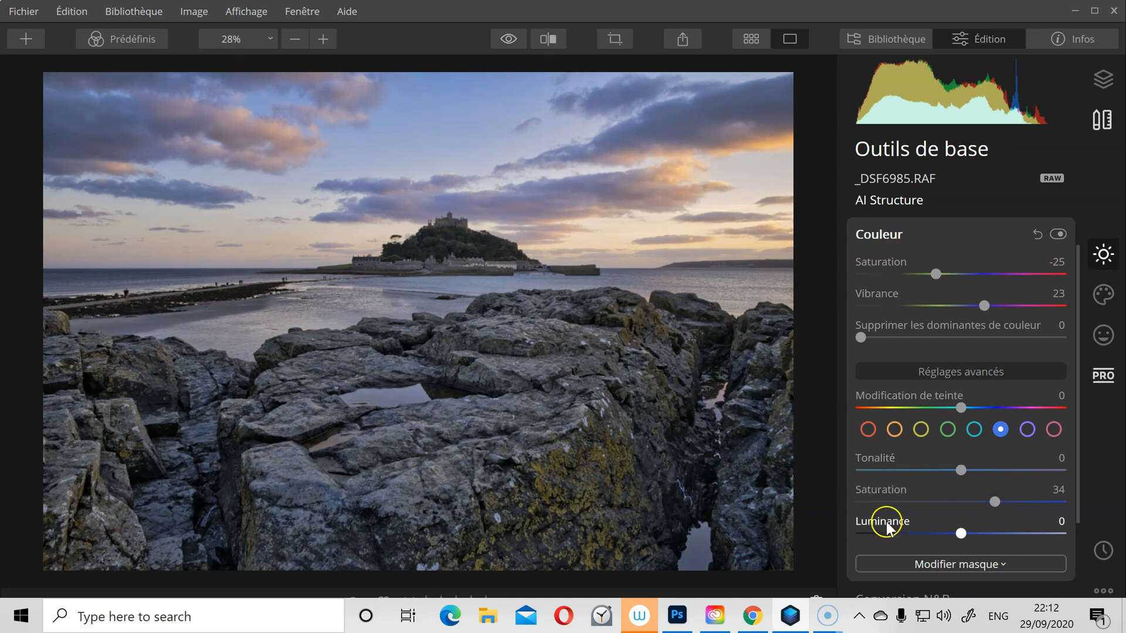
{"action": "mouse_move", "coordinate": [960, 532]}
{"action": "left_mouse_down"}
{"action": "mouse_move", "coordinate": [928, 534]}
{"action": "mouse_move", "coordinate": [948, 538]}
{"action": "left_mouse_up"}
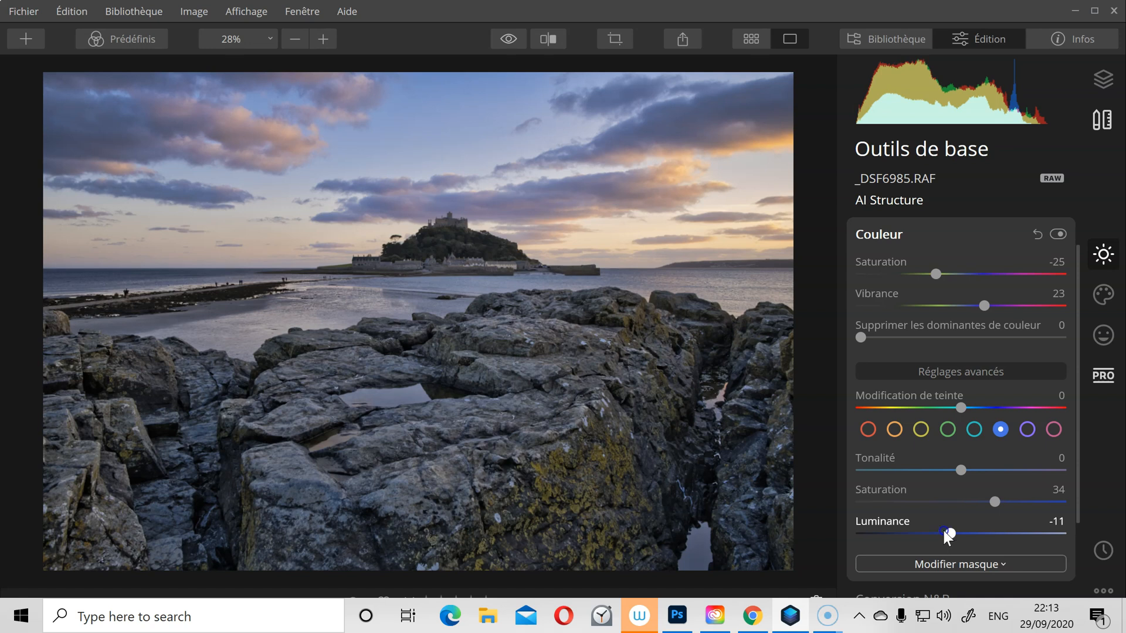
Compare the edited photo with the original several times, ending on the edited version
{"action": "scroll", "coordinate": [966, 459], "scroll_direction": "down", "scroll_amount": 2}
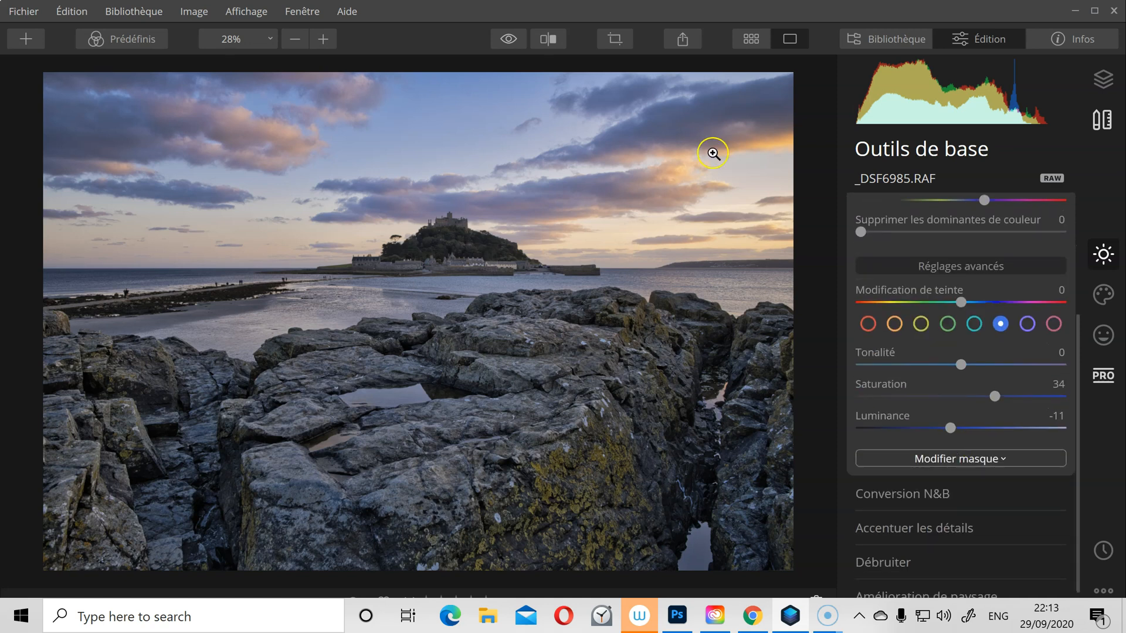
{"action": "left_click", "coordinate": [511, 34]}
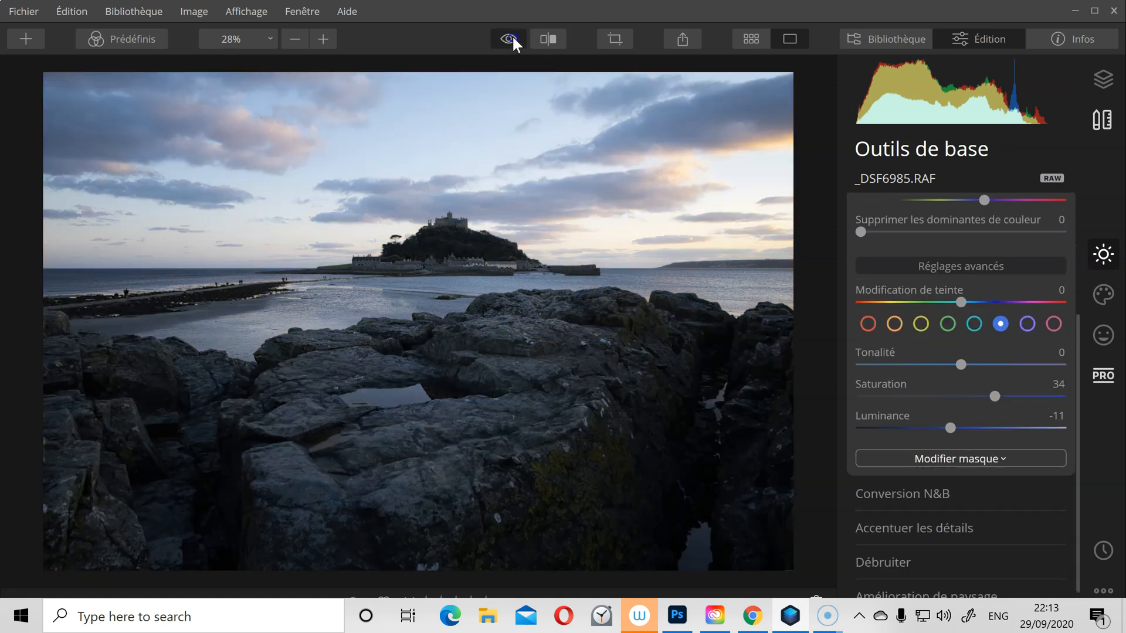
{"action": "left_click", "coordinate": [512, 34]}
{"action": "left_click", "coordinate": [512, 34]}
{"action": "left_click", "coordinate": [512, 39]}
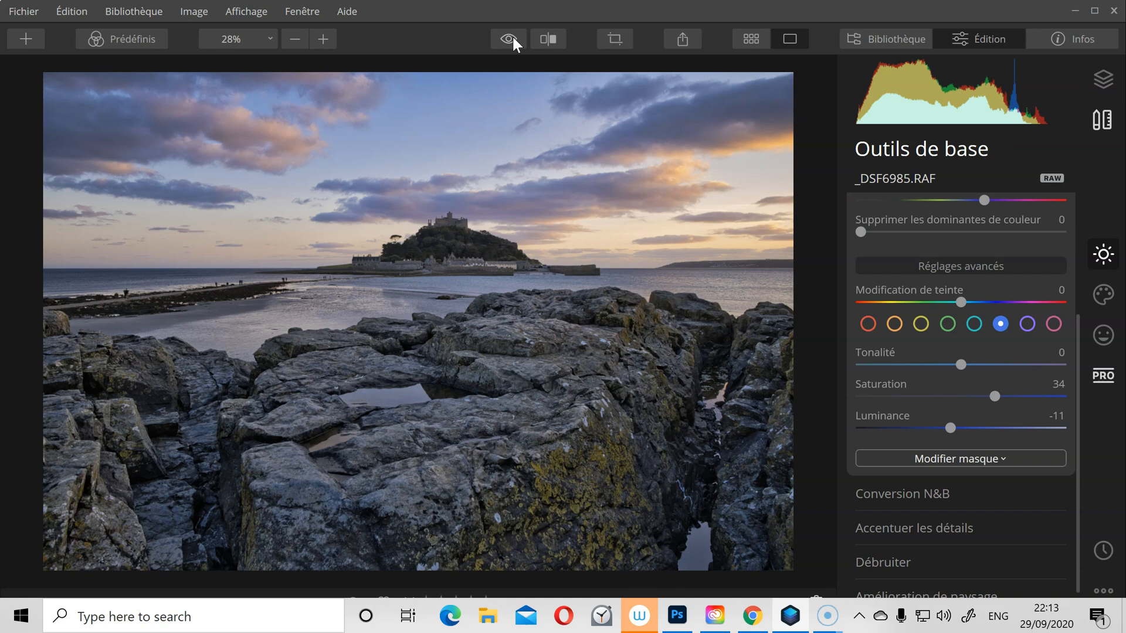
{"action": "left_click_drag", "start_coordinate": [508, 38], "coordinate": [513, 37]}
Start painting with the Professionel tool Densité +/densité - and set the brush intensity to 6%
{"action": "left_click", "coordinate": [1105, 380]}
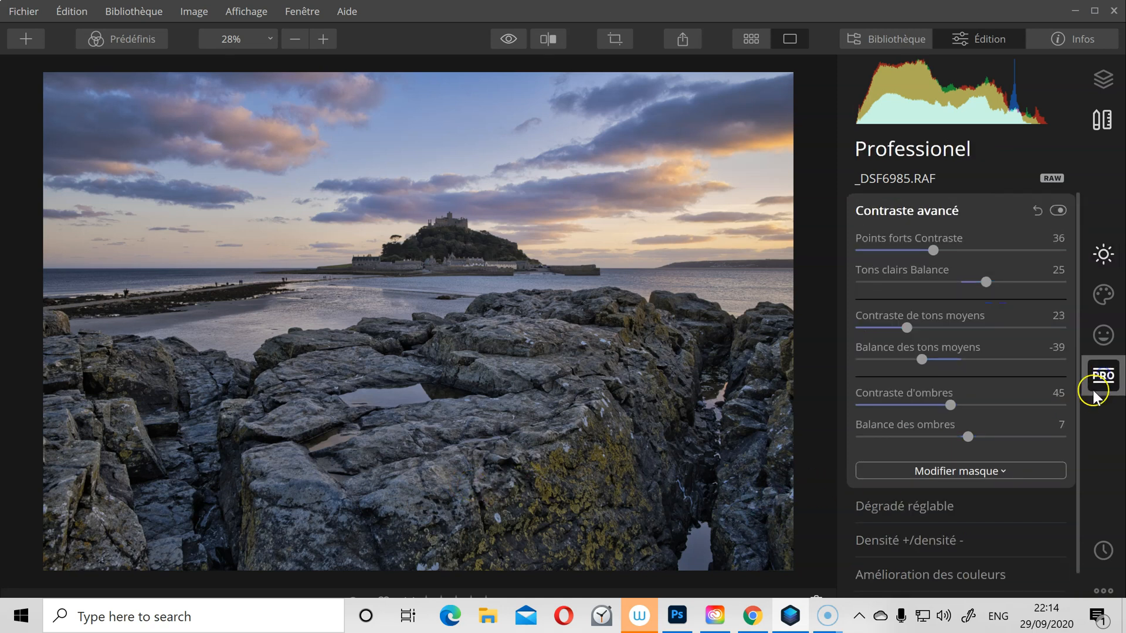
{"action": "scroll", "coordinate": [1013, 416], "scroll_direction": "down", "scroll_amount": 1}
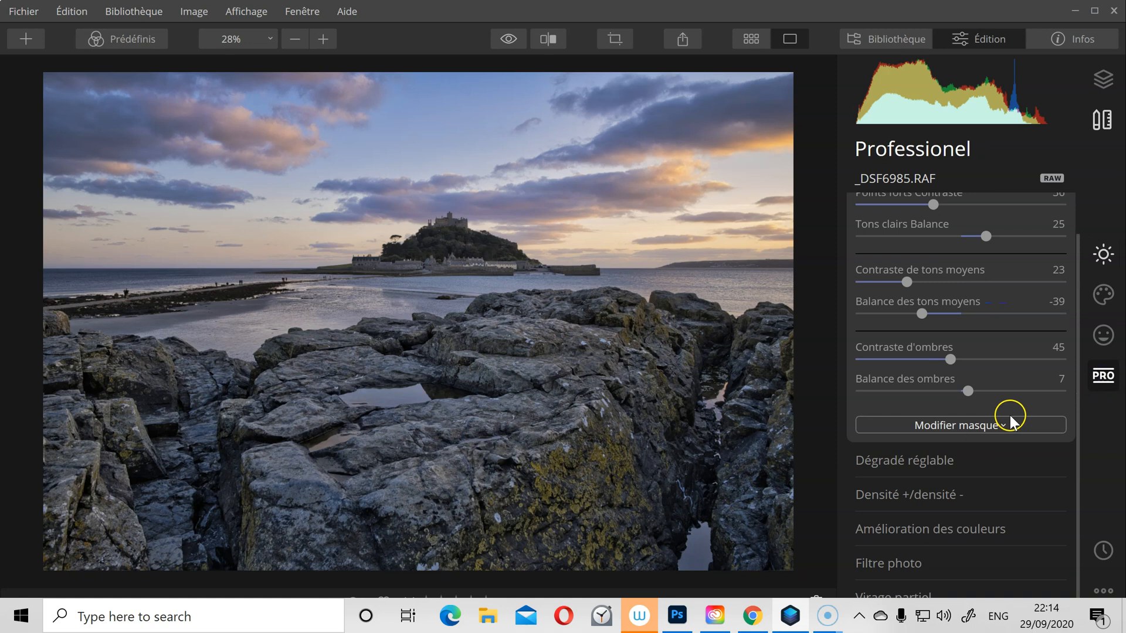
{"action": "left_click", "coordinate": [907, 495]}
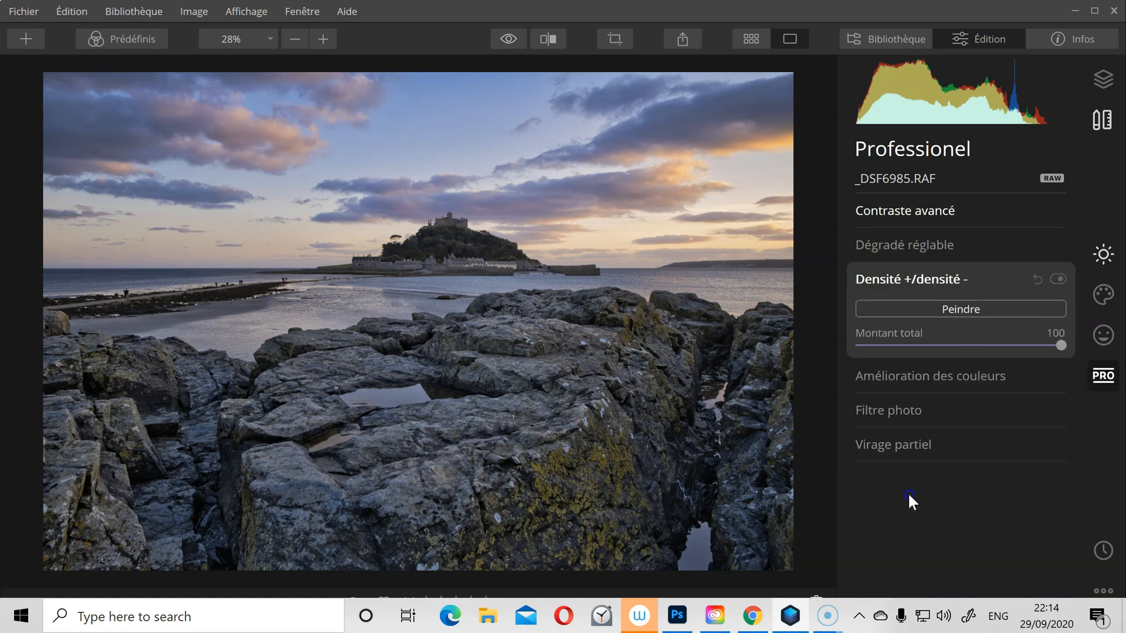
{"action": "left_click", "coordinate": [973, 308]}
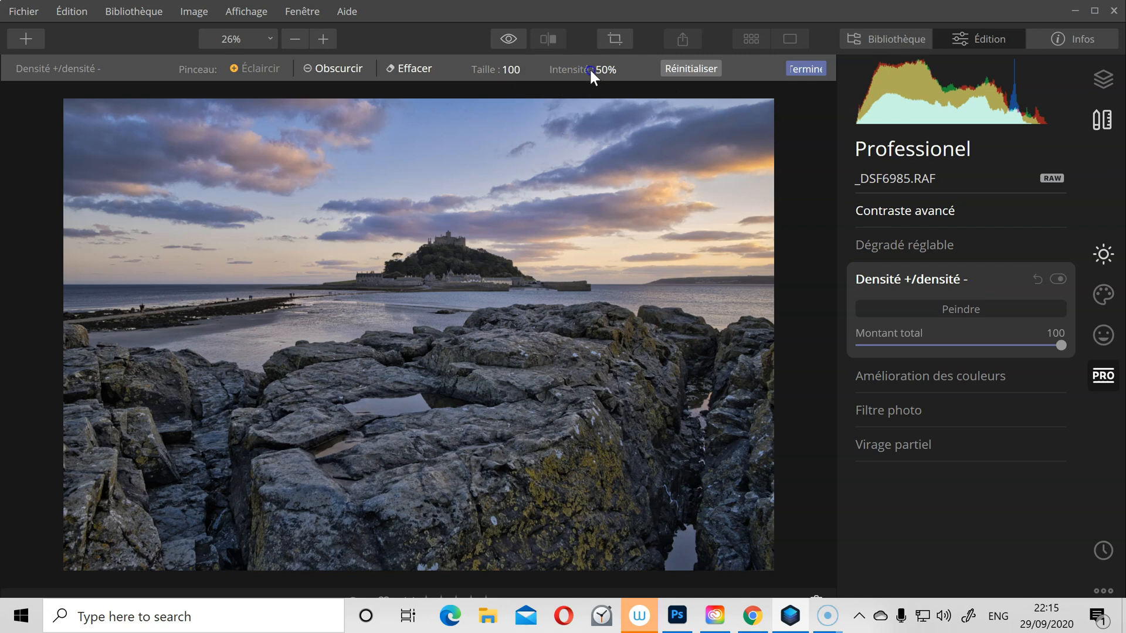
{"action": "left_click", "coordinate": [613, 70]}
{"action": "left_click", "coordinate": [617, 99]}
{"action": "left_click_drag", "start_coordinate": [616, 98], "coordinate": [569, 99]}
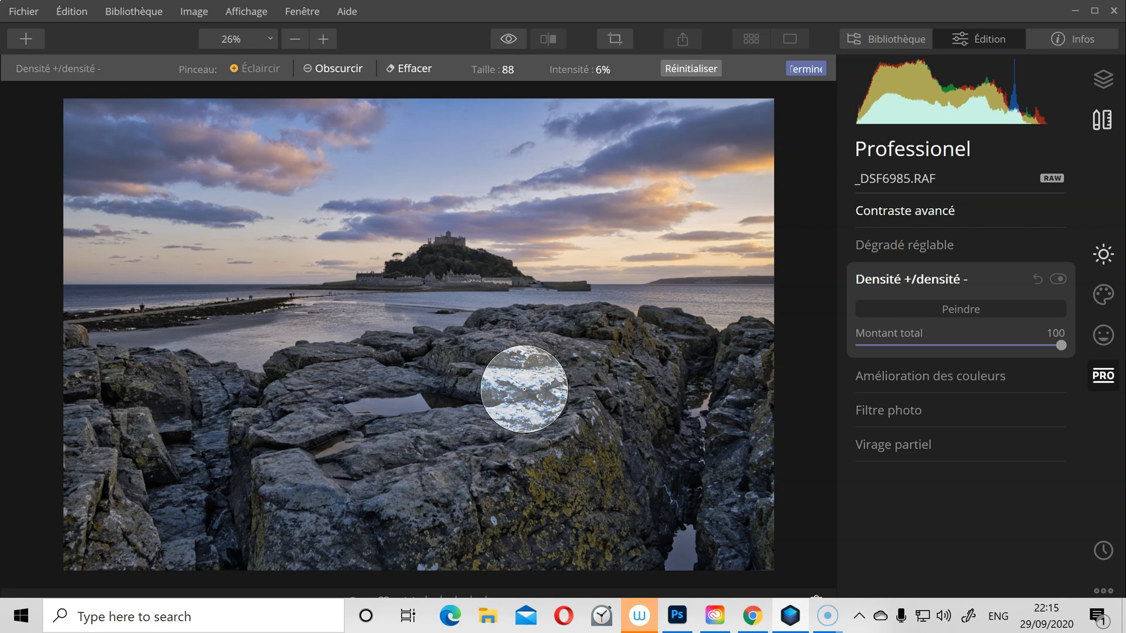
Reduce the Éclaircir brush size to 28
{"action": "key", "text": "bracketleft"}
{"action": "key", "text": "bracketleft"}
{"action": "key", "text": "bracketleft"}
{"action": "key", "text": "bracketleft"}
{"action": "key", "text": "bracketleft"}
{"action": "key", "text": "bracketleft"}
{"action": "key", "text": "bracketleft"}
{"action": "key", "text": "bracketleft"}
{"action": "key", "text": "bracketleft"}
{"action": "key", "text": "bracketleft"}
{"action": "key", "text": "bracketleft"}
{"action": "key", "text": "bracketleft"}
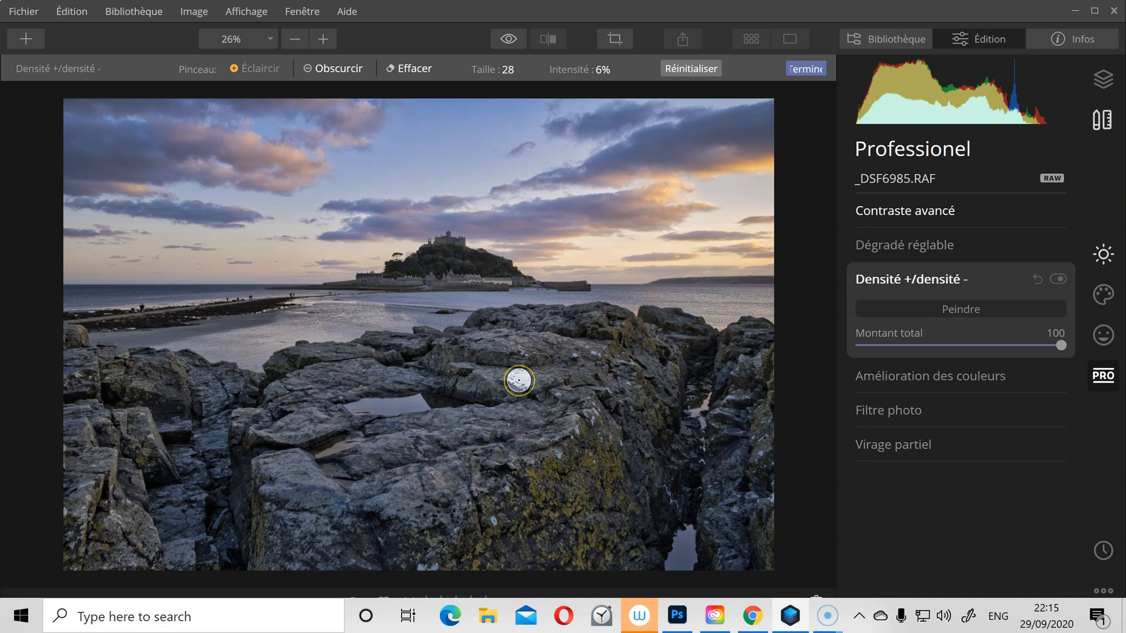
Lighten selected areas of the central, left-hand and right-hand foreground rocks with the Éclaircir brush at size 28 and 6% intensity
{"action": "mouse_move", "coordinate": [572, 347]}
{"action": "left_mouse_down"}
{"action": "mouse_move", "coordinate": [494, 338]}
{"action": "mouse_move", "coordinate": [518, 349]}
{"action": "mouse_move", "coordinate": [526, 337]}
{"action": "mouse_move", "coordinate": [495, 332]}
{"action": "mouse_move", "coordinate": [554, 340]}
{"action": "mouse_move", "coordinate": [492, 329]}
{"action": "mouse_move", "coordinate": [522, 341]}
{"action": "mouse_move", "coordinate": [651, 217]}
{"action": "mouse_move", "coordinate": [648, 329]}
{"action": "mouse_move", "coordinate": [663, 389]}
{"action": "mouse_move", "coordinate": [352, 522]}
{"action": "mouse_move", "coordinate": [380, 485]}
{"action": "mouse_move", "coordinate": [492, 434]}
{"action": "mouse_move", "coordinate": [558, 349]}
{"action": "mouse_move", "coordinate": [573, 348]}
{"action": "mouse_move", "coordinate": [491, 341]}
{"action": "mouse_move", "coordinate": [508, 357]}
{"action": "mouse_move", "coordinate": [528, 347]}
{"action": "mouse_move", "coordinate": [484, 334]}
{"action": "mouse_move", "coordinate": [525, 341]}
{"action": "left_mouse_up"}
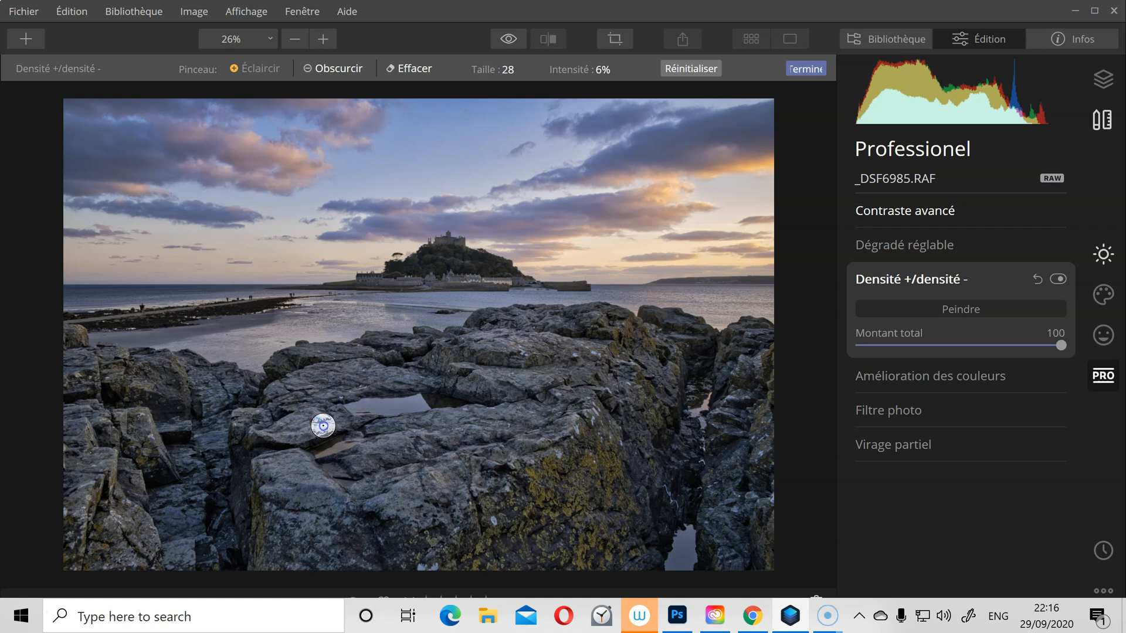
{"action": "mouse_move", "coordinate": [381, 454]}
{"action": "left_mouse_down"}
{"action": "mouse_move", "coordinate": [416, 507]}
{"action": "mouse_move", "coordinate": [442, 487]}
{"action": "mouse_move", "coordinate": [442, 437]}
{"action": "mouse_move", "coordinate": [513, 459]}
{"action": "mouse_move", "coordinate": [471, 413]}
{"action": "mouse_move", "coordinate": [360, 467]}
{"action": "mouse_move", "coordinate": [526, 458]}
{"action": "mouse_move", "coordinate": [510, 425]}
{"action": "mouse_move", "coordinate": [551, 430]}
{"action": "mouse_move", "coordinate": [561, 412]}
{"action": "mouse_move", "coordinate": [549, 433]}
{"action": "mouse_move", "coordinate": [572, 417]}
{"action": "mouse_move", "coordinate": [553, 464]}
{"action": "mouse_move", "coordinate": [565, 479]}
{"action": "mouse_move", "coordinate": [546, 485]}
{"action": "mouse_move", "coordinate": [412, 482]}
{"action": "mouse_move", "coordinate": [383, 497]}
{"action": "mouse_move", "coordinate": [299, 469]}
{"action": "mouse_move", "coordinate": [589, 514]}
{"action": "mouse_move", "coordinate": [655, 500]}
{"action": "mouse_move", "coordinate": [518, 513]}
{"action": "mouse_move", "coordinate": [361, 479]}
{"action": "mouse_move", "coordinate": [266, 411]}
{"action": "mouse_move", "coordinate": [430, 426]}
{"action": "mouse_move", "coordinate": [521, 404]}
{"action": "mouse_move", "coordinate": [457, 379]}
{"action": "mouse_move", "coordinate": [474, 368]}
{"action": "mouse_move", "coordinate": [523, 383]}
{"action": "mouse_move", "coordinate": [589, 432]}
{"action": "mouse_move", "coordinate": [555, 373]}
{"action": "mouse_move", "coordinate": [538, 405]}
{"action": "mouse_move", "coordinate": [450, 388]}
{"action": "mouse_move", "coordinate": [601, 337]}
{"action": "mouse_move", "coordinate": [328, 397]}
{"action": "mouse_move", "coordinate": [422, 392]}
{"action": "mouse_move", "coordinate": [317, 354]}
{"action": "mouse_move", "coordinate": [342, 349]}
{"action": "mouse_move", "coordinate": [381, 407]}
{"action": "mouse_move", "coordinate": [327, 396]}
{"action": "mouse_move", "coordinate": [417, 379]}
{"action": "mouse_move", "coordinate": [367, 369]}
{"action": "mouse_move", "coordinate": [410, 377]}
{"action": "left_mouse_up"}
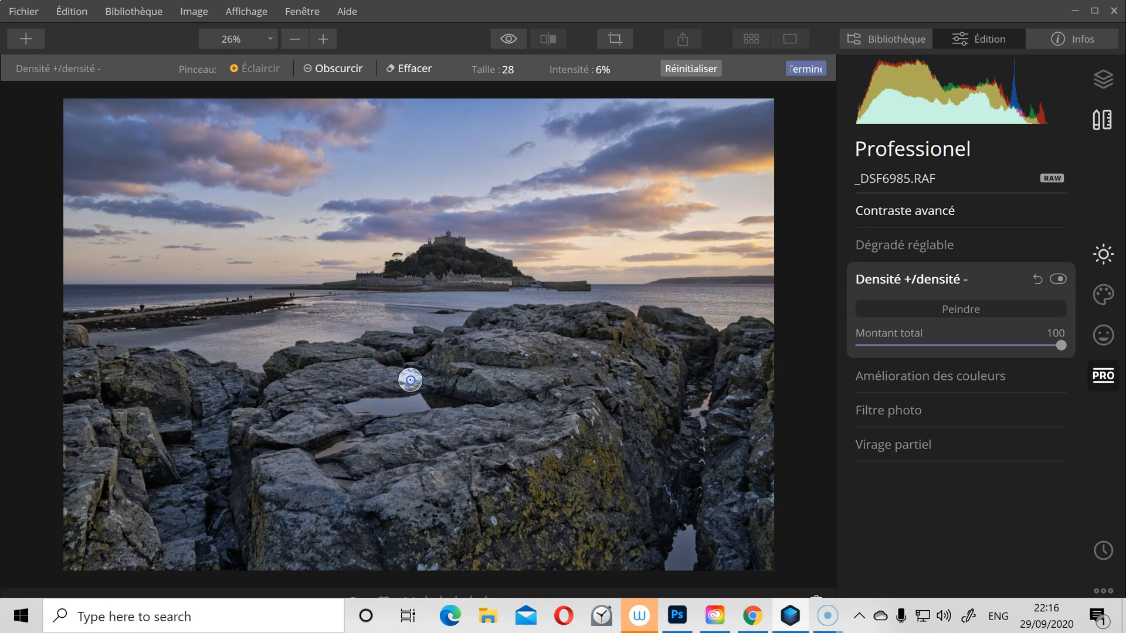
{"action": "mouse_move", "coordinate": [734, 492]}
{"action": "left_mouse_down"}
{"action": "mouse_move", "coordinate": [304, 394]}
{"action": "mouse_move", "coordinate": [354, 387]}
{"action": "mouse_move", "coordinate": [367, 442]}
{"action": "mouse_move", "coordinate": [562, 383]}
{"action": "mouse_move", "coordinate": [494, 372]}
{"action": "mouse_move", "coordinate": [442, 424]}
{"action": "mouse_move", "coordinate": [446, 412]}
{"action": "mouse_move", "coordinate": [271, 445]}
{"action": "mouse_move", "coordinate": [100, 459]}
{"action": "mouse_move", "coordinate": [71, 452]}
{"action": "mouse_move", "coordinate": [72, 423]}
{"action": "mouse_move", "coordinate": [77, 446]}
{"action": "mouse_move", "coordinate": [100, 432]}
{"action": "mouse_move", "coordinate": [76, 352]}
{"action": "left_mouse_up"}
{"action": "mouse_move", "coordinate": [148, 463]}
{"action": "left_mouse_down"}
{"action": "mouse_move", "coordinate": [105, 492]}
{"action": "mouse_move", "coordinate": [80, 479]}
{"action": "mouse_move", "coordinate": [101, 496]}
{"action": "mouse_move", "coordinate": [75, 480]}
{"action": "left_mouse_up"}
{"action": "left_click_drag", "start_coordinate": [73, 511], "coordinate": [125, 514]}
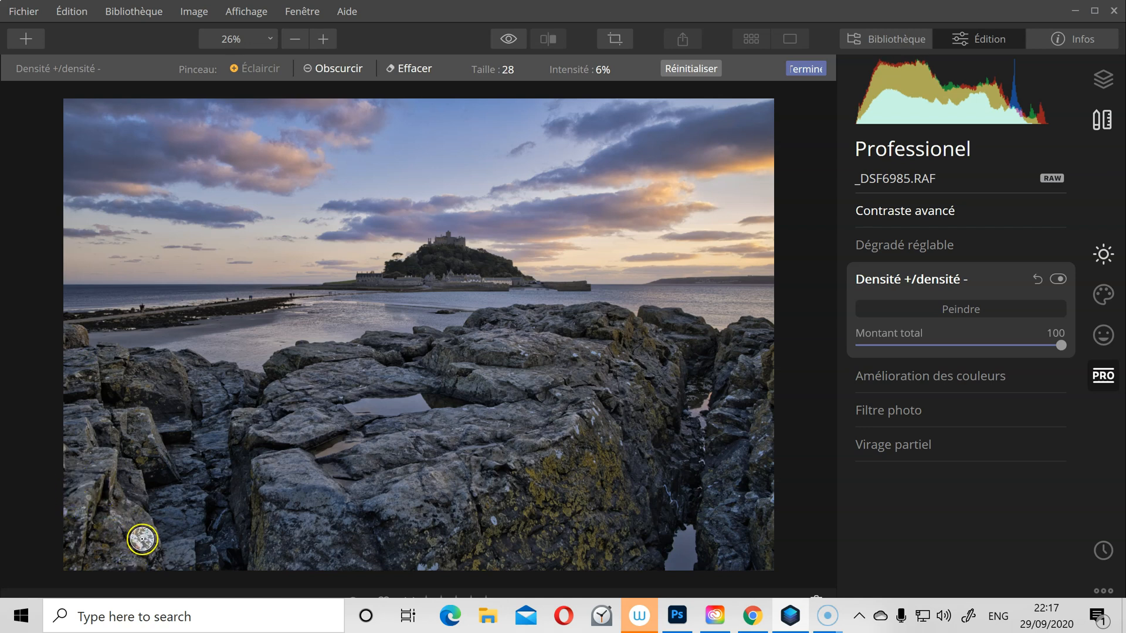
{"action": "mouse_move", "coordinate": [166, 432]}
{"action": "left_mouse_down"}
{"action": "mouse_move", "coordinate": [147, 426]}
{"action": "mouse_move", "coordinate": [161, 473]}
{"action": "mouse_move", "coordinate": [151, 494]}
{"action": "left_mouse_up"}
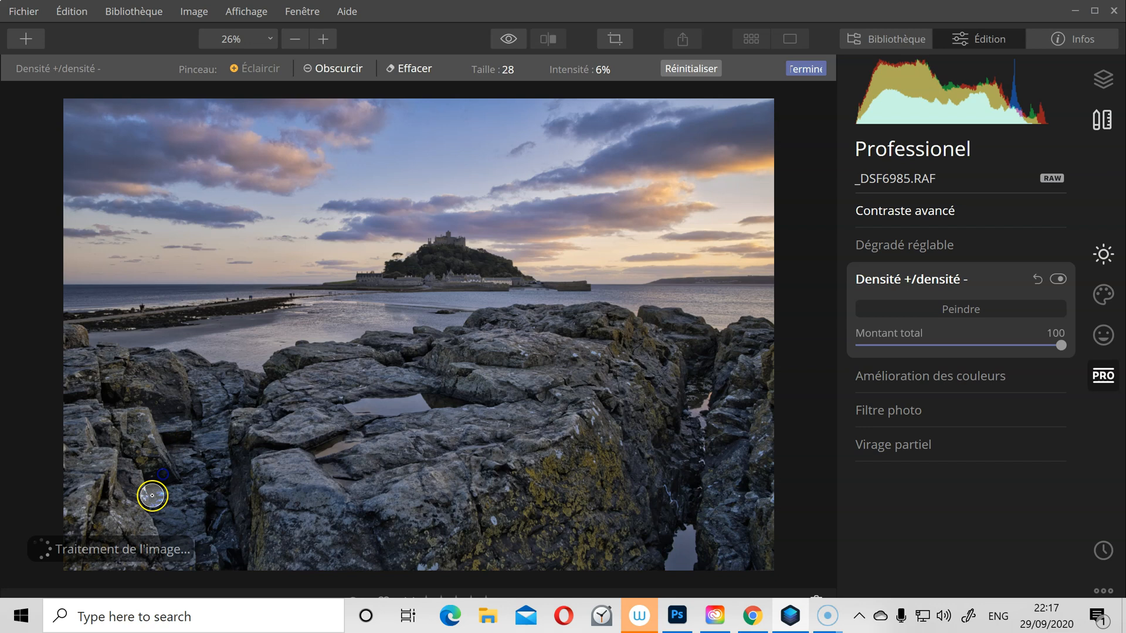
{"action": "mouse_move", "coordinate": [152, 399]}
{"action": "left_mouse_down"}
{"action": "mouse_move", "coordinate": [111, 357]}
{"action": "mouse_move", "coordinate": [118, 378]}
{"action": "mouse_move", "coordinate": [76, 358]}
{"action": "mouse_move", "coordinate": [118, 362]}
{"action": "mouse_move", "coordinate": [63, 333]}
{"action": "left_mouse_up"}
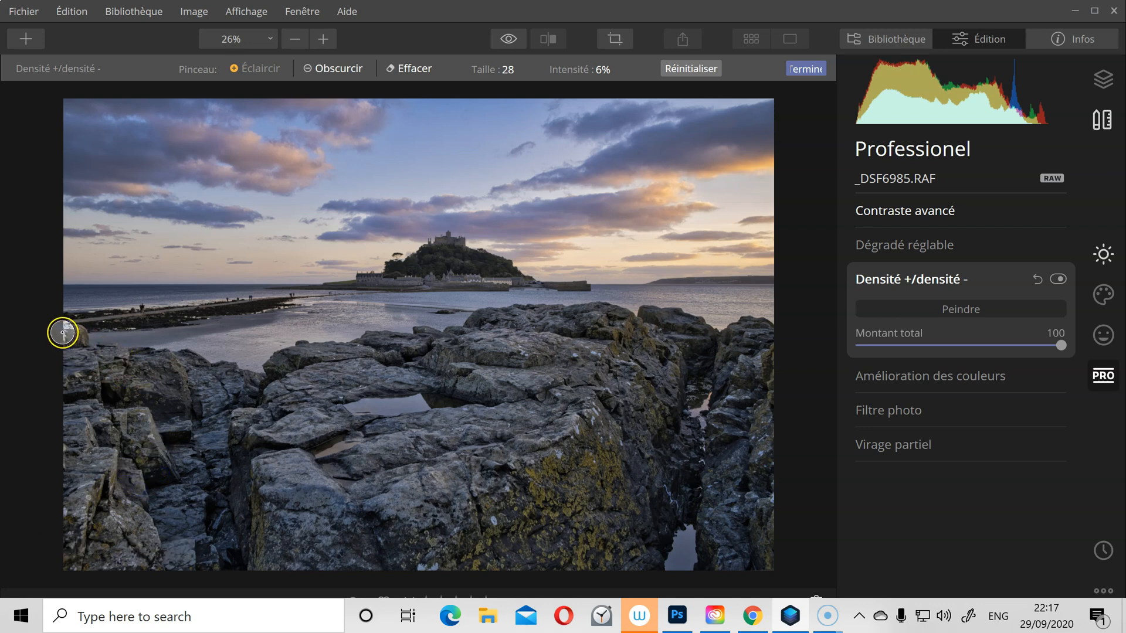
{"action": "left_click_drag", "start_coordinate": [391, 554], "coordinate": [341, 554]}
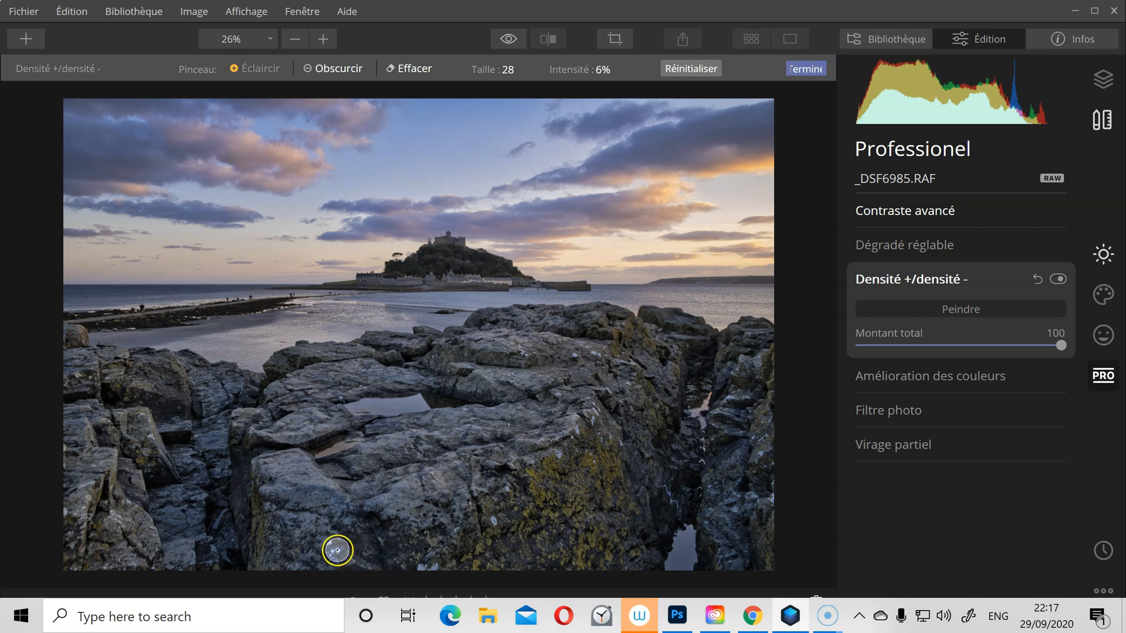
{"action": "left_click_drag", "start_coordinate": [332, 542], "coordinate": [324, 532]}
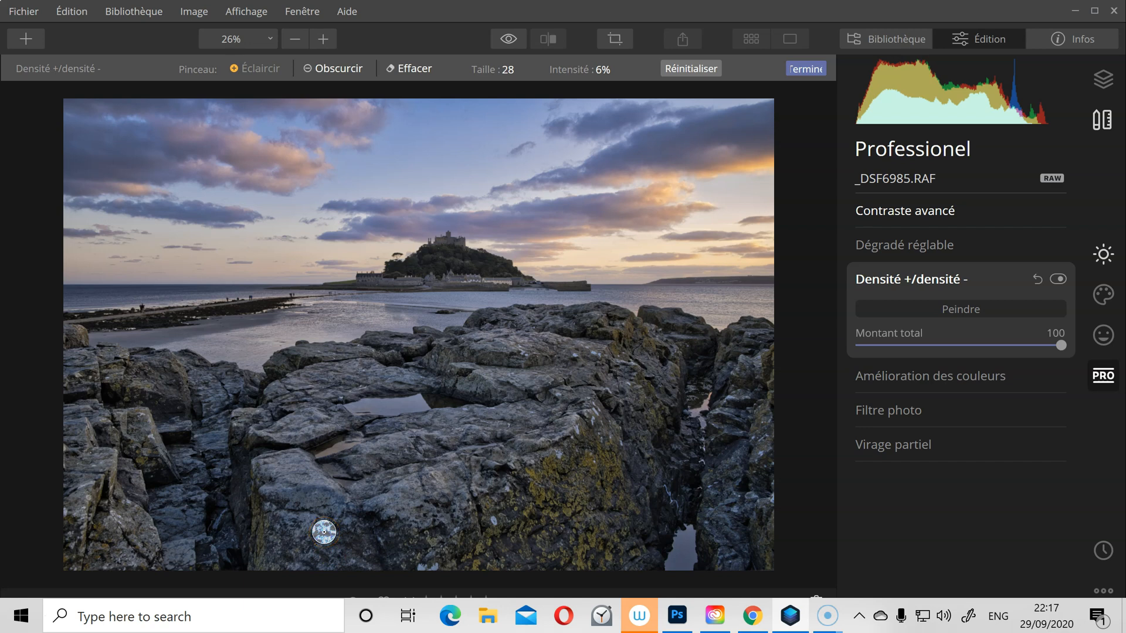
{"action": "left_click_drag", "start_coordinate": [601, 337], "coordinate": [601, 338]}
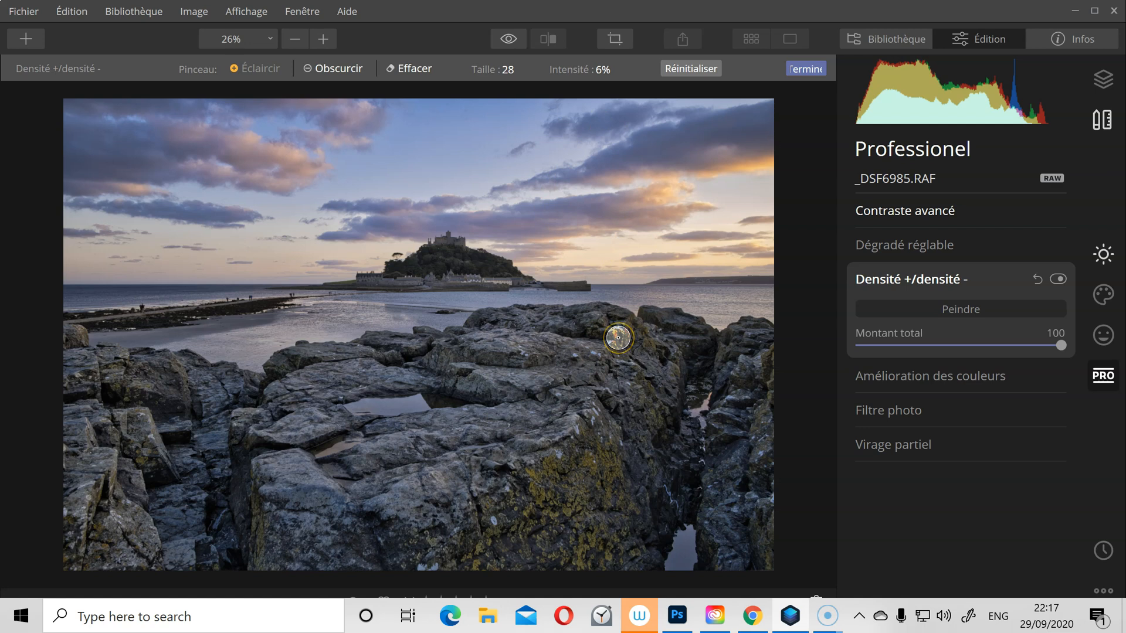
{"action": "mouse_move", "coordinate": [619, 331]}
{"action": "left_mouse_down"}
{"action": "mouse_move", "coordinate": [591, 332]}
{"action": "mouse_move", "coordinate": [582, 347]}
{"action": "mouse_move", "coordinate": [465, 339]}
{"action": "mouse_move", "coordinate": [558, 357]}
{"action": "mouse_move", "coordinate": [475, 334]}
{"action": "left_mouse_up"}
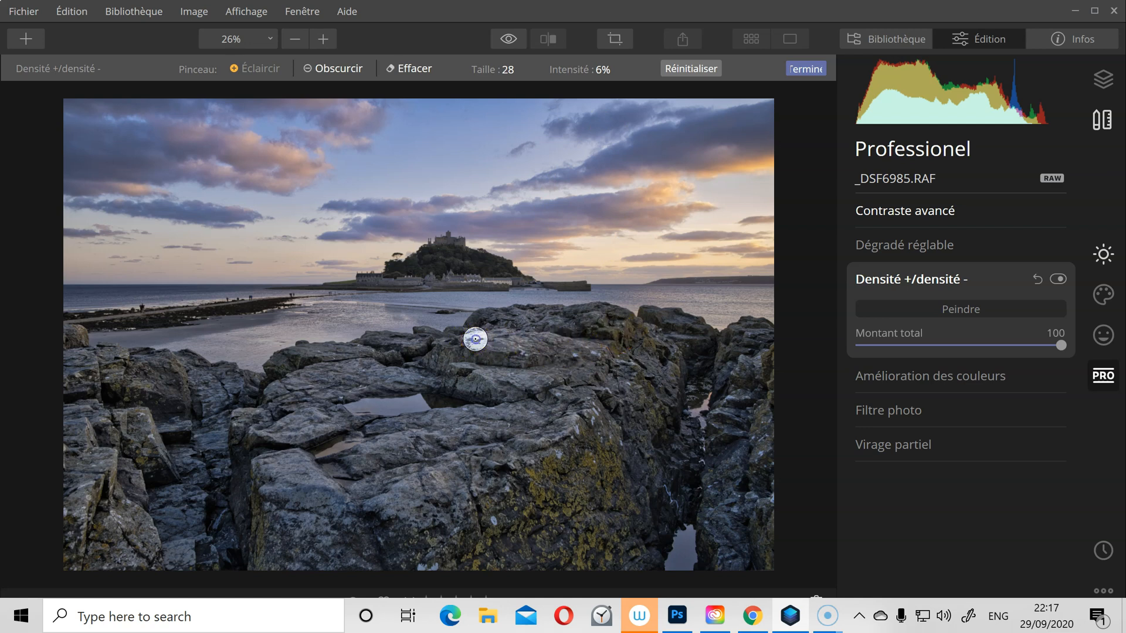
{"action": "mouse_move", "coordinate": [495, 510]}
{"action": "left_mouse_down"}
{"action": "mouse_move", "coordinate": [478, 518]}
{"action": "mouse_move", "coordinate": [363, 463]}
{"action": "mouse_move", "coordinate": [367, 452]}
{"action": "left_mouse_up"}
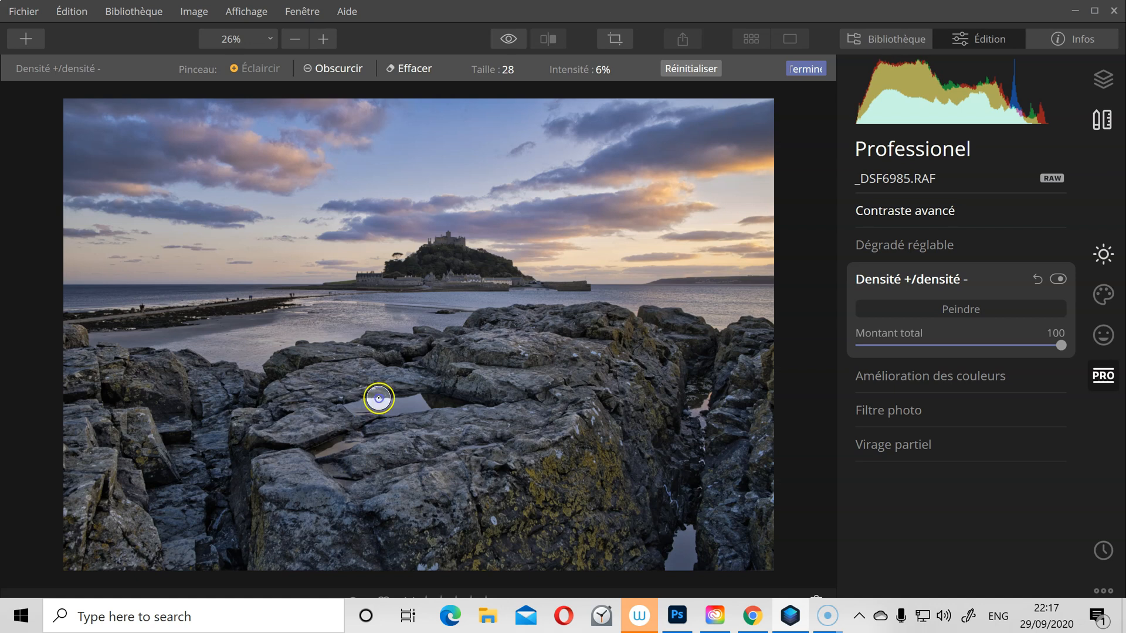
{"action": "mouse_move", "coordinate": [469, 490]}
{"action": "left_mouse_down"}
{"action": "mouse_move", "coordinate": [508, 546]}
{"action": "mouse_move", "coordinate": [420, 574]}
{"action": "mouse_move", "coordinate": [86, 548]}
{"action": "mouse_move", "coordinate": [98, 455]}
{"action": "mouse_move", "coordinate": [78, 472]}
{"action": "mouse_move", "coordinate": [58, 527]}
{"action": "mouse_move", "coordinate": [81, 351]}
{"action": "mouse_move", "coordinate": [69, 379]}
{"action": "left_mouse_up"}
{"action": "left_click_drag", "start_coordinate": [153, 507], "coordinate": [173, 506]}
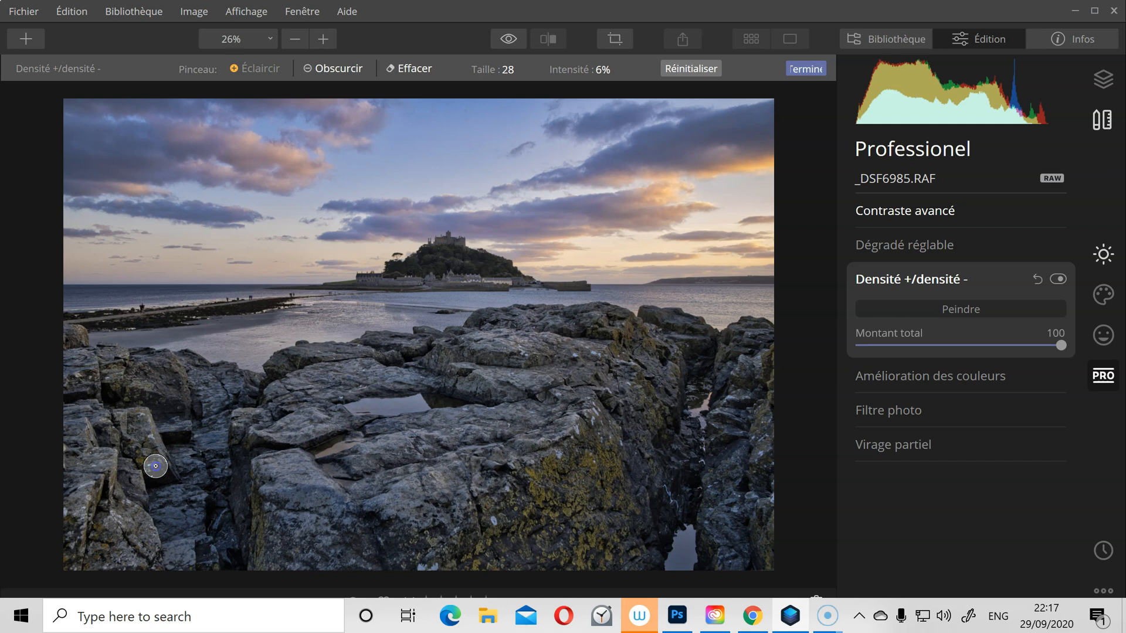
{"action": "mouse_move", "coordinate": [142, 420]}
{"action": "left_mouse_down"}
{"action": "mouse_move", "coordinate": [147, 459]}
{"action": "mouse_move", "coordinate": [169, 476]}
{"action": "mouse_move", "coordinate": [140, 457]}
{"action": "left_mouse_up"}
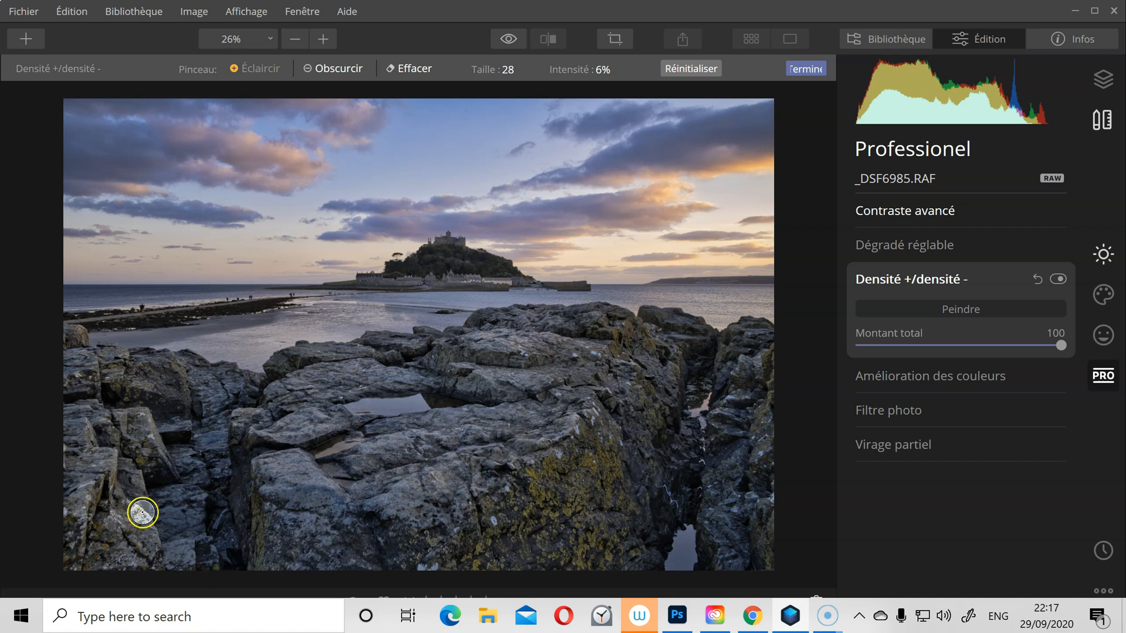
{"action": "left_click_drag", "start_coordinate": [125, 517], "coordinate": [148, 538]}
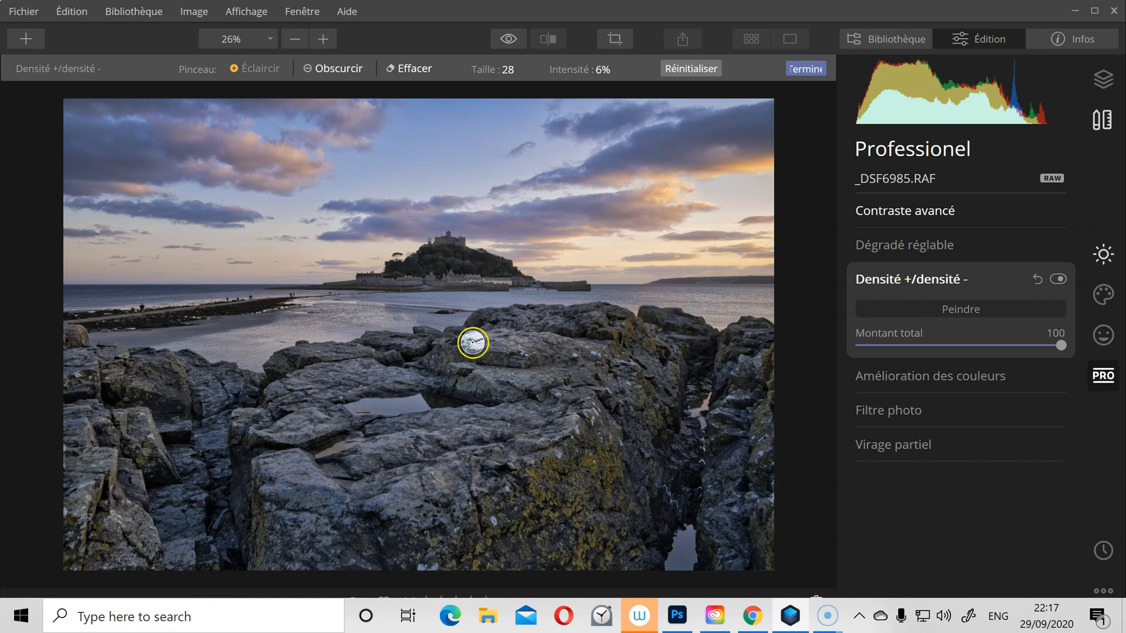
{"action": "left_click_drag", "start_coordinate": [478, 341], "coordinate": [532, 344]}
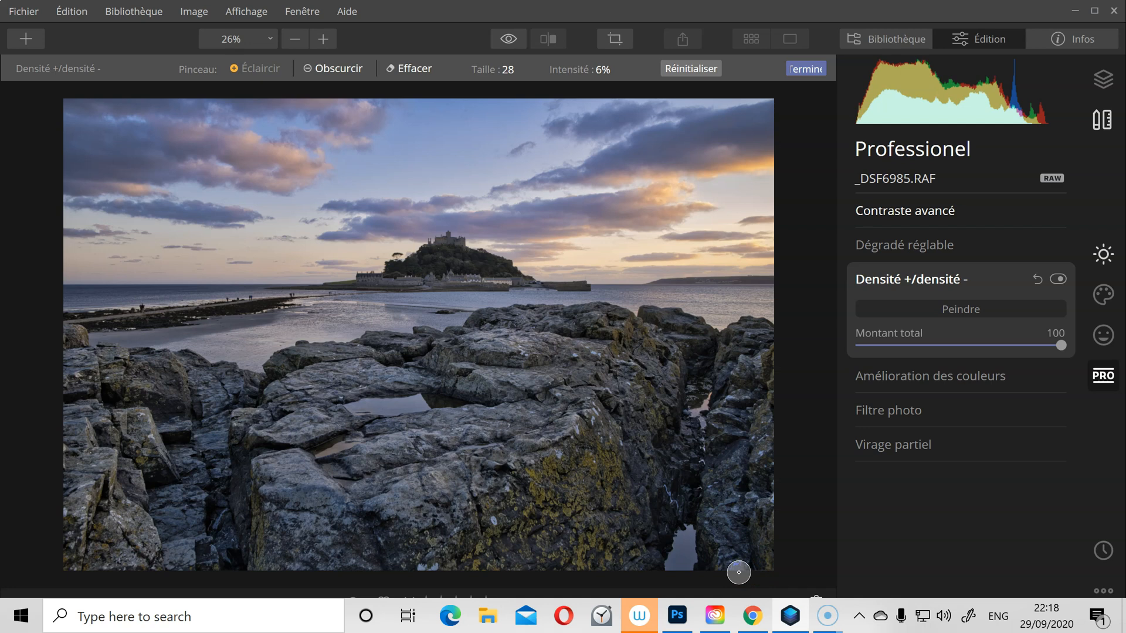
{"action": "mouse_move", "coordinate": [739, 573]}
{"action": "left_mouse_down"}
{"action": "mouse_move", "coordinate": [731, 367]}
{"action": "mouse_move", "coordinate": [692, 539]}
{"action": "mouse_move", "coordinate": [672, 448]}
{"action": "mouse_move", "coordinate": [691, 344]}
{"action": "mouse_move", "coordinate": [661, 402]}
{"action": "mouse_move", "coordinate": [645, 355]}
{"action": "left_mouse_up"}
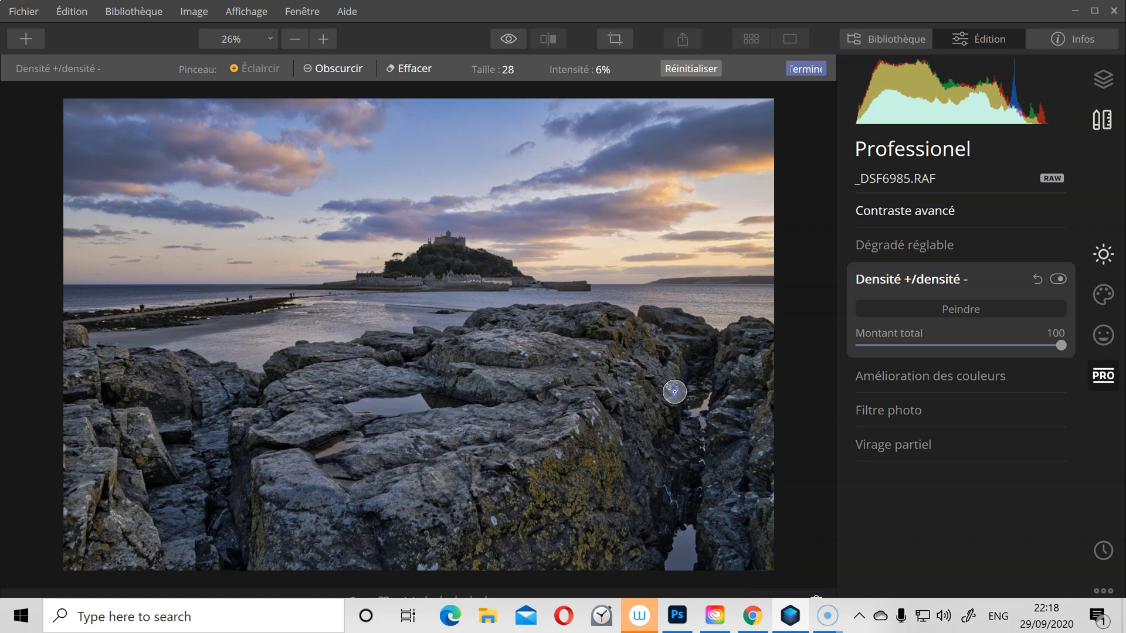
{"action": "mouse_move", "coordinate": [639, 452]}
{"action": "left_mouse_down"}
{"action": "mouse_move", "coordinate": [658, 537]}
{"action": "mouse_move", "coordinate": [598, 480]}
{"action": "mouse_move", "coordinate": [597, 450]}
{"action": "mouse_move", "coordinate": [571, 523]}
{"action": "mouse_move", "coordinate": [617, 500]}
{"action": "left_mouse_up"}
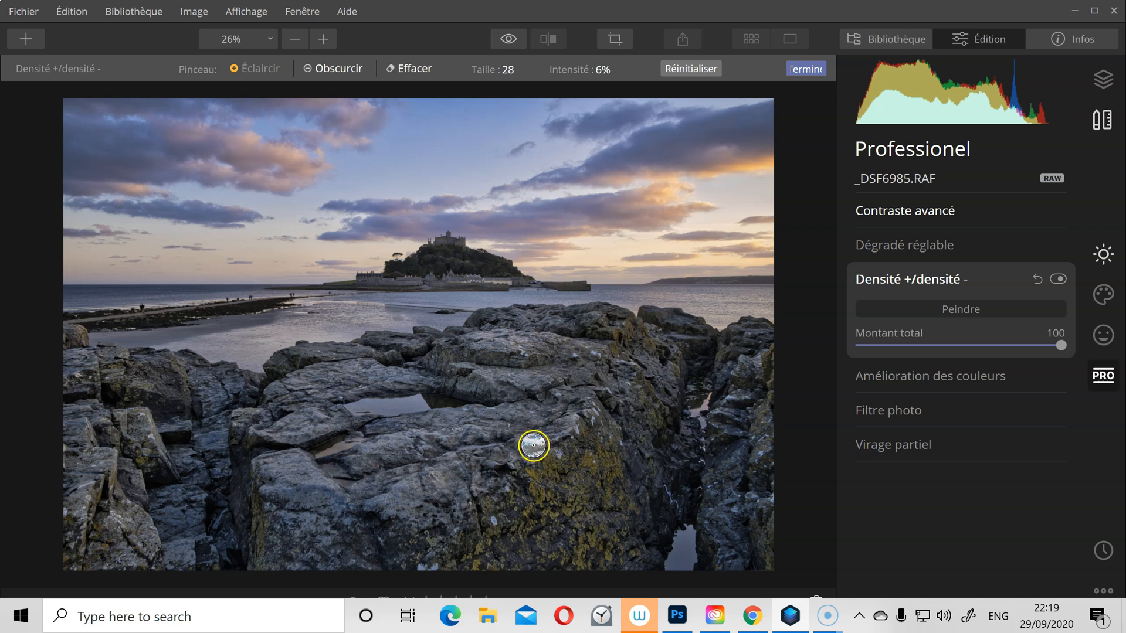
{"action": "left_click_drag", "start_coordinate": [492, 431], "coordinate": [520, 391]}
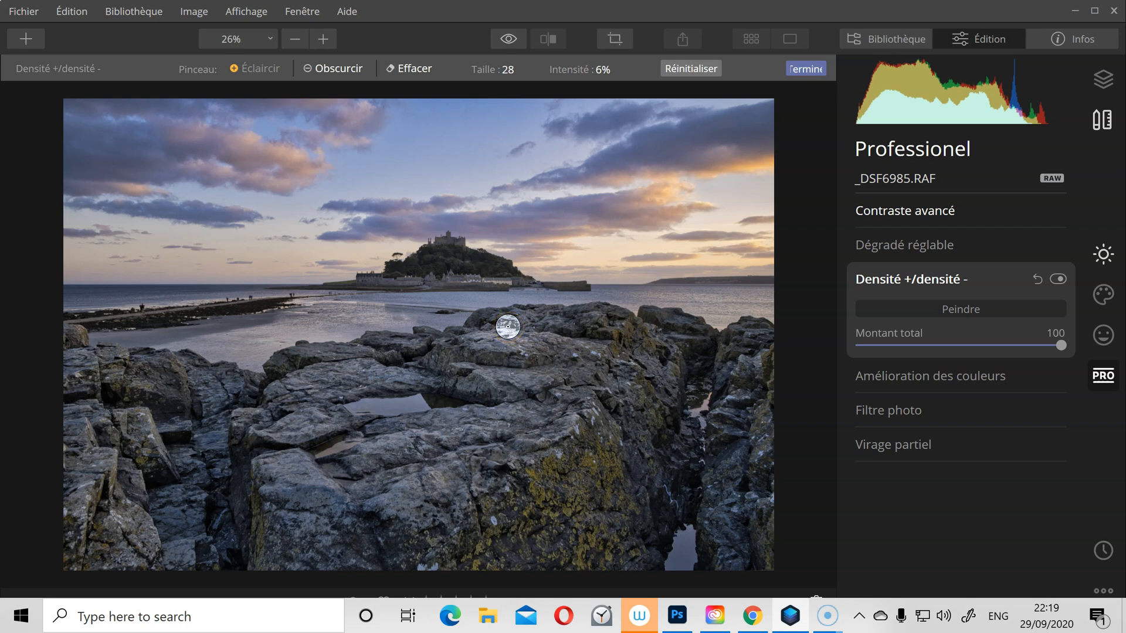
{"action": "left_click_drag", "start_coordinate": [411, 405], "coordinate": [491, 381]}
{"action": "mouse_move", "coordinate": [467, 534]}
{"action": "left_mouse_down"}
{"action": "mouse_move", "coordinate": [321, 380]}
{"action": "mouse_move", "coordinate": [346, 370]}
{"action": "mouse_move", "coordinate": [475, 378]}
{"action": "mouse_move", "coordinate": [504, 328]}
{"action": "mouse_move", "coordinate": [519, 354]}
{"action": "mouse_move", "coordinate": [364, 438]}
{"action": "mouse_move", "coordinate": [476, 427]}
{"action": "mouse_move", "coordinate": [429, 340]}
{"action": "mouse_move", "coordinate": [317, 522]}
{"action": "mouse_move", "coordinate": [513, 290]}
{"action": "mouse_move", "coordinate": [383, 500]}
{"action": "mouse_move", "coordinate": [514, 332]}
{"action": "mouse_move", "coordinate": [548, 392]}
{"action": "mouse_move", "coordinate": [534, 466]}
{"action": "mouse_move", "coordinate": [494, 500]}
{"action": "mouse_move", "coordinate": [516, 509]}
{"action": "mouse_move", "coordinate": [345, 392]}
{"action": "mouse_move", "coordinate": [300, 440]}
{"action": "mouse_move", "coordinate": [306, 431]}
{"action": "mouse_move", "coordinate": [244, 417]}
{"action": "mouse_move", "coordinate": [236, 429]}
{"action": "mouse_move", "coordinate": [334, 383]}
{"action": "mouse_move", "coordinate": [526, 341]}
{"action": "mouse_move", "coordinate": [448, 241]}
{"action": "mouse_move", "coordinate": [384, 393]}
{"action": "mouse_move", "coordinate": [236, 441]}
{"action": "mouse_move", "coordinate": [490, 415]}
{"action": "mouse_move", "coordinate": [525, 341]}
{"action": "mouse_move", "coordinate": [445, 230]}
{"action": "mouse_move", "coordinate": [478, 509]}
{"action": "mouse_move", "coordinate": [333, 521]}
{"action": "mouse_move", "coordinate": [280, 493]}
{"action": "mouse_move", "coordinate": [356, 502]}
{"action": "mouse_move", "coordinate": [508, 433]}
{"action": "mouse_move", "coordinate": [481, 312]}
{"action": "mouse_move", "coordinate": [420, 410]}
{"action": "mouse_move", "coordinate": [260, 356]}
{"action": "mouse_move", "coordinate": [455, 384]}
{"action": "mouse_move", "coordinate": [486, 310]}
{"action": "mouse_move", "coordinate": [464, 265]}
{"action": "mouse_move", "coordinate": [481, 332]}
{"action": "mouse_move", "coordinate": [369, 511]}
{"action": "mouse_move", "coordinate": [285, 483]}
{"action": "mouse_move", "coordinate": [488, 238]}
{"action": "mouse_move", "coordinate": [536, 255]}
{"action": "mouse_move", "coordinate": [477, 236]}
{"action": "mouse_move", "coordinate": [565, 247]}
{"action": "mouse_move", "coordinate": [63, 525]}
{"action": "mouse_move", "coordinate": [58, 543]}
{"action": "mouse_move", "coordinate": [183, 556]}
{"action": "mouse_move", "coordinate": [92, 375]}
{"action": "mouse_move", "coordinate": [101, 351]}
{"action": "mouse_move", "coordinate": [78, 505]}
{"action": "mouse_move", "coordinate": [80, 316]}
{"action": "mouse_move", "coordinate": [420, 286]}
{"action": "left_mouse_up"}
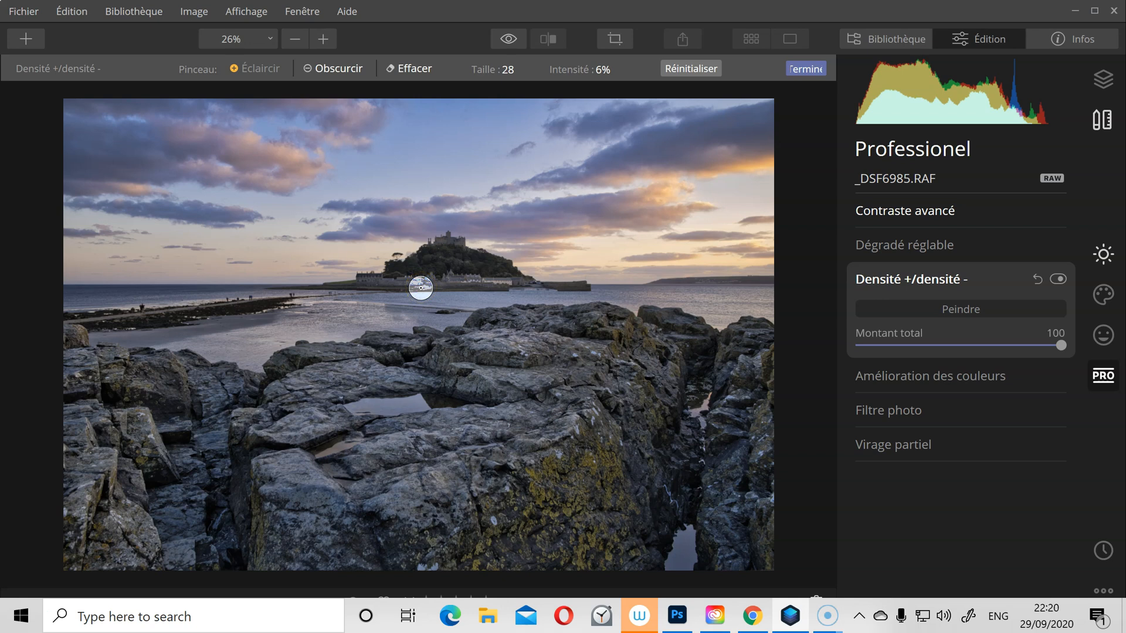
{"action": "mouse_move", "coordinate": [447, 354]}
{"action": "left_mouse_down"}
{"action": "mouse_move", "coordinate": [457, 405]}
{"action": "mouse_move", "coordinate": [728, 467]}
{"action": "mouse_move", "coordinate": [703, 483]}
{"action": "mouse_move", "coordinate": [628, 490]}
{"action": "mouse_move", "coordinate": [664, 509]}
{"action": "left_mouse_up"}
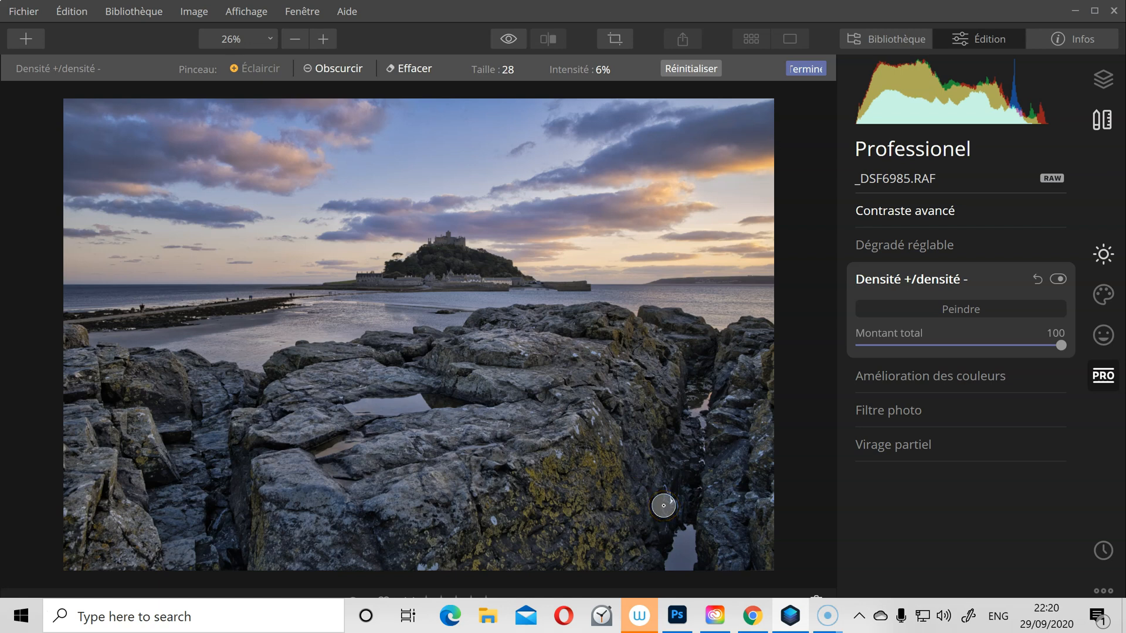
Darken shadowed areas of the central and left-hand foreground rocks with the Obscurcir brush at 6% intensity, reducing its size to 16
{"action": "left_click", "coordinate": [333, 69]}
{"action": "left_click", "coordinate": [332, 66]}
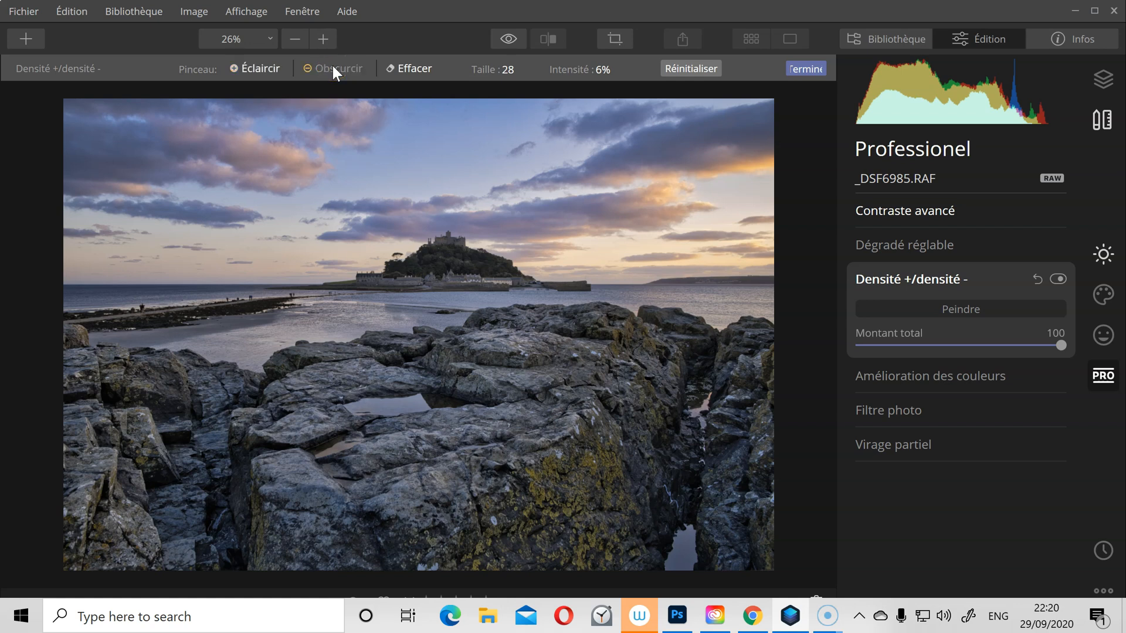
{"action": "left_click_drag", "start_coordinate": [491, 367], "coordinate": [510, 372]}
{"action": "mouse_move", "coordinate": [507, 375]}
{"action": "left_mouse_down"}
{"action": "mouse_move", "coordinate": [466, 361]}
{"action": "mouse_move", "coordinate": [549, 373]}
{"action": "mouse_move", "coordinate": [588, 367]}
{"action": "mouse_move", "coordinate": [600, 351]}
{"action": "mouse_move", "coordinate": [551, 369]}
{"action": "mouse_move", "coordinate": [483, 362]}
{"action": "mouse_move", "coordinate": [568, 358]}
{"action": "mouse_move", "coordinate": [541, 370]}
{"action": "mouse_move", "coordinate": [481, 363]}
{"action": "mouse_move", "coordinate": [534, 372]}
{"action": "mouse_move", "coordinate": [552, 363]}
{"action": "mouse_move", "coordinate": [472, 360]}
{"action": "mouse_move", "coordinate": [557, 344]}
{"action": "mouse_move", "coordinate": [562, 372]}
{"action": "mouse_move", "coordinate": [476, 366]}
{"action": "left_mouse_up"}
{"action": "mouse_move", "coordinate": [573, 384]}
{"action": "left_mouse_down"}
{"action": "mouse_move", "coordinate": [535, 372]}
{"action": "mouse_move", "coordinate": [569, 417]}
{"action": "mouse_move", "coordinate": [494, 416]}
{"action": "mouse_move", "coordinate": [513, 401]}
{"action": "left_mouse_up"}
{"action": "left_click", "coordinate": [582, 413]}
{"action": "mouse_move", "coordinate": [556, 419]}
{"action": "left_mouse_down"}
{"action": "mouse_move", "coordinate": [576, 436]}
{"action": "mouse_move", "coordinate": [542, 470]}
{"action": "mouse_move", "coordinate": [520, 452]}
{"action": "left_mouse_up"}
{"action": "mouse_move", "coordinate": [354, 475]}
{"action": "left_mouse_down"}
{"action": "mouse_move", "coordinate": [332, 452]}
{"action": "mouse_move", "coordinate": [378, 433]}
{"action": "left_mouse_up"}
{"action": "mouse_move", "coordinate": [520, 465]}
{"action": "left_mouse_down"}
{"action": "mouse_move", "coordinate": [428, 476]}
{"action": "mouse_move", "coordinate": [317, 458]}
{"action": "left_mouse_up"}
{"action": "left_click_drag", "start_coordinate": [246, 469], "coordinate": [252, 463]}
{"action": "left_click_drag", "start_coordinate": [328, 510], "coordinate": [257, 455]}
{"action": "mouse_move", "coordinate": [473, 517]}
{"action": "left_mouse_down"}
{"action": "mouse_move", "coordinate": [605, 354]}
{"action": "mouse_move", "coordinate": [482, 474]}
{"action": "mouse_move", "coordinate": [496, 455]}
{"action": "mouse_move", "coordinate": [623, 436]}
{"action": "mouse_move", "coordinate": [597, 465]}
{"action": "mouse_move", "coordinate": [254, 384]}
{"action": "mouse_move", "coordinate": [236, 424]}
{"action": "mouse_move", "coordinate": [306, 475]}
{"action": "mouse_move", "coordinate": [284, 498]}
{"action": "mouse_move", "coordinate": [281, 458]}
{"action": "mouse_move", "coordinate": [333, 431]}
{"action": "mouse_move", "coordinate": [314, 472]}
{"action": "mouse_move", "coordinate": [542, 325]}
{"action": "mouse_move", "coordinate": [213, 419]}
{"action": "mouse_move", "coordinate": [277, 501]}
{"action": "mouse_move", "coordinate": [343, 412]}
{"action": "mouse_move", "coordinate": [228, 520]}
{"action": "mouse_move", "coordinate": [134, 475]}
{"action": "mouse_move", "coordinate": [125, 447]}
{"action": "left_mouse_up"}
{"action": "mouse_move", "coordinate": [138, 509]}
{"action": "left_mouse_down"}
{"action": "mouse_move", "coordinate": [100, 484]}
{"action": "mouse_move", "coordinate": [112, 477]}
{"action": "left_mouse_up"}
{"action": "mouse_move", "coordinate": [84, 426]}
{"action": "left_mouse_down"}
{"action": "mouse_move", "coordinate": [68, 411]}
{"action": "mouse_move", "coordinate": [100, 425]}
{"action": "left_mouse_up"}
{"action": "left_click_drag", "start_coordinate": [70, 360], "coordinate": [98, 346]}
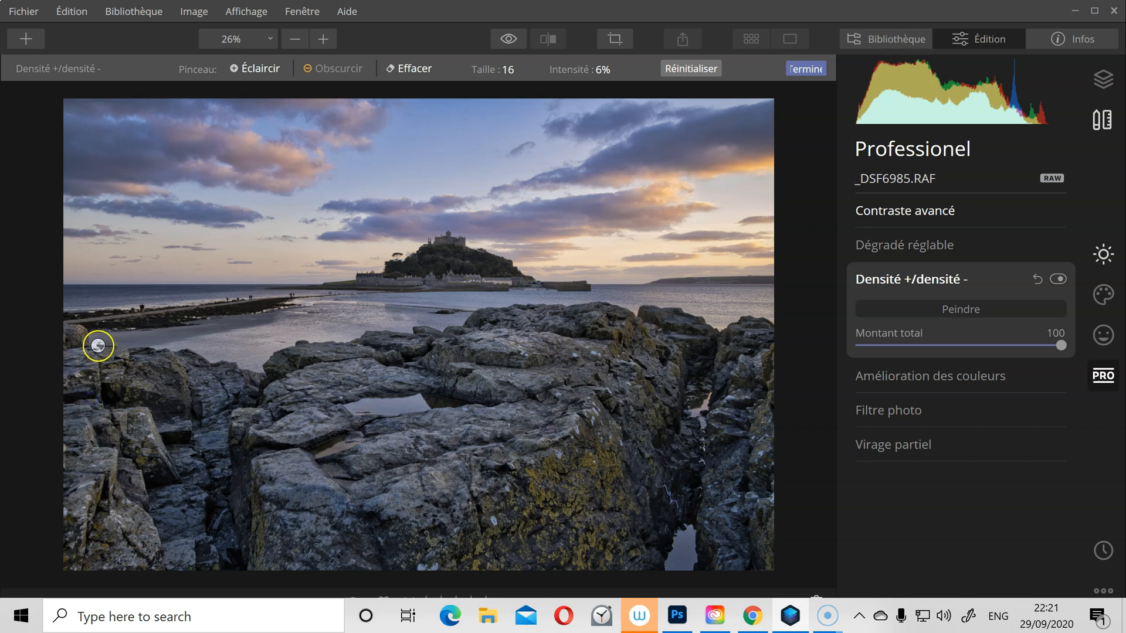
{"action": "mouse_move", "coordinate": [215, 487]}
{"action": "left_mouse_down"}
{"action": "mouse_move", "coordinate": [208, 413]}
{"action": "mouse_move", "coordinate": [242, 403]}
{"action": "mouse_move", "coordinate": [194, 371]}
{"action": "left_mouse_up"}
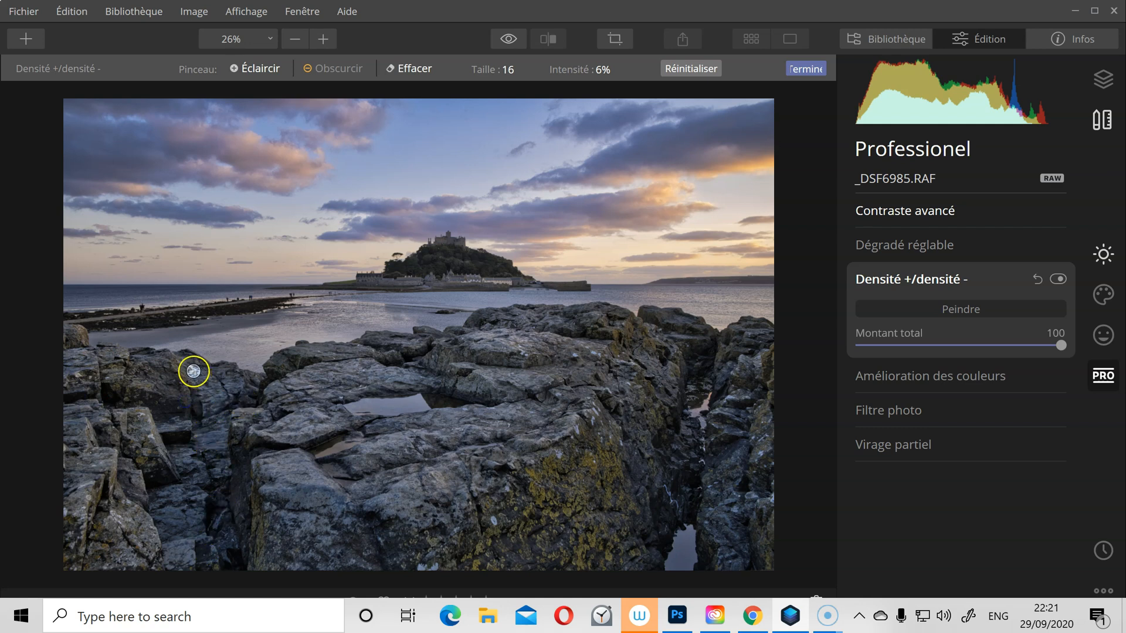
Darken crevices and edges across the central and right-hand foreground rocks with the Obscurcir brush at size 16 and 6% intensity
{"action": "mouse_move", "coordinate": [442, 415]}
{"action": "left_mouse_down"}
{"action": "mouse_move", "coordinate": [475, 466]}
{"action": "mouse_move", "coordinate": [583, 462]}
{"action": "mouse_move", "coordinate": [667, 415]}
{"action": "mouse_move", "coordinate": [657, 370]}
{"action": "mouse_move", "coordinate": [622, 346]}
{"action": "left_mouse_up"}
{"action": "mouse_move", "coordinate": [620, 410]}
{"action": "left_mouse_down"}
{"action": "mouse_move", "coordinate": [596, 397]}
{"action": "mouse_move", "coordinate": [649, 445]}
{"action": "left_mouse_up"}
{"action": "mouse_move", "coordinate": [620, 484]}
{"action": "left_mouse_down"}
{"action": "mouse_move", "coordinate": [631, 363]}
{"action": "mouse_move", "coordinate": [602, 392]}
{"action": "mouse_move", "coordinate": [622, 398]}
{"action": "mouse_move", "coordinate": [641, 371]}
{"action": "mouse_move", "coordinate": [636, 381]}
{"action": "mouse_move", "coordinate": [625, 355]}
{"action": "mouse_move", "coordinate": [672, 401]}
{"action": "mouse_move", "coordinate": [627, 414]}
{"action": "mouse_move", "coordinate": [607, 402]}
{"action": "left_mouse_up"}
{"action": "left_click_drag", "start_coordinate": [495, 565], "coordinate": [478, 491]}
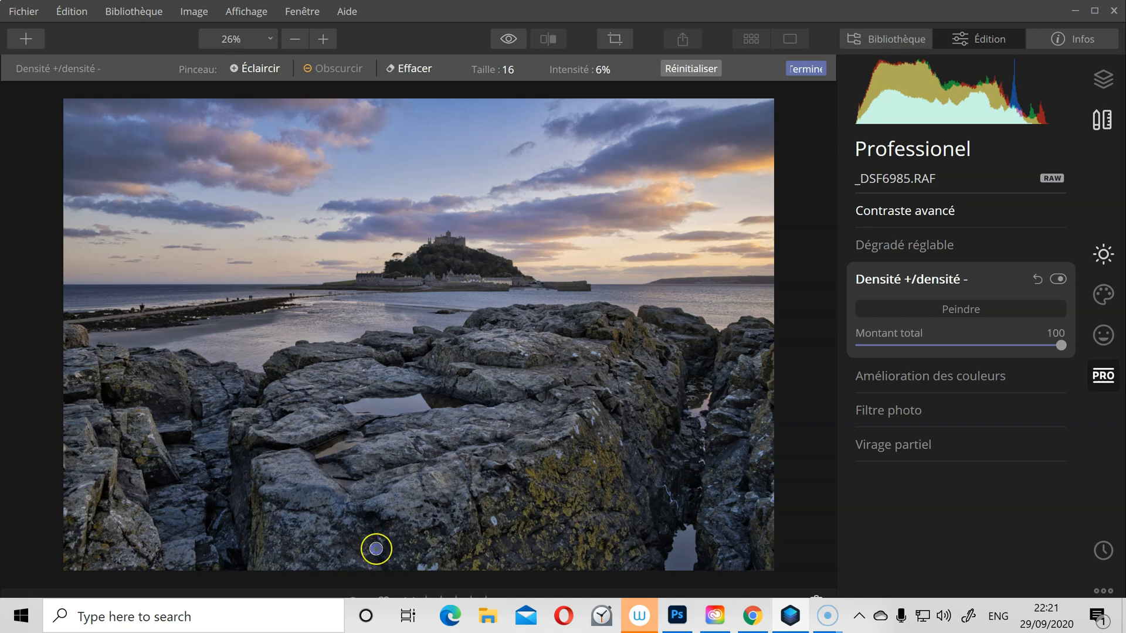
{"action": "mouse_move", "coordinate": [748, 540]}
{"action": "left_mouse_down"}
{"action": "mouse_move", "coordinate": [757, 546]}
{"action": "mouse_move", "coordinate": [726, 494]}
{"action": "mouse_move", "coordinate": [737, 494]}
{"action": "mouse_move", "coordinate": [751, 430]}
{"action": "mouse_move", "coordinate": [751, 364]}
{"action": "mouse_move", "coordinate": [749, 545]}
{"action": "mouse_move", "coordinate": [741, 327]}
{"action": "mouse_move", "coordinate": [749, 332]}
{"action": "left_mouse_up"}
{"action": "mouse_move", "coordinate": [538, 452]}
{"action": "left_mouse_down"}
{"action": "mouse_move", "coordinate": [484, 452]}
{"action": "mouse_move", "coordinate": [498, 439]}
{"action": "mouse_move", "coordinate": [372, 386]}
{"action": "mouse_move", "coordinate": [276, 372]}
{"action": "mouse_move", "coordinate": [271, 392]}
{"action": "mouse_move", "coordinate": [287, 361]}
{"action": "mouse_move", "coordinate": [450, 375]}
{"action": "mouse_move", "coordinate": [555, 349]}
{"action": "mouse_move", "coordinate": [370, 413]}
{"action": "mouse_move", "coordinate": [270, 385]}
{"action": "mouse_move", "coordinate": [313, 365]}
{"action": "mouse_move", "coordinate": [366, 368]}
{"action": "mouse_move", "coordinate": [325, 361]}
{"action": "left_mouse_up"}
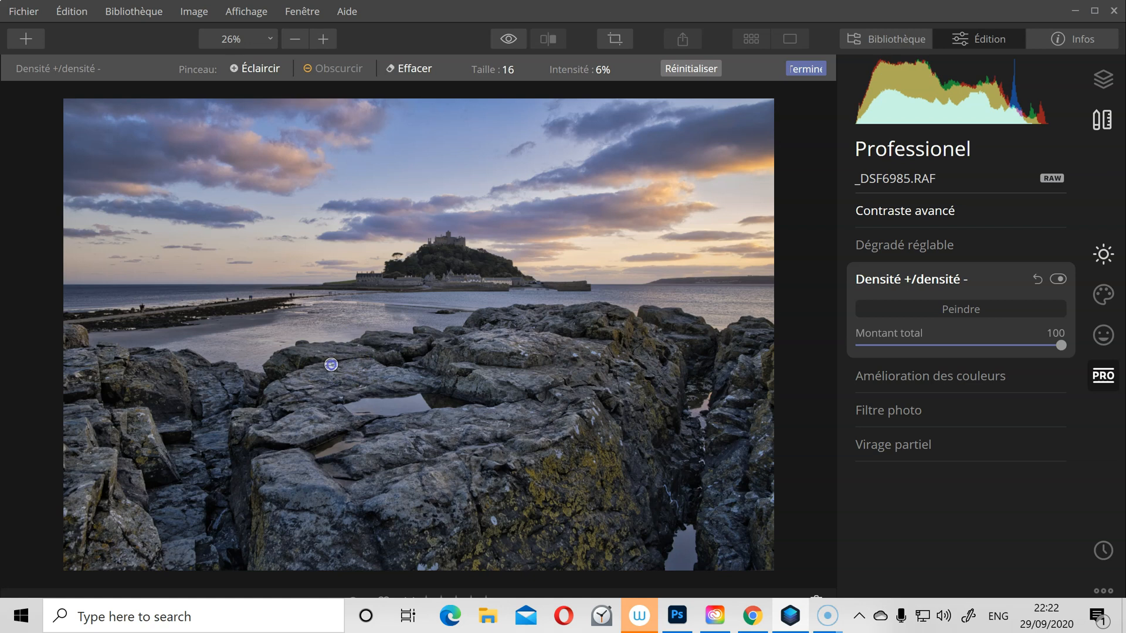
{"action": "mouse_move", "coordinate": [363, 341]}
{"action": "left_mouse_down"}
{"action": "mouse_move", "coordinate": [404, 356]}
{"action": "mouse_move", "coordinate": [389, 357]}
{"action": "left_mouse_up"}
{"action": "left_click_drag", "start_coordinate": [379, 564], "coordinate": [384, 578]}
{"action": "left_click_drag", "start_coordinate": [472, 496], "coordinate": [485, 586]}
{"action": "mouse_move", "coordinate": [516, 520]}
{"action": "left_mouse_down"}
{"action": "mouse_move", "coordinate": [522, 470]}
{"action": "mouse_move", "coordinate": [527, 497]}
{"action": "left_mouse_up"}
{"action": "left_click_drag", "start_coordinate": [593, 434], "coordinate": [550, 433]}
{"action": "mouse_move", "coordinate": [469, 455]}
{"action": "left_mouse_down"}
{"action": "mouse_move", "coordinate": [353, 477]}
{"action": "mouse_move", "coordinate": [506, 441]}
{"action": "left_mouse_up"}
{"action": "mouse_move", "coordinate": [506, 440]}
{"action": "left_mouse_down"}
{"action": "mouse_move", "coordinate": [356, 476]}
{"action": "mouse_move", "coordinate": [496, 439]}
{"action": "left_mouse_up"}
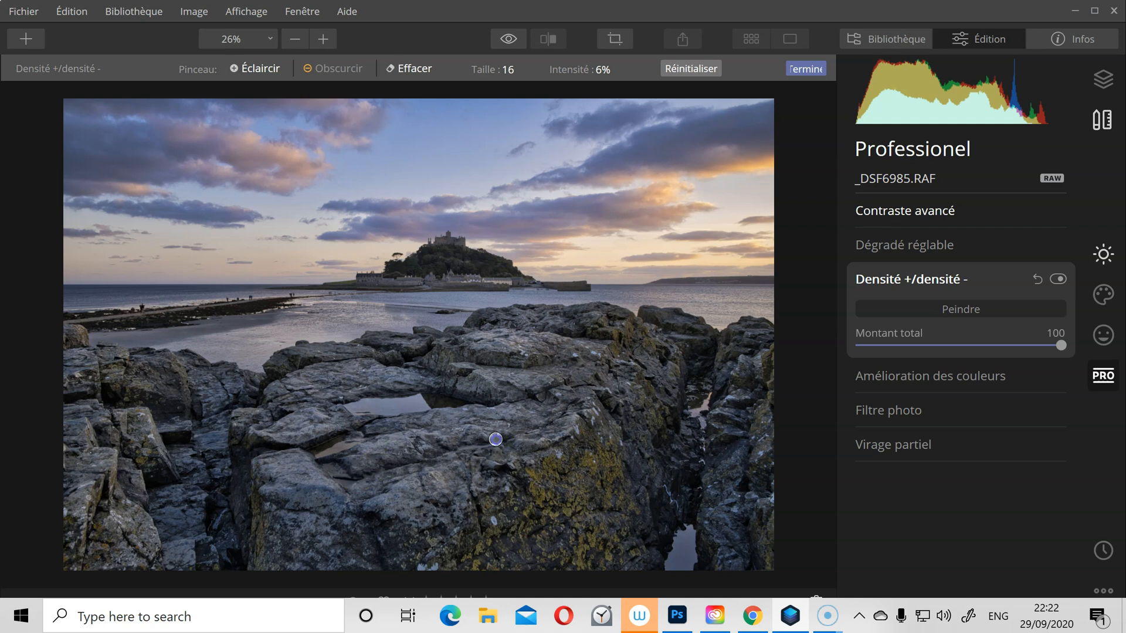
{"action": "mouse_move", "coordinate": [533, 480]}
{"action": "left_mouse_down"}
{"action": "mouse_move", "coordinate": [492, 467]}
{"action": "mouse_move", "coordinate": [535, 399]}
{"action": "left_mouse_up"}
{"action": "mouse_move", "coordinate": [584, 416]}
{"action": "left_mouse_down"}
{"action": "mouse_move", "coordinate": [542, 452]}
{"action": "mouse_move", "coordinate": [520, 445]}
{"action": "left_mouse_up"}
{"action": "mouse_move", "coordinate": [577, 416]}
{"action": "left_mouse_down"}
{"action": "mouse_move", "coordinate": [577, 454]}
{"action": "mouse_move", "coordinate": [586, 381]}
{"action": "mouse_move", "coordinate": [576, 425]}
{"action": "mouse_move", "coordinate": [572, 381]}
{"action": "mouse_move", "coordinate": [584, 424]}
{"action": "mouse_move", "coordinate": [553, 370]}
{"action": "mouse_move", "coordinate": [472, 360]}
{"action": "left_mouse_up"}
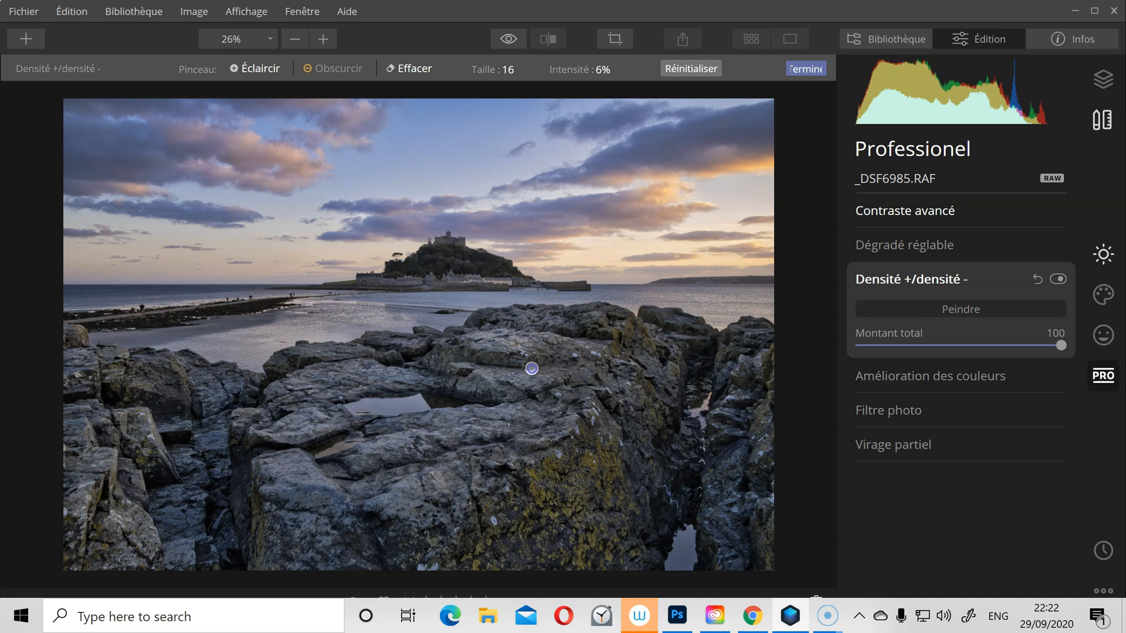
{"action": "mouse_move", "coordinate": [558, 360]}
{"action": "left_mouse_down"}
{"action": "mouse_move", "coordinate": [545, 476]}
{"action": "mouse_move", "coordinate": [524, 369]}
{"action": "mouse_move", "coordinate": [502, 425]}
{"action": "mouse_move", "coordinate": [405, 367]}
{"action": "mouse_move", "coordinate": [473, 385]}
{"action": "mouse_move", "coordinate": [387, 360]}
{"action": "mouse_move", "coordinate": [440, 379]}
{"action": "left_mouse_up"}
{"action": "mouse_move", "coordinate": [377, 363]}
{"action": "left_mouse_down"}
{"action": "mouse_move", "coordinate": [302, 369]}
{"action": "mouse_move", "coordinate": [266, 394]}
{"action": "mouse_move", "coordinate": [299, 375]}
{"action": "left_mouse_up"}
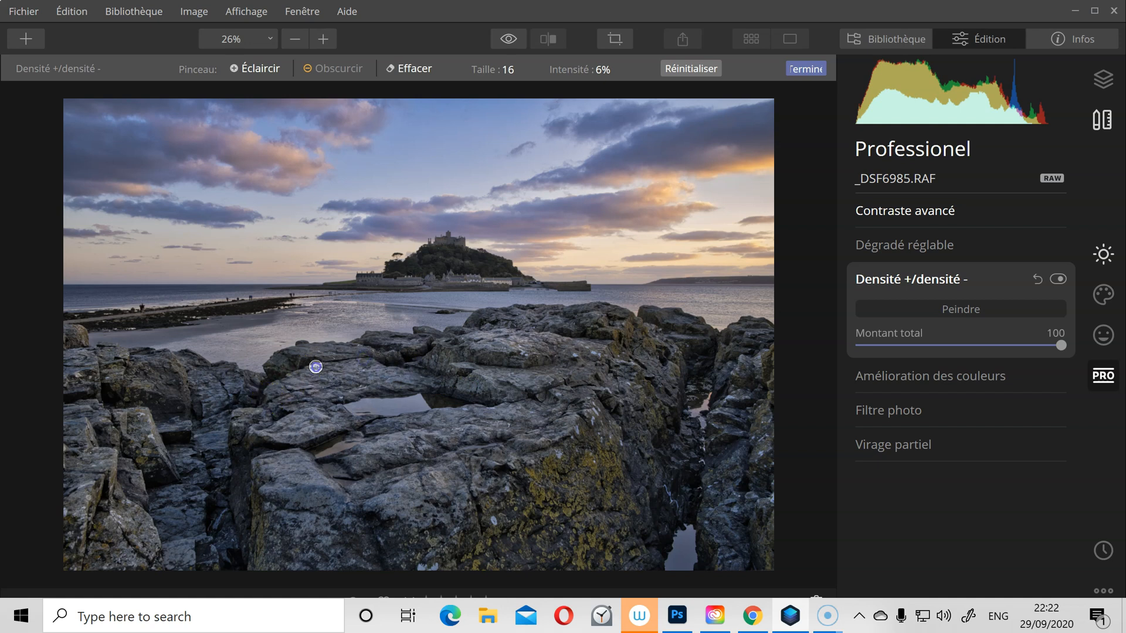
{"action": "mouse_move", "coordinate": [386, 361]}
{"action": "left_mouse_down"}
{"action": "mouse_move", "coordinate": [291, 394]}
{"action": "mouse_move", "coordinate": [257, 395]}
{"action": "mouse_move", "coordinate": [354, 395]}
{"action": "mouse_move", "coordinate": [281, 403]}
{"action": "mouse_move", "coordinate": [324, 414]}
{"action": "mouse_move", "coordinate": [277, 423]}
{"action": "mouse_move", "coordinate": [313, 421]}
{"action": "mouse_move", "coordinate": [345, 419]}
{"action": "left_mouse_up"}
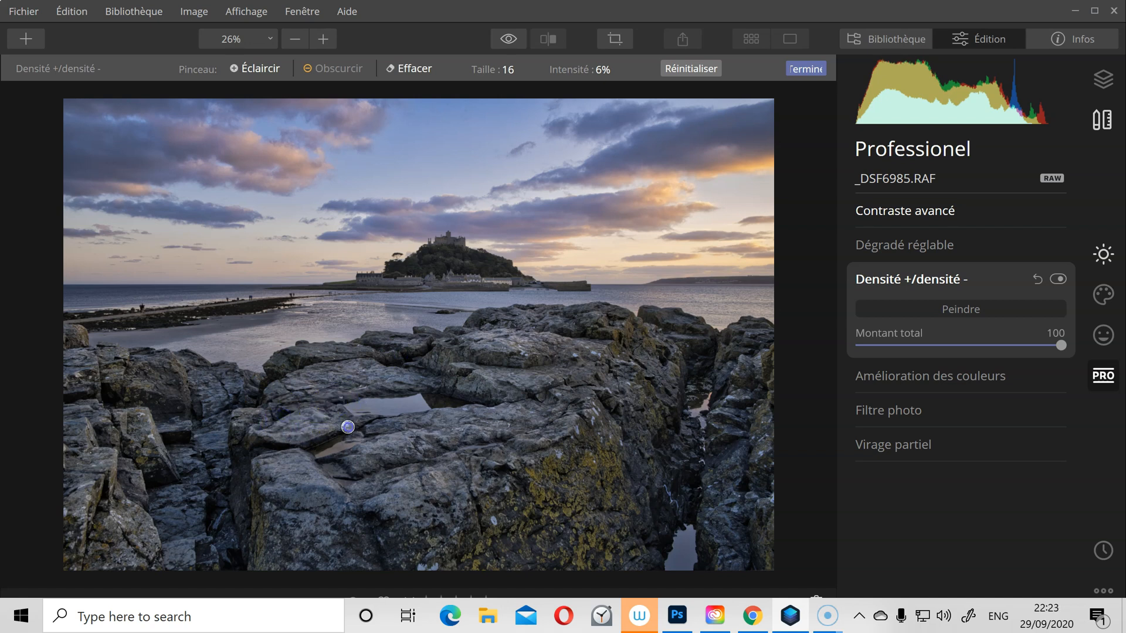
{"action": "mouse_move", "coordinate": [264, 433]}
{"action": "left_mouse_down"}
{"action": "mouse_move", "coordinate": [344, 447]}
{"action": "mouse_move", "coordinate": [366, 434]}
{"action": "mouse_move", "coordinate": [352, 424]}
{"action": "mouse_move", "coordinate": [316, 463]}
{"action": "mouse_move", "coordinate": [380, 508]}
{"action": "left_mouse_up"}
{"action": "mouse_move", "coordinate": [493, 394]}
{"action": "left_mouse_down"}
{"action": "mouse_move", "coordinate": [450, 392]}
{"action": "mouse_move", "coordinate": [454, 408]}
{"action": "mouse_move", "coordinate": [441, 381]}
{"action": "mouse_move", "coordinate": [557, 390]}
{"action": "mouse_move", "coordinate": [674, 446]}
{"action": "mouse_move", "coordinate": [658, 478]}
{"action": "left_mouse_up"}
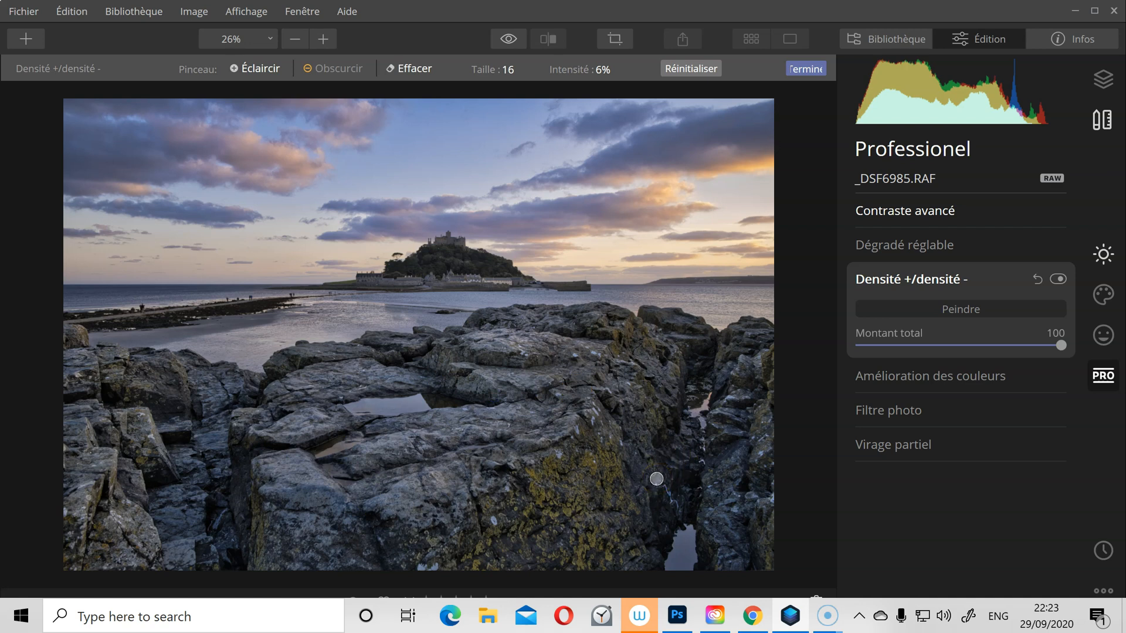
Darken more of the left-hand rocks, the lower rock edge and the crevice beside the right-hand rocks with the Obscurcir brush
{"action": "mouse_move", "coordinate": [656, 479]}
{"action": "left_mouse_down"}
{"action": "mouse_move", "coordinate": [522, 328]}
{"action": "mouse_move", "coordinate": [254, 517]}
{"action": "mouse_move", "coordinate": [263, 525]}
{"action": "mouse_move", "coordinate": [125, 449]}
{"action": "left_mouse_up"}
{"action": "mouse_move", "coordinate": [151, 489]}
{"action": "left_mouse_down"}
{"action": "mouse_move", "coordinate": [137, 434]}
{"action": "mouse_move", "coordinate": [105, 399]}
{"action": "mouse_move", "coordinate": [146, 407]}
{"action": "left_mouse_up"}
{"action": "mouse_move", "coordinate": [166, 542]}
{"action": "left_mouse_down"}
{"action": "mouse_move", "coordinate": [71, 475]}
{"action": "mouse_move", "coordinate": [78, 420]}
{"action": "mouse_move", "coordinate": [58, 416]}
{"action": "mouse_move", "coordinate": [69, 401]}
{"action": "mouse_move", "coordinate": [536, 423]}
{"action": "mouse_move", "coordinate": [792, 495]}
{"action": "mouse_move", "coordinate": [656, 575]}
{"action": "left_mouse_up"}
{"action": "mouse_move", "coordinate": [422, 409]}
{"action": "left_mouse_down"}
{"action": "mouse_move", "coordinate": [344, 408]}
{"action": "mouse_move", "coordinate": [427, 402]}
{"action": "left_mouse_up"}
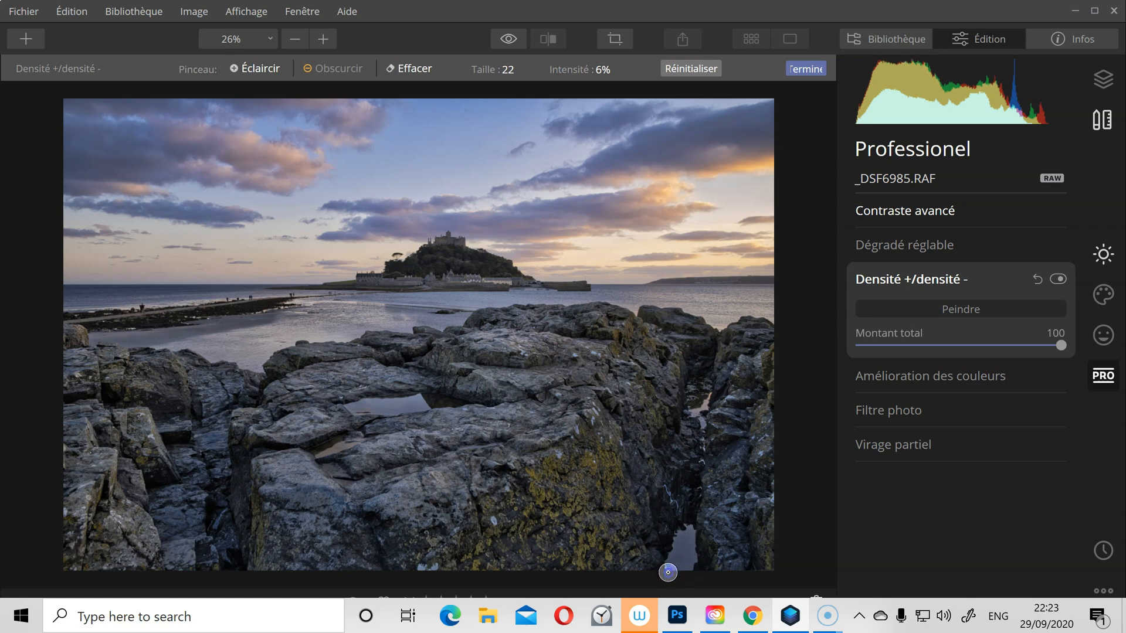
{"action": "left_click_drag", "start_coordinate": [693, 415], "coordinate": [705, 437]}
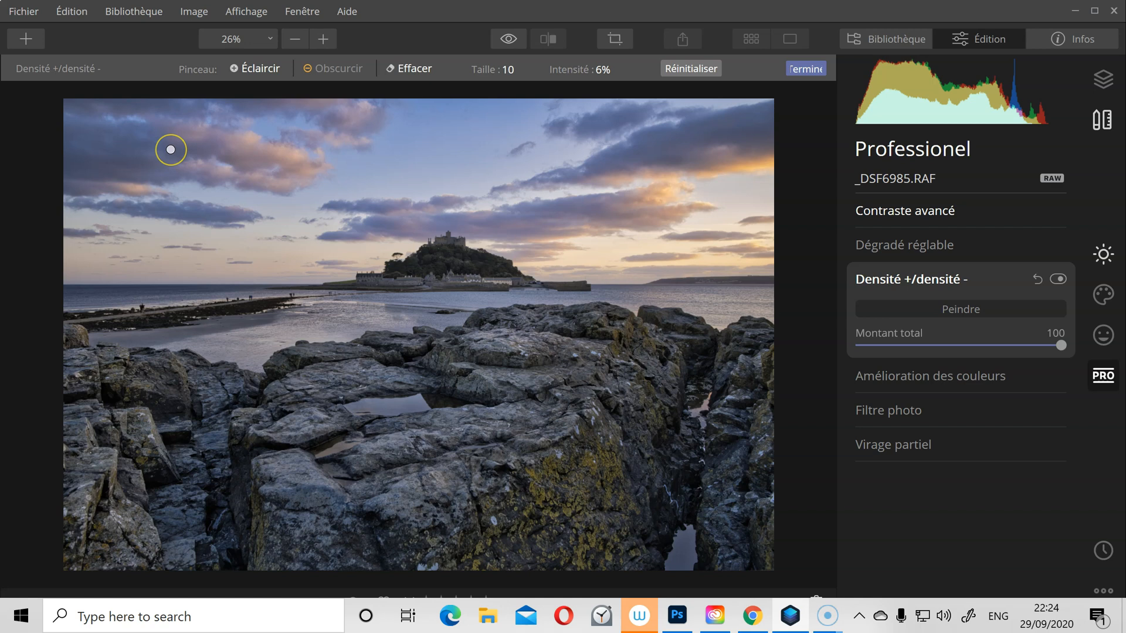
Darken the clouds across the sky with the Obscurcir brush at 6% intensity, enlarging it to size 22, and finish painting
{"action": "key", "text": "bracketleft"}
{"action": "mouse_move", "coordinate": [171, 151]}
{"action": "left_mouse_down"}
{"action": "mouse_move", "coordinate": [124, 143]}
{"action": "mouse_move", "coordinate": [221, 172]}
{"action": "mouse_move", "coordinate": [216, 180]}
{"action": "mouse_move", "coordinate": [173, 153]}
{"action": "mouse_move", "coordinate": [295, 169]}
{"action": "left_mouse_up"}
{"action": "mouse_move", "coordinate": [250, 224]}
{"action": "left_mouse_down"}
{"action": "mouse_move", "coordinate": [234, 171]}
{"action": "mouse_move", "coordinate": [203, 129]}
{"action": "mouse_move", "coordinate": [185, 128]}
{"action": "mouse_move", "coordinate": [263, 145]}
{"action": "mouse_move", "coordinate": [352, 248]}
{"action": "mouse_move", "coordinate": [264, 105]}
{"action": "mouse_move", "coordinate": [243, 103]}
{"action": "mouse_move", "coordinate": [295, 105]}
{"action": "left_mouse_up"}
{"action": "mouse_move", "coordinate": [335, 165]}
{"action": "left_mouse_down"}
{"action": "mouse_move", "coordinate": [331, 181]}
{"action": "mouse_move", "coordinate": [350, 112]}
{"action": "mouse_move", "coordinate": [332, 116]}
{"action": "left_mouse_up"}
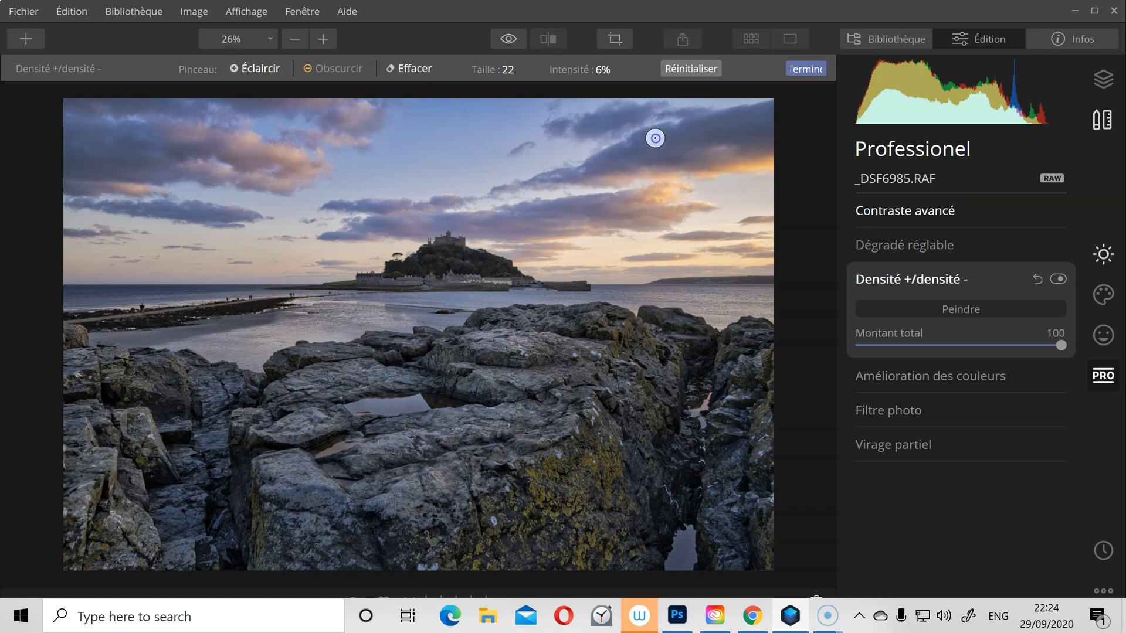
{"action": "mouse_move", "coordinate": [749, 123]}
{"action": "left_mouse_down"}
{"action": "mouse_move", "coordinate": [759, 148]}
{"action": "mouse_move", "coordinate": [749, 121]}
{"action": "mouse_move", "coordinate": [583, 283]}
{"action": "mouse_move", "coordinate": [561, 196]}
{"action": "mouse_move", "coordinate": [665, 180]}
{"action": "mouse_move", "coordinate": [670, 197]}
{"action": "mouse_move", "coordinate": [388, 216]}
{"action": "left_mouse_up"}
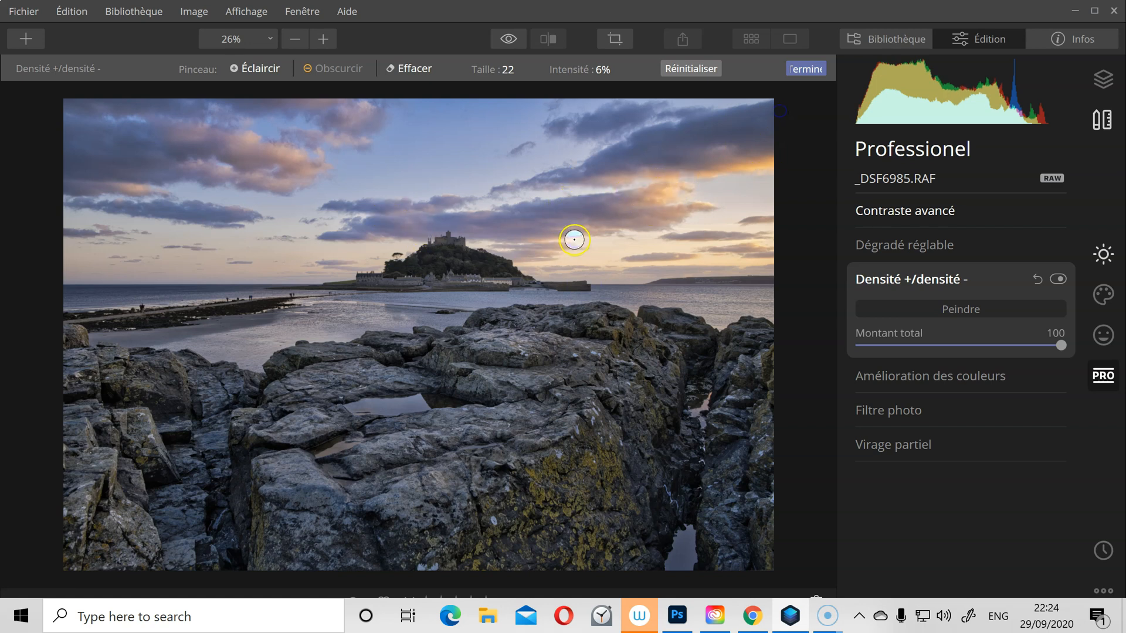
{"action": "left_click_drag", "start_coordinate": [579, 223], "coordinate": [581, 237]}
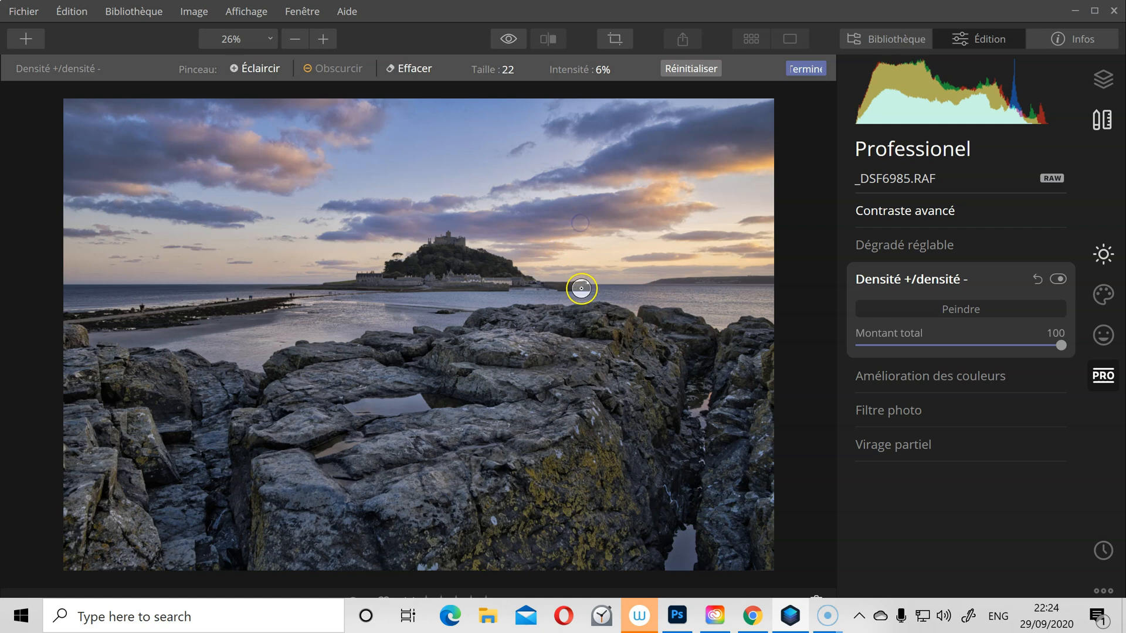
{"action": "left_click", "coordinate": [128, 176]}
{"action": "mouse_move", "coordinate": [128, 177]}
{"action": "left_mouse_down"}
{"action": "mouse_move", "coordinate": [79, 138]}
{"action": "mouse_move", "coordinate": [208, 208]}
{"action": "mouse_move", "coordinate": [91, 104]}
{"action": "mouse_move", "coordinate": [217, 112]}
{"action": "mouse_move", "coordinate": [208, 140]}
{"action": "mouse_move", "coordinate": [266, 105]}
{"action": "mouse_move", "coordinate": [369, 148]}
{"action": "mouse_move", "coordinate": [386, 167]}
{"action": "mouse_move", "coordinate": [376, 182]}
{"action": "mouse_move", "coordinate": [677, 195]}
{"action": "mouse_move", "coordinate": [656, 105]}
{"action": "left_mouse_up"}
{"action": "mouse_move", "coordinate": [559, 128]}
{"action": "left_mouse_down"}
{"action": "mouse_move", "coordinate": [570, 144]}
{"action": "mouse_move", "coordinate": [759, 153]}
{"action": "mouse_move", "coordinate": [624, 184]}
{"action": "mouse_move", "coordinate": [764, 265]}
{"action": "mouse_move", "coordinate": [638, 208]}
{"action": "mouse_move", "coordinate": [563, 211]}
{"action": "mouse_move", "coordinate": [722, 208]}
{"action": "mouse_move", "coordinate": [674, 238]}
{"action": "mouse_move", "coordinate": [798, 241]}
{"action": "mouse_move", "coordinate": [718, 249]}
{"action": "mouse_move", "coordinate": [802, 250]}
{"action": "mouse_move", "coordinate": [750, 223]}
{"action": "mouse_move", "coordinate": [796, 226]}
{"action": "left_mouse_up"}
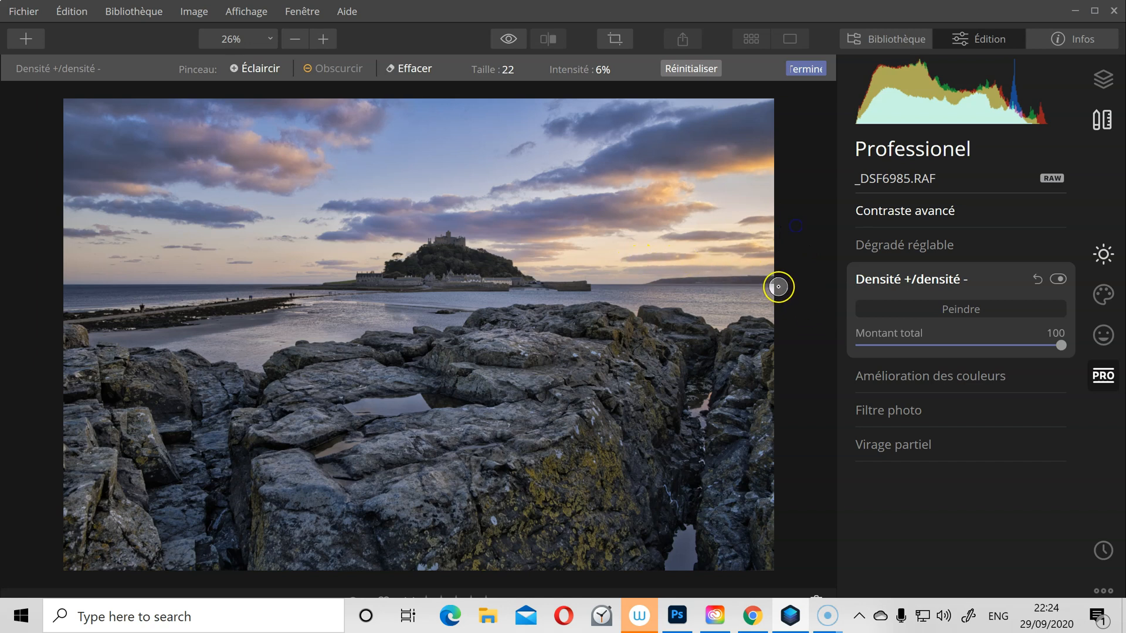
{"action": "left_click_drag", "start_coordinate": [372, 213], "coordinate": [444, 214]}
{"action": "left_click", "coordinate": [801, 405]}
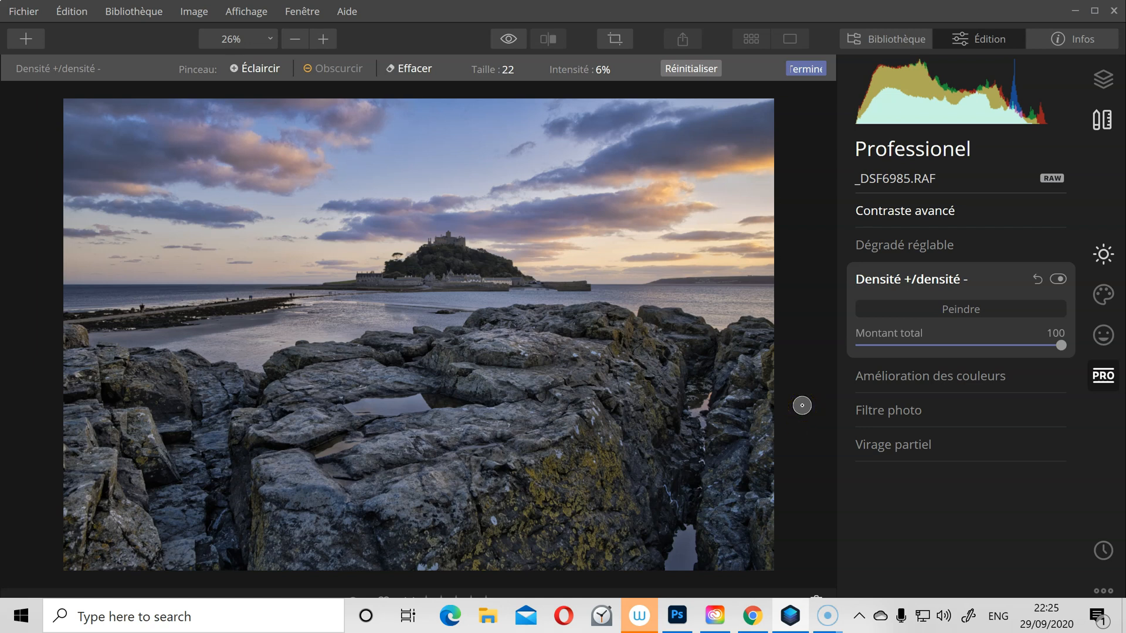
{"action": "left_click", "coordinate": [803, 69]}
{"action": "left_click", "coordinate": [803, 69]}
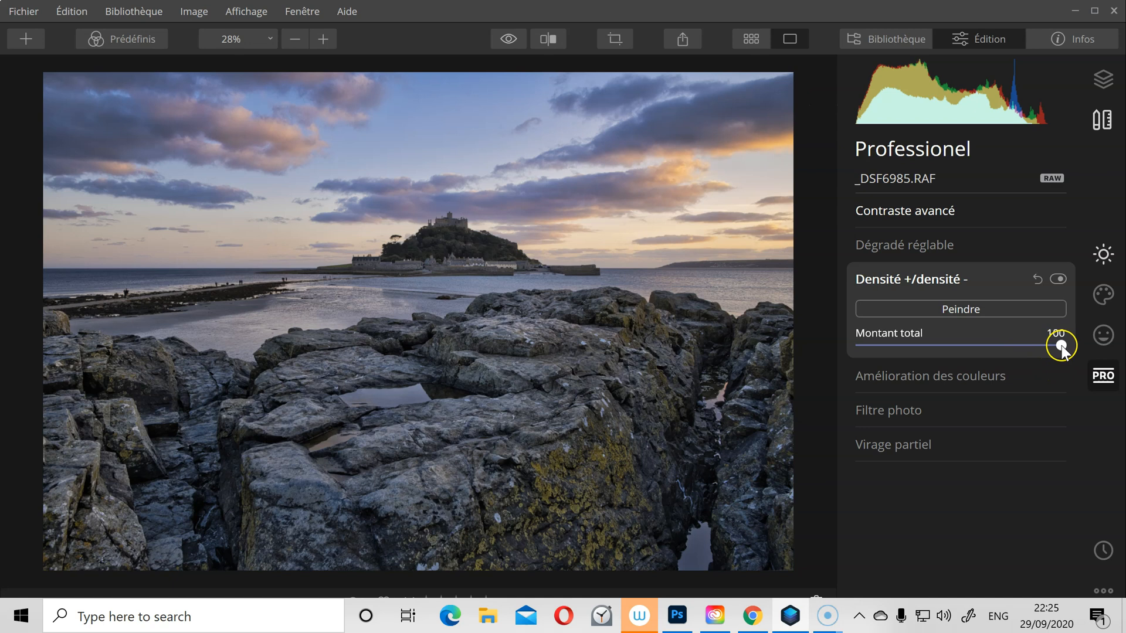
Compare the photo with and without Densité +/densité - by varying Montant total between 0 and 100 and toggling the effect
{"action": "left_click_drag", "start_coordinate": [1061, 346], "coordinate": [822, 341]}
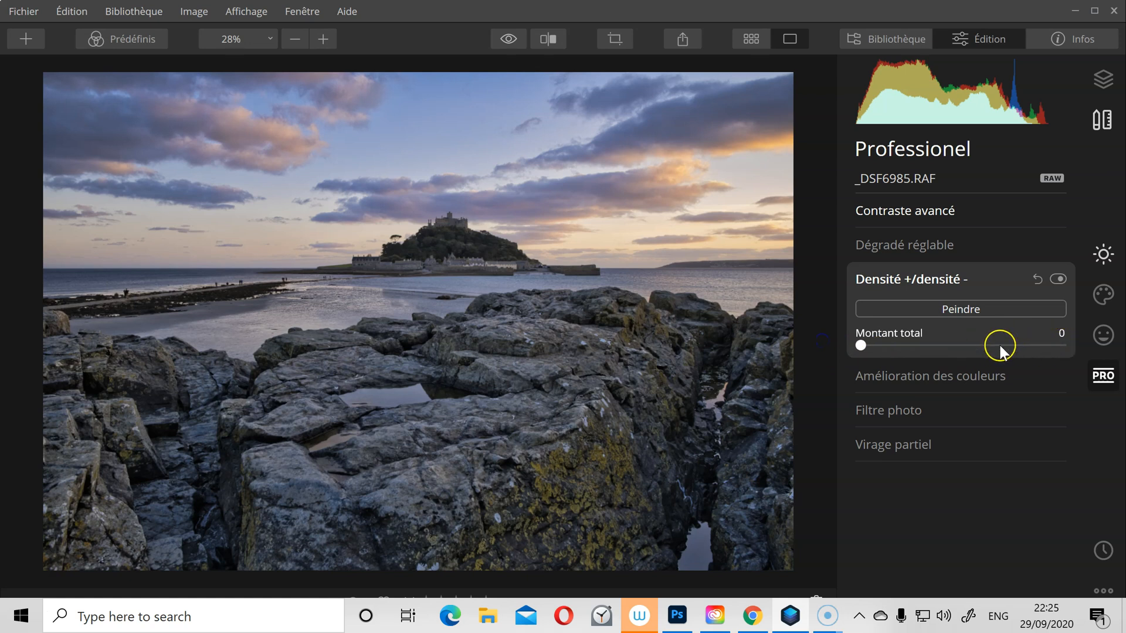
{"action": "left_click_drag", "start_coordinate": [860, 348], "coordinate": [1059, 346]}
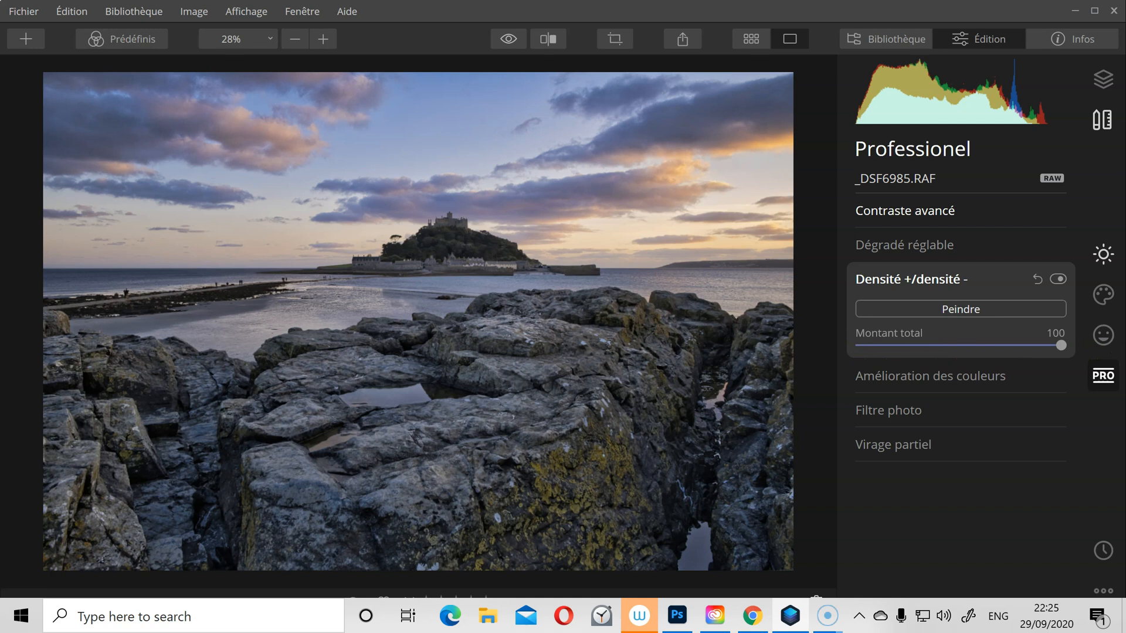
{"action": "left_click", "coordinate": [1058, 279]}
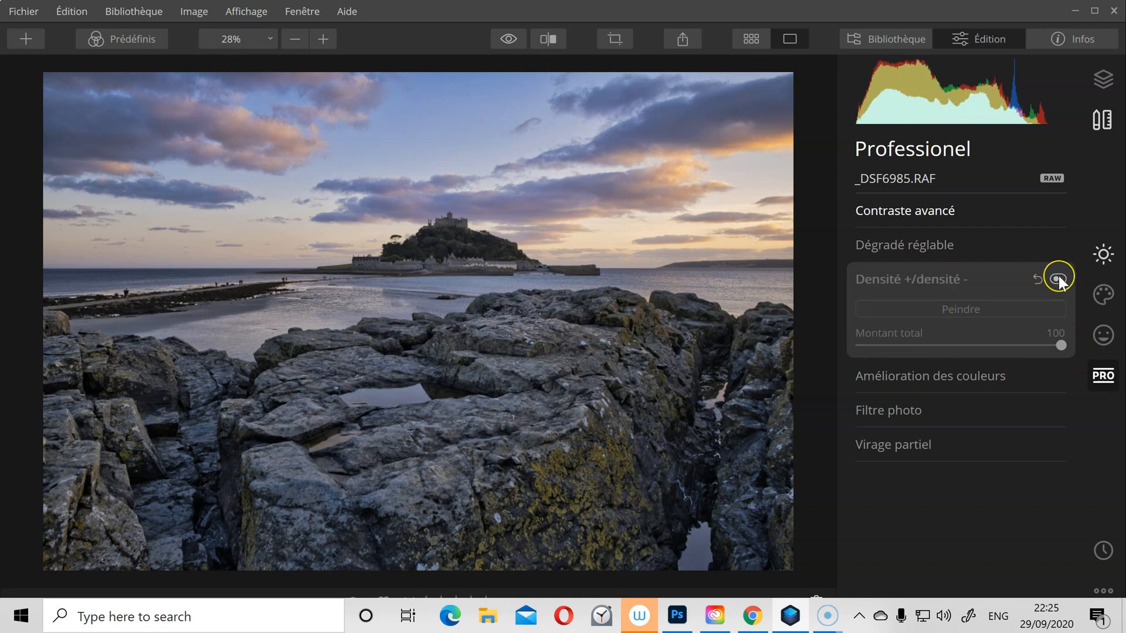
{"action": "left_click", "coordinate": [1058, 280]}
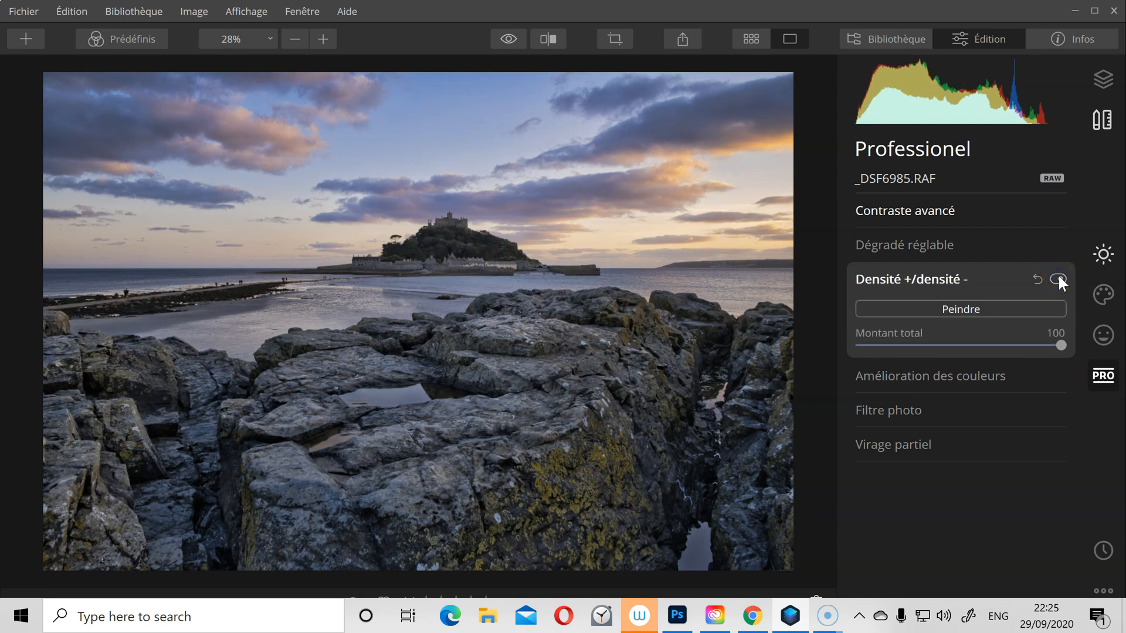
{"action": "left_click", "coordinate": [1059, 279]}
{"action": "left_click", "coordinate": [1059, 279]}
{"action": "left_click", "coordinate": [1058, 279]}
{"action": "left_click", "coordinate": [1058, 279]}
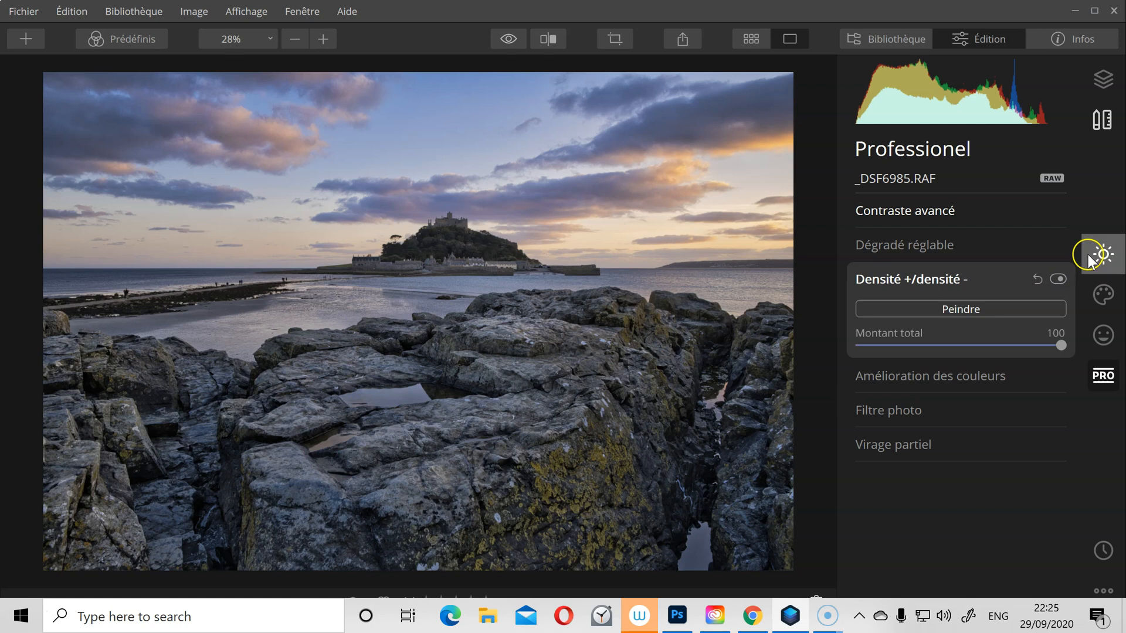
{"action": "left_click", "coordinate": [1059, 279]}
{"action": "left_click", "coordinate": [1059, 279]}
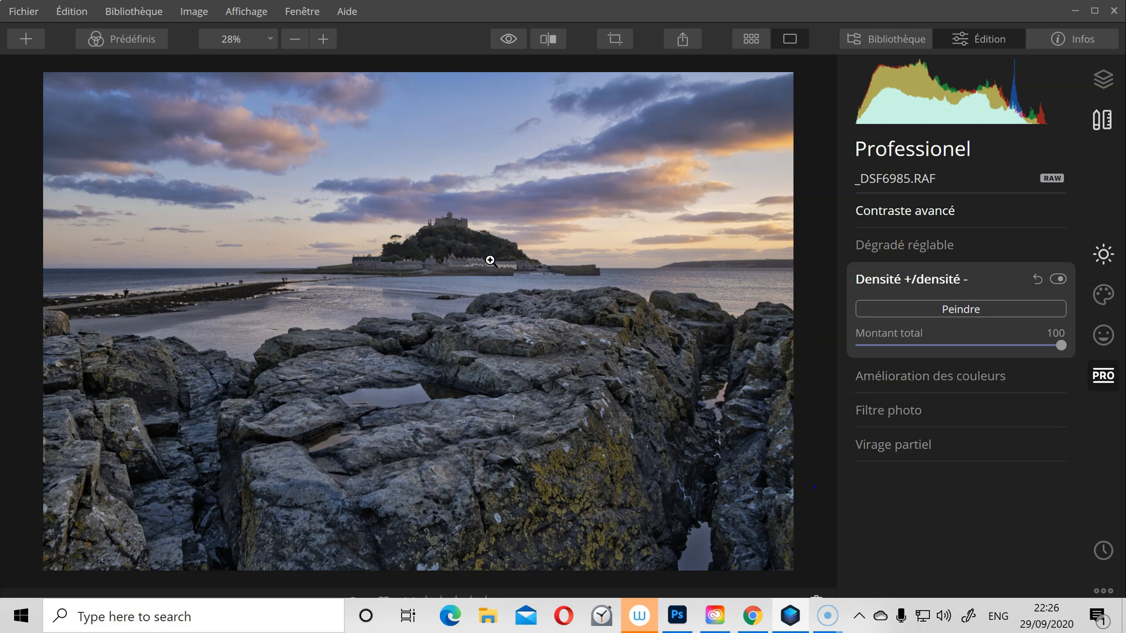
Start a Vignetage effect in Outils de base and choose the island below the castle as its subject
{"action": "left_click", "coordinate": [1110, 256]}
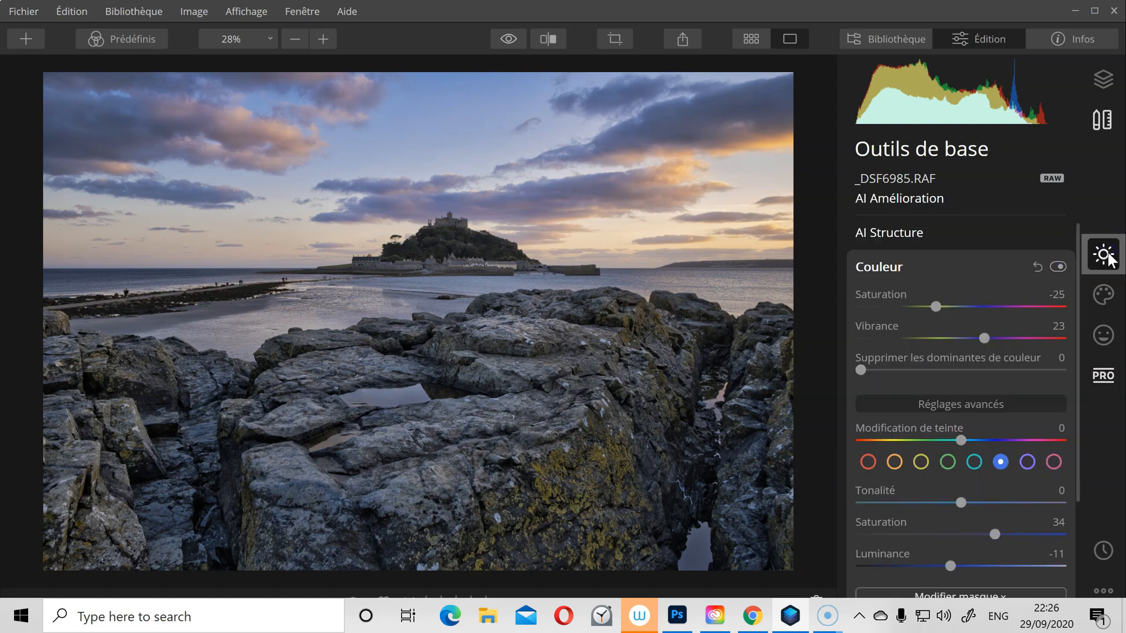
{"action": "left_click", "coordinate": [1103, 79]}
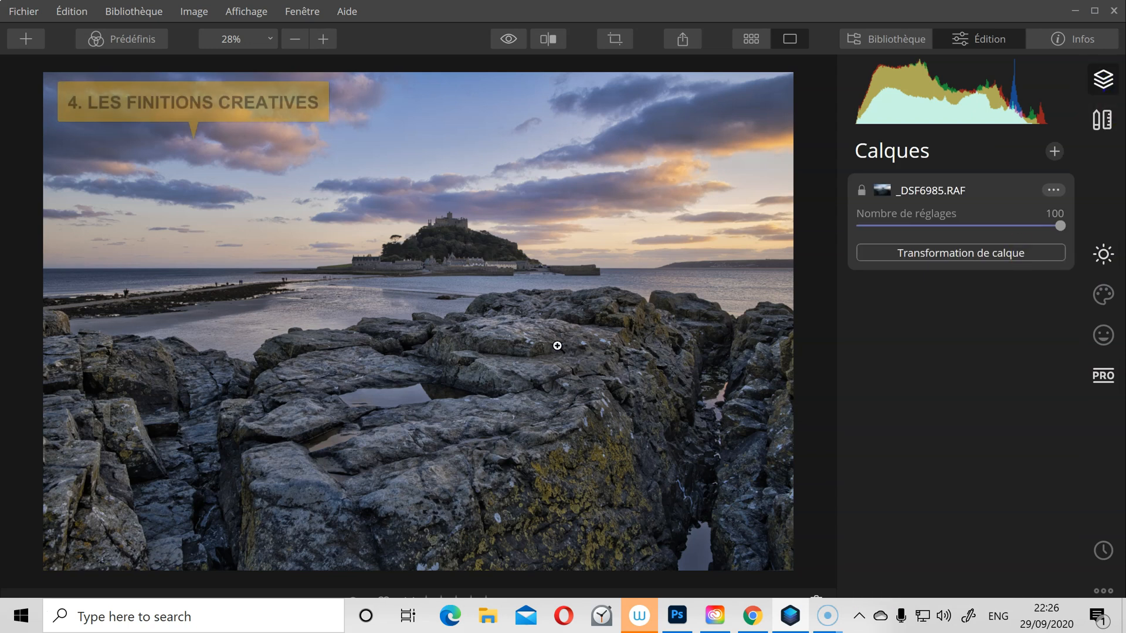
{"action": "left_click", "coordinate": [1103, 254]}
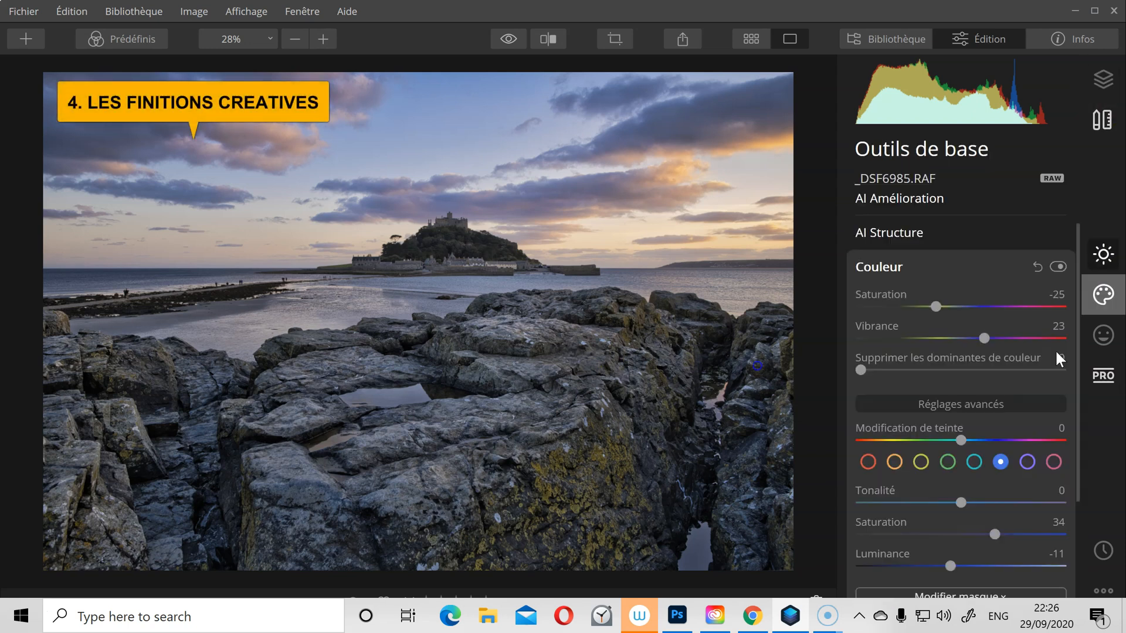
{"action": "left_click", "coordinate": [878, 267]}
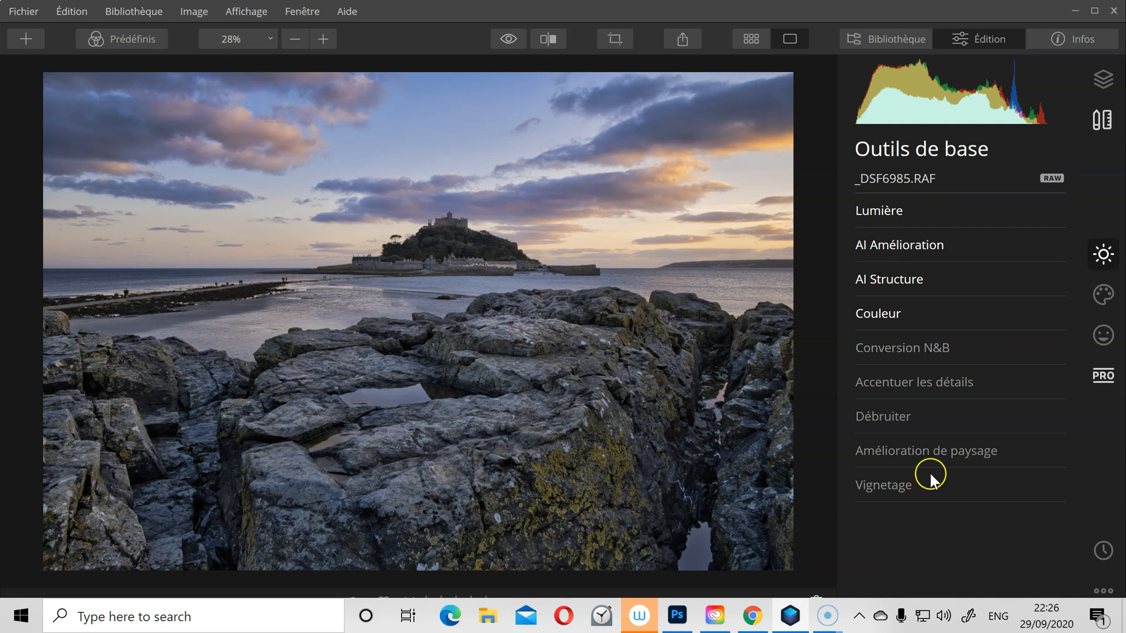
{"action": "left_click", "coordinate": [882, 484]}
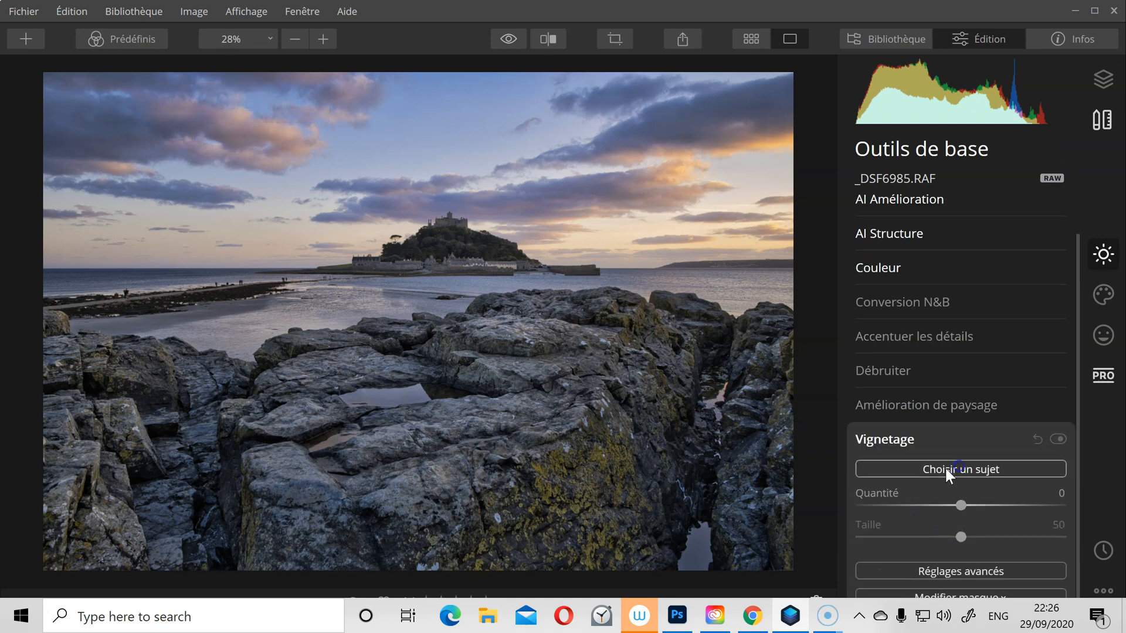
{"action": "left_click", "coordinate": [950, 467]}
{"action": "left_click", "coordinate": [443, 260]}
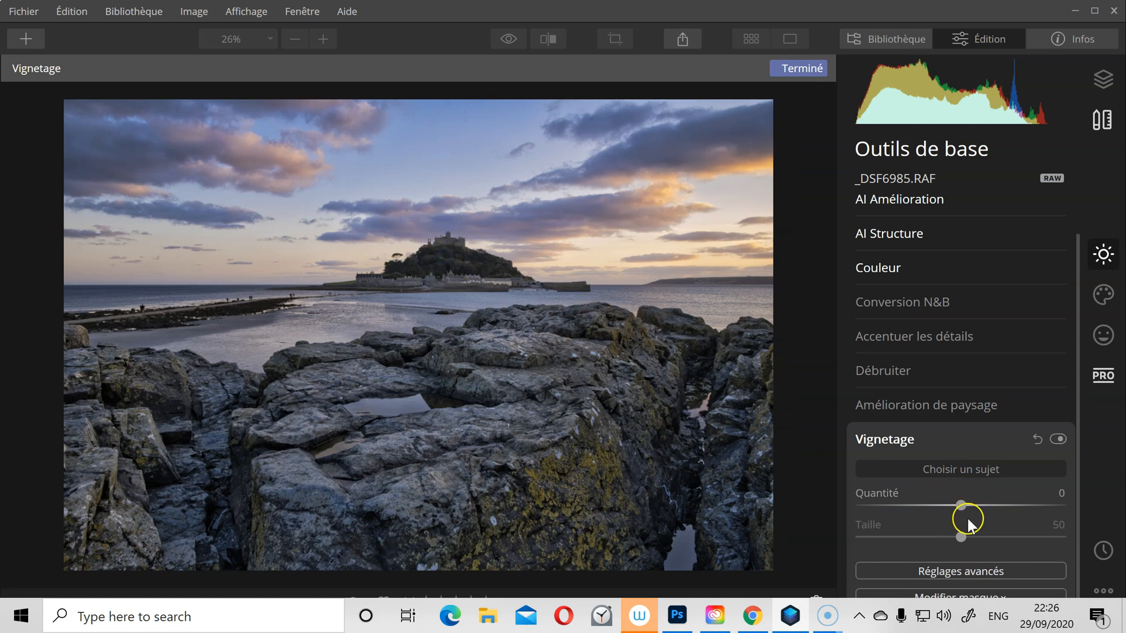
Set the vignette's Quantité to -100 and Taille to 0, with Arrondi at -8 in its advanced settings
{"action": "left_click_drag", "start_coordinate": [964, 506], "coordinate": [721, 496]}
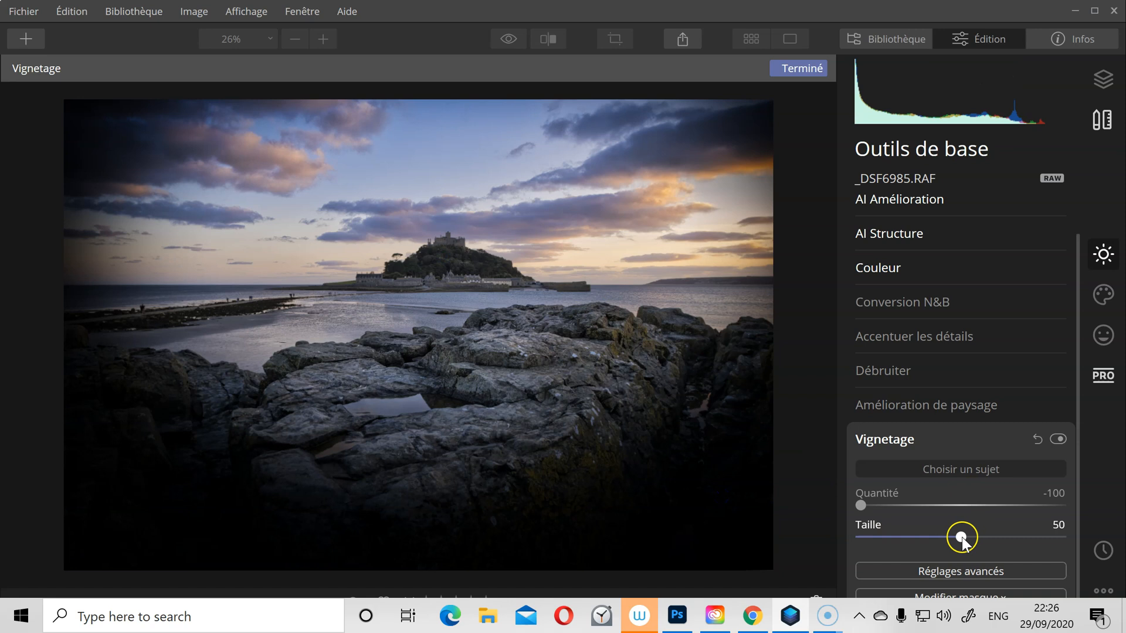
{"action": "left_click_drag", "start_coordinate": [960, 537], "coordinate": [769, 539]}
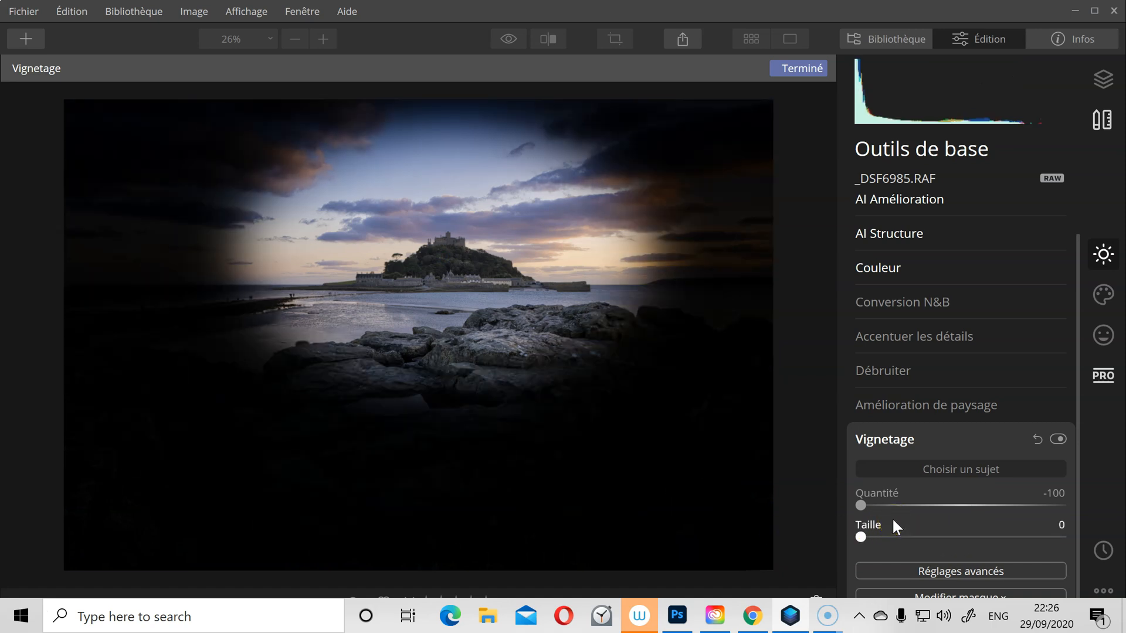
{"action": "scroll", "coordinate": [980, 545], "scroll_direction": "up", "scroll_amount": 1}
{"action": "scroll", "coordinate": [982, 545], "scroll_direction": "down", "scroll_amount": 1}
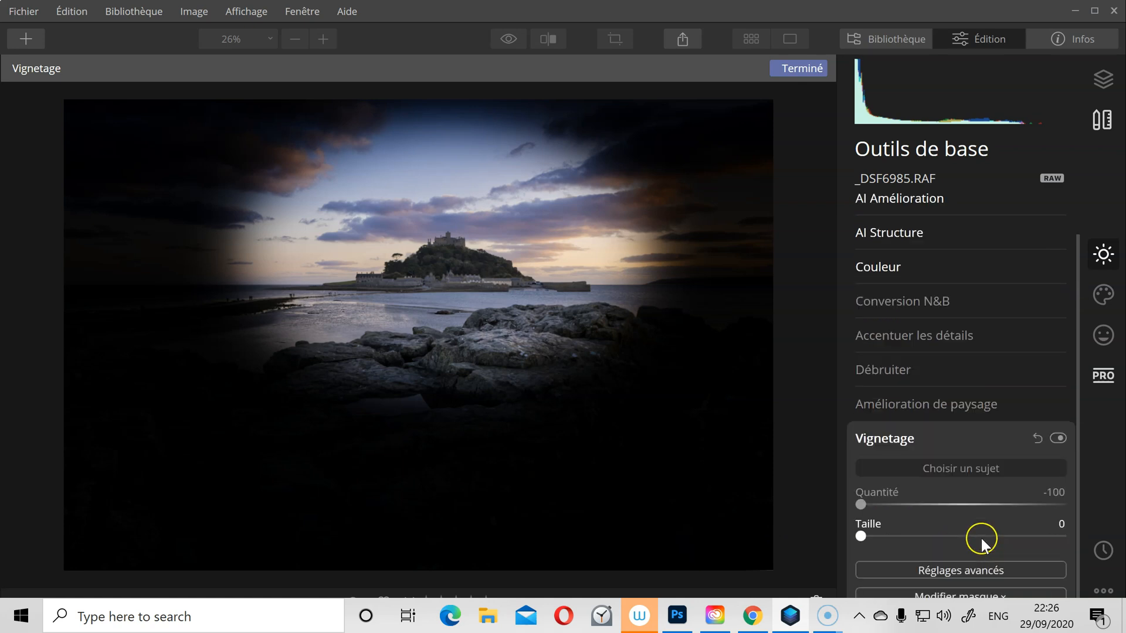
{"action": "left_click", "coordinate": [960, 570]}
{"action": "scroll", "coordinate": [976, 545], "scroll_direction": "down", "scroll_amount": 1}
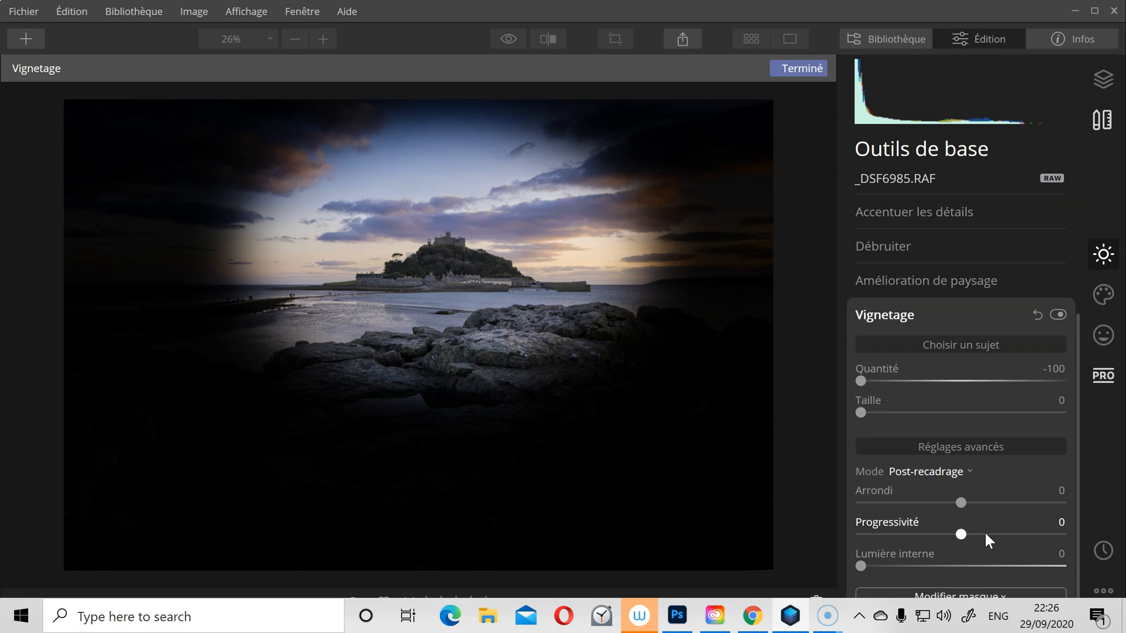
{"action": "mouse_move", "coordinate": [960, 502]}
{"action": "left_mouse_down"}
{"action": "mouse_move", "coordinate": [1018, 496]}
{"action": "mouse_move", "coordinate": [924, 498]}
{"action": "mouse_move", "coordinate": [955, 494]}
{"action": "left_mouse_up"}
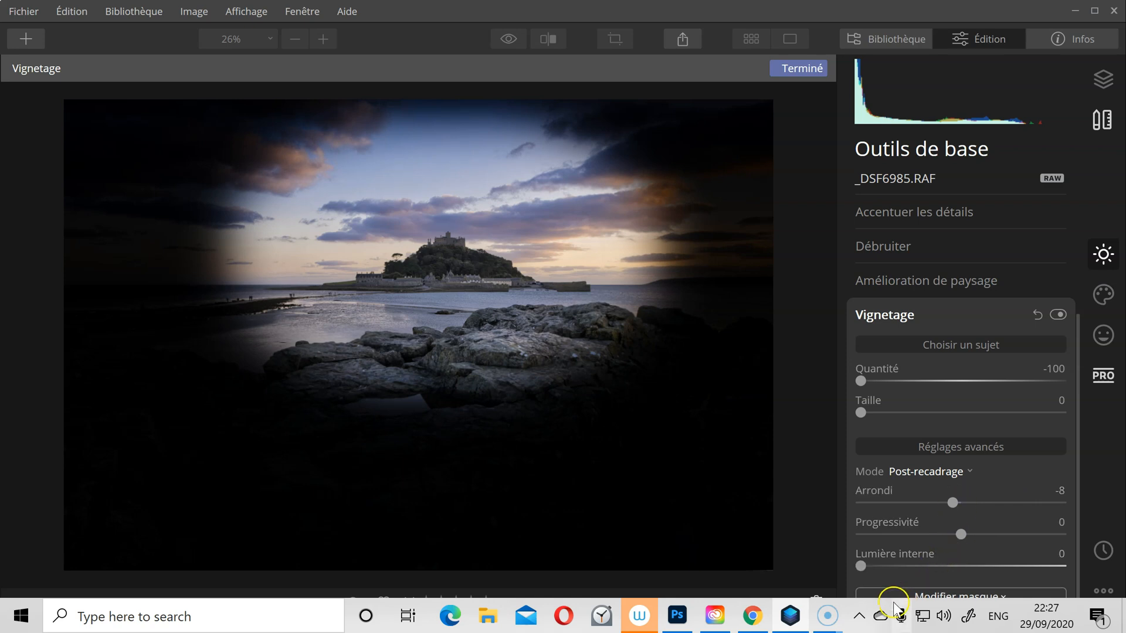
Set the vignette's Lumière interne to 6, Progressivité to 100 and Quantité to -61, and finish editing the vignette
{"action": "left_click_drag", "start_coordinate": [860, 565], "coordinate": [894, 564]}
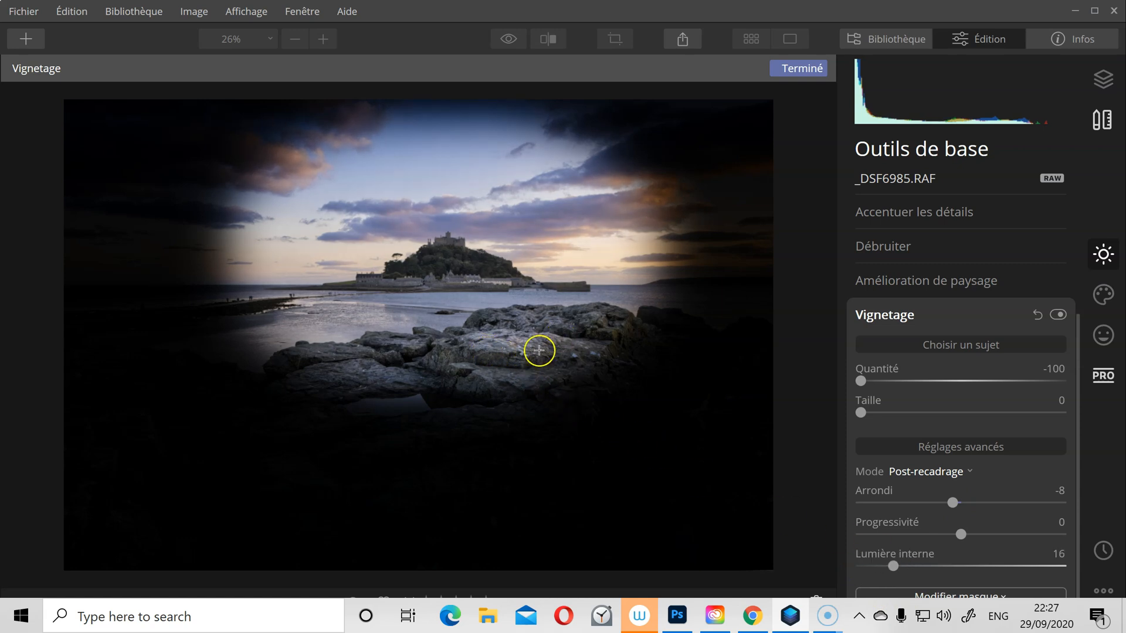
{"action": "mouse_move", "coordinate": [891, 566]}
{"action": "left_mouse_down"}
{"action": "mouse_move", "coordinate": [855, 567]}
{"action": "mouse_move", "coordinate": [871, 569]}
{"action": "left_mouse_up"}
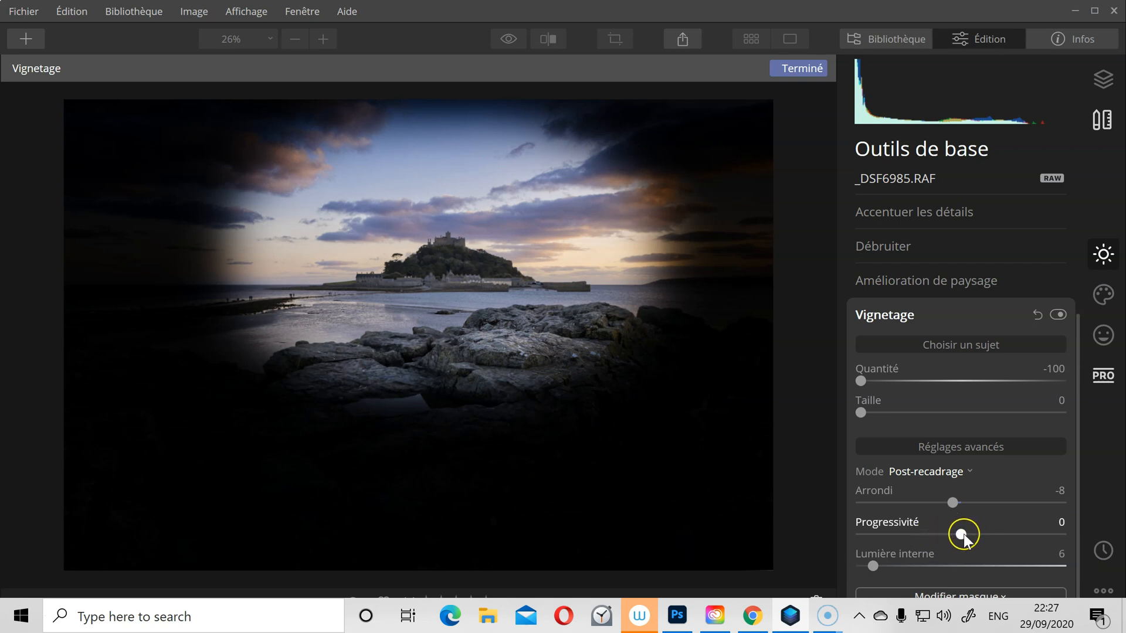
{"action": "left_click_drag", "start_coordinate": [962, 538], "coordinate": [1114, 538]}
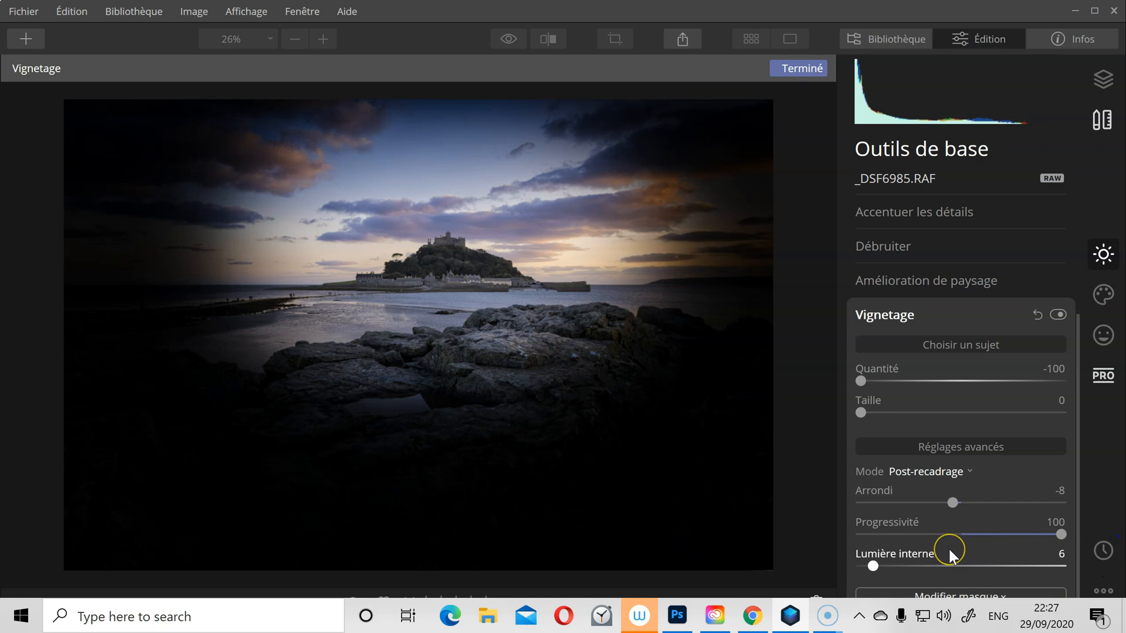
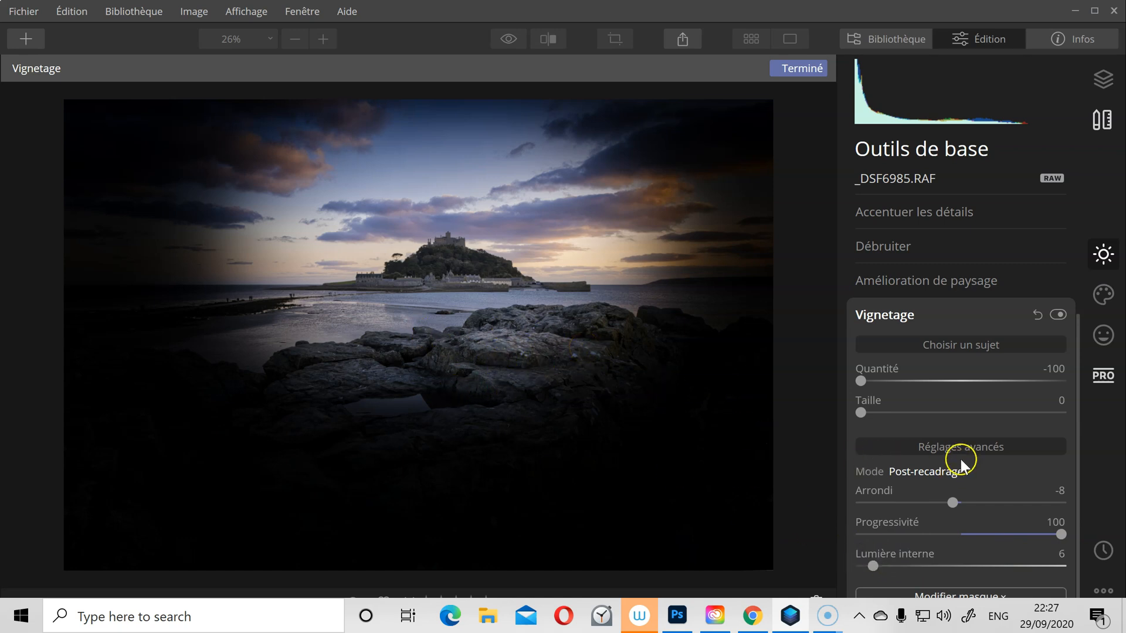
{"action": "left_click_drag", "start_coordinate": [870, 382], "coordinate": [896, 383]}
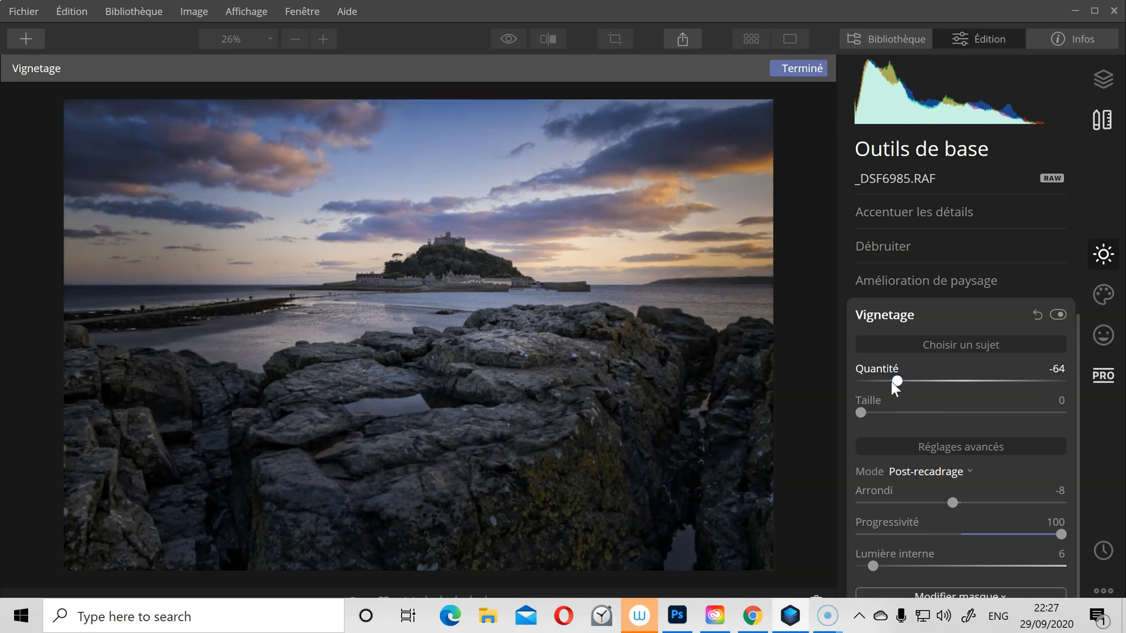
{"action": "left_click_drag", "start_coordinate": [895, 385], "coordinate": [900, 382]}
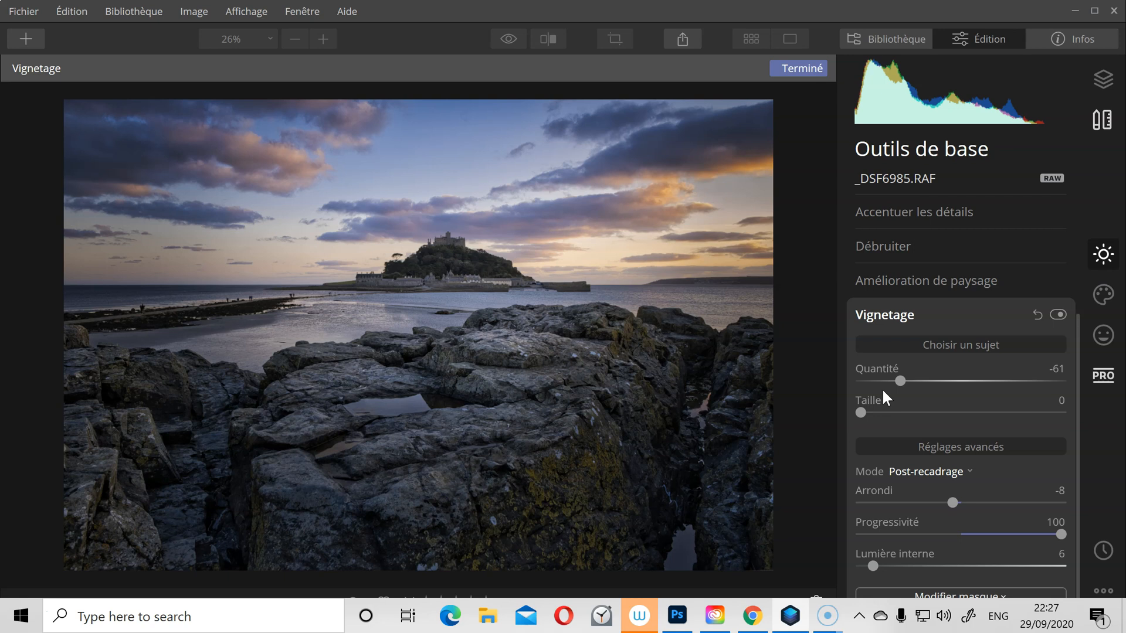
{"action": "left_click", "coordinate": [796, 68]}
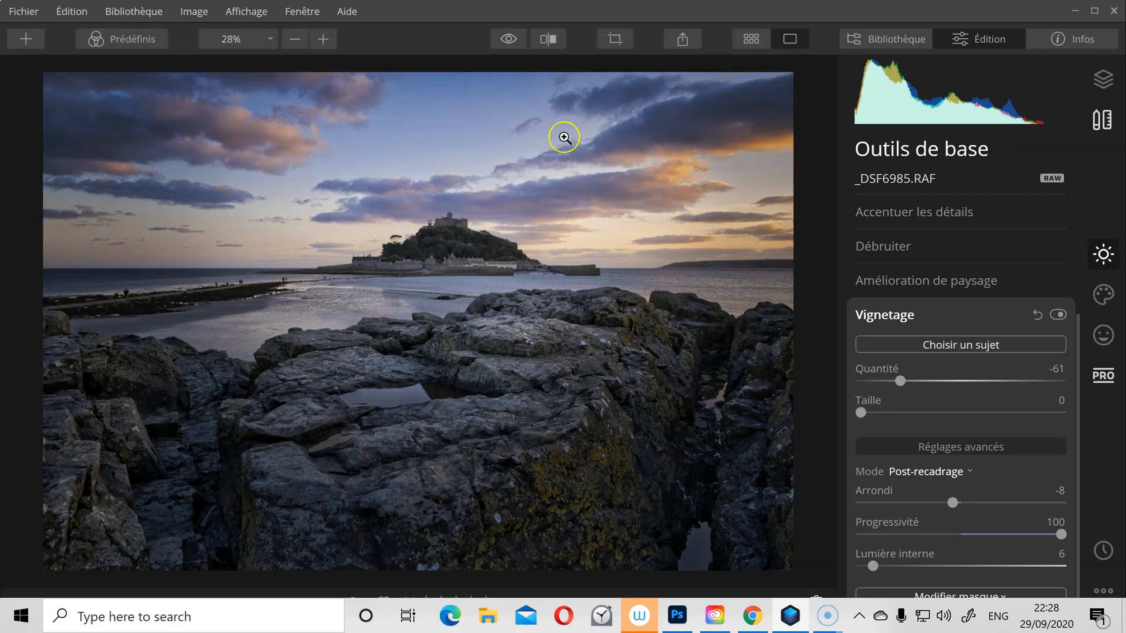
Compare the edited photo with the unedited original several times
{"action": "left_click", "coordinate": [508, 40]}
{"action": "left_click", "coordinate": [508, 40]}
{"action": "left_click", "coordinate": [507, 40]}
{"action": "left_click", "coordinate": [508, 39]}
{"action": "left_click", "coordinate": [507, 40]}
Lower the photo's overall Saturation slightly in the Couleur tool of Outils de base
{"action": "left_click", "coordinate": [1103, 295]}
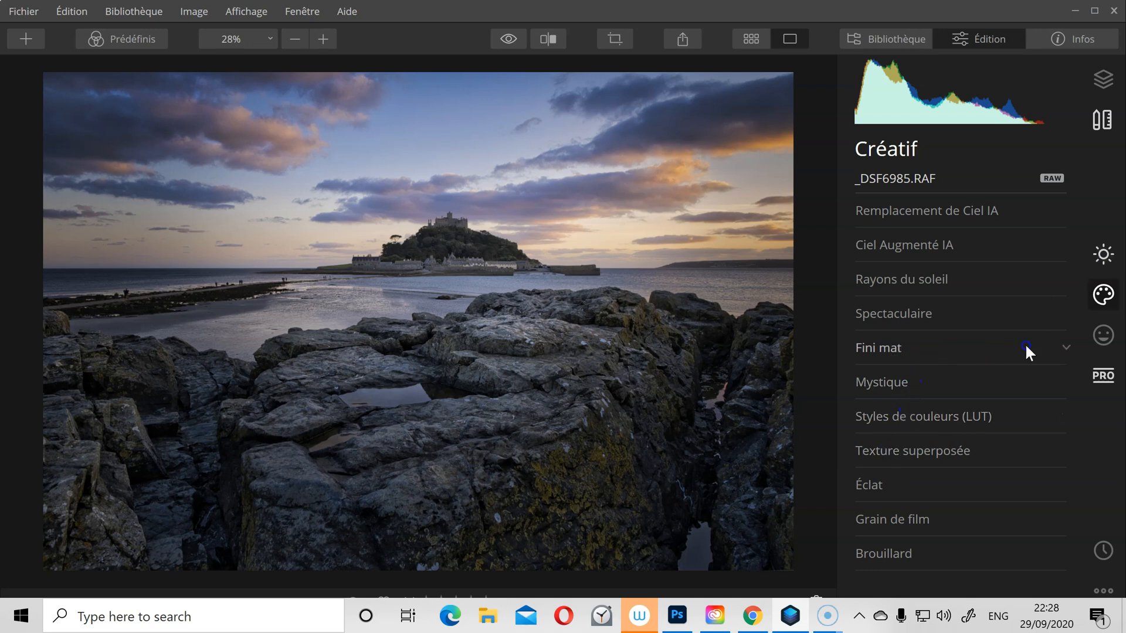
{"action": "left_click", "coordinate": [1103, 254]}
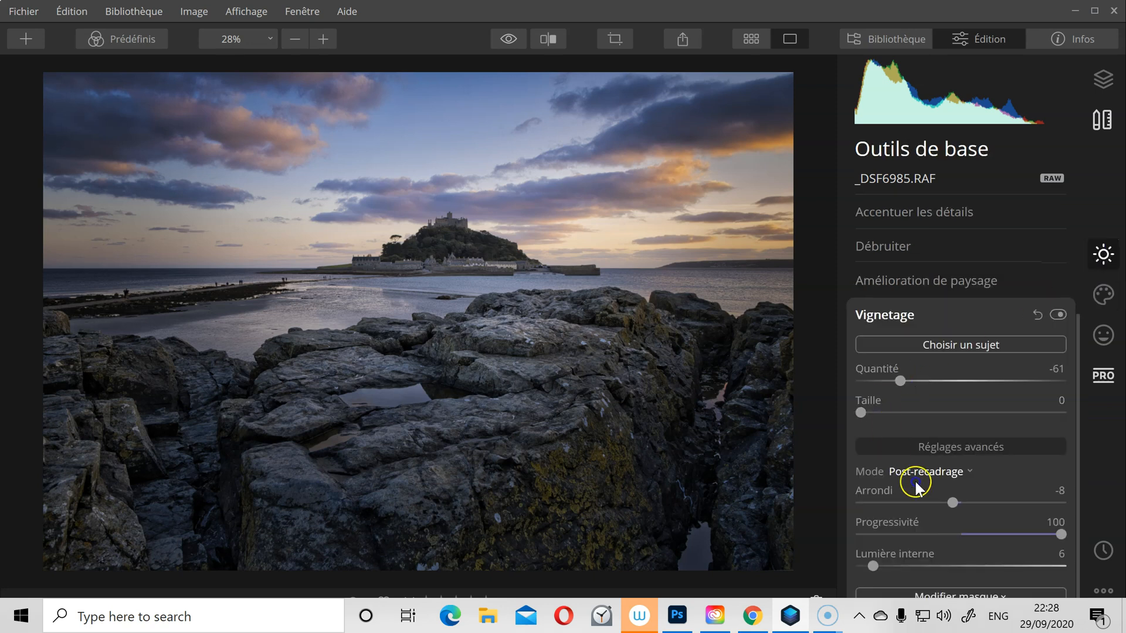
{"action": "scroll", "coordinate": [934, 420], "scroll_direction": "up", "scroll_amount": 2}
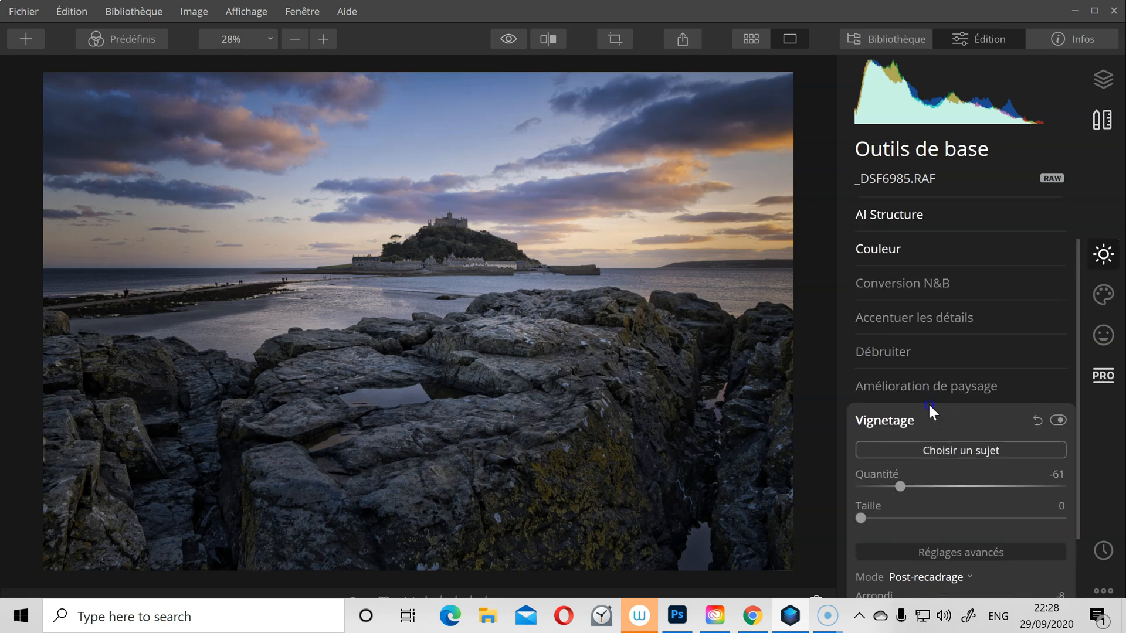
{"action": "left_click", "coordinate": [887, 248]}
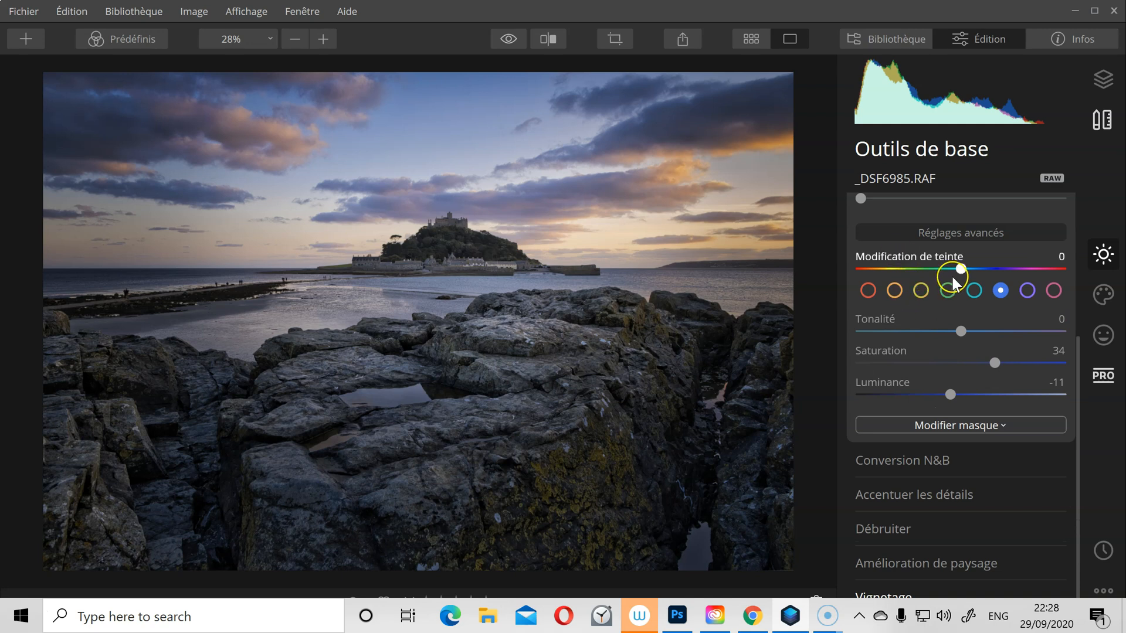
{"action": "scroll", "coordinate": [945, 264], "scroll_direction": "up", "scroll_amount": 3}
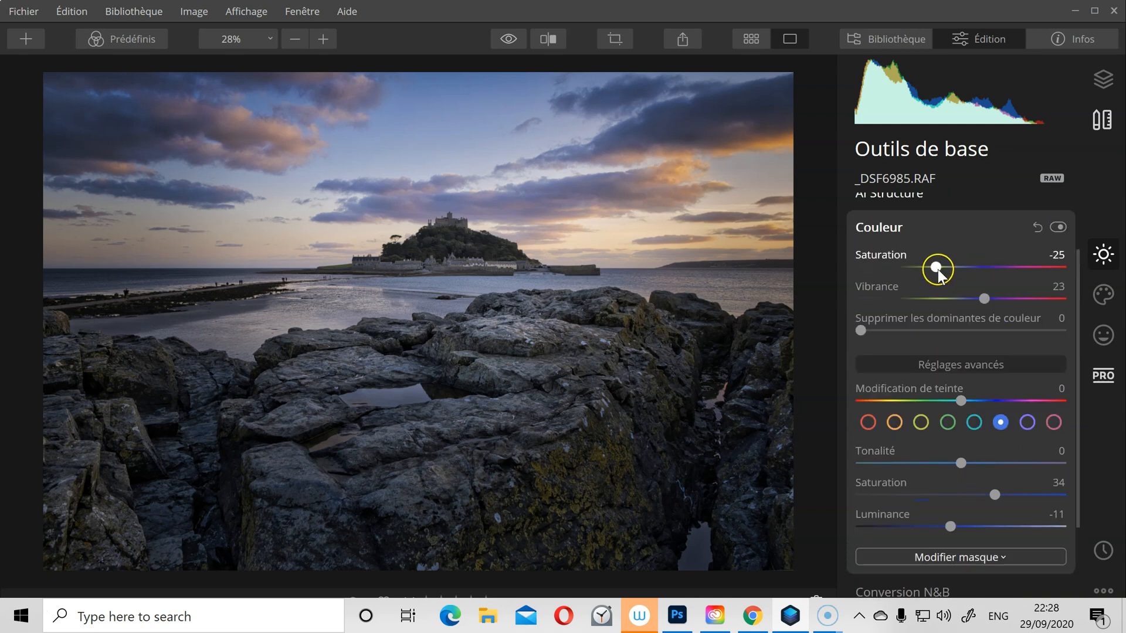
{"action": "mouse_move", "coordinate": [935, 268]}
{"action": "left_mouse_down"}
{"action": "mouse_move", "coordinate": [917, 269]}
{"action": "mouse_move", "coordinate": [931, 268]}
{"action": "left_mouse_up"}
Sharpen the photo with Accentuer les détails, setting Détails fins to 16 and Détails moyens to 17
{"action": "scroll", "coordinate": [1015, 340], "scroll_direction": "down", "scroll_amount": 5}
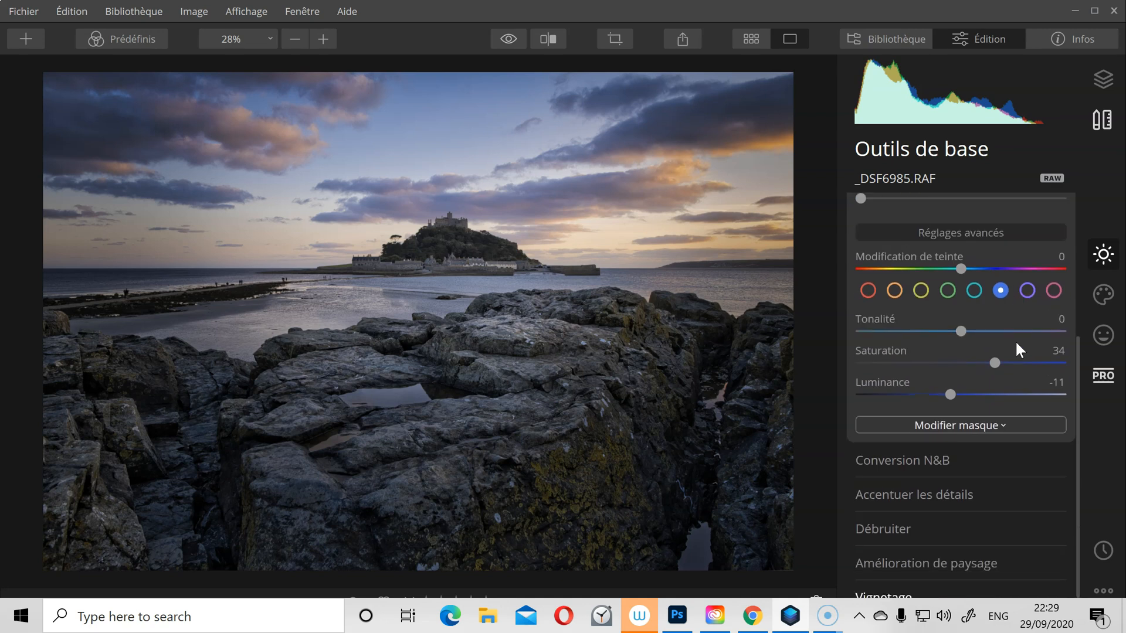
{"action": "left_click", "coordinate": [950, 495]}
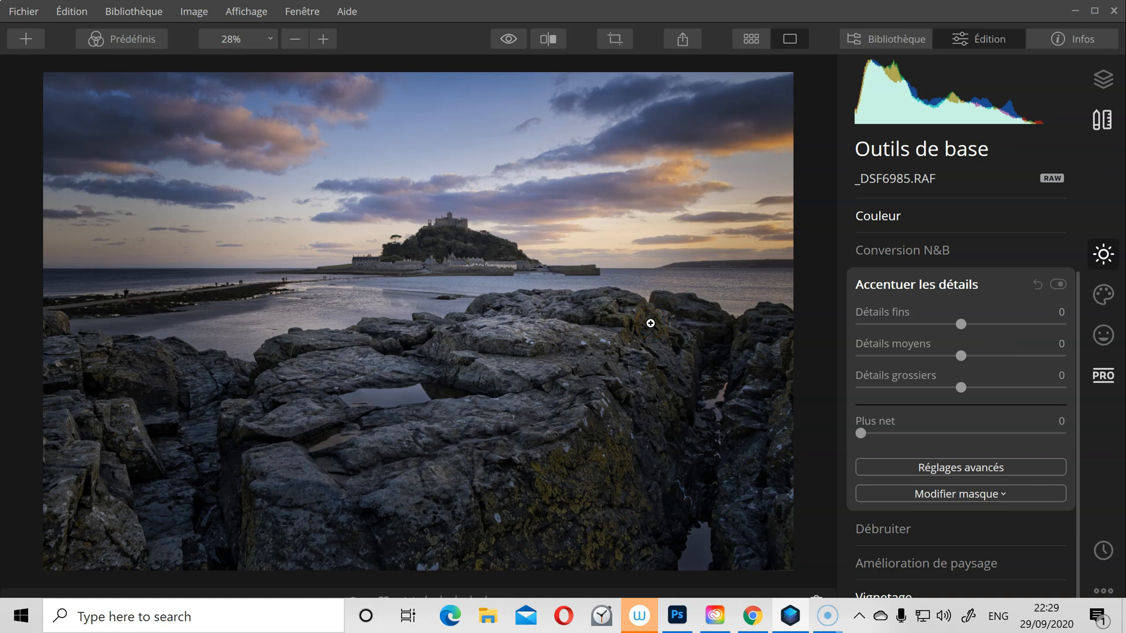
{"action": "left_click", "coordinate": [688, 327]}
{"action": "mouse_move", "coordinate": [689, 327]}
{"action": "left_mouse_down"}
{"action": "mouse_move", "coordinate": [522, 331]}
{"action": "mouse_move", "coordinate": [427, 384]}
{"action": "left_mouse_up"}
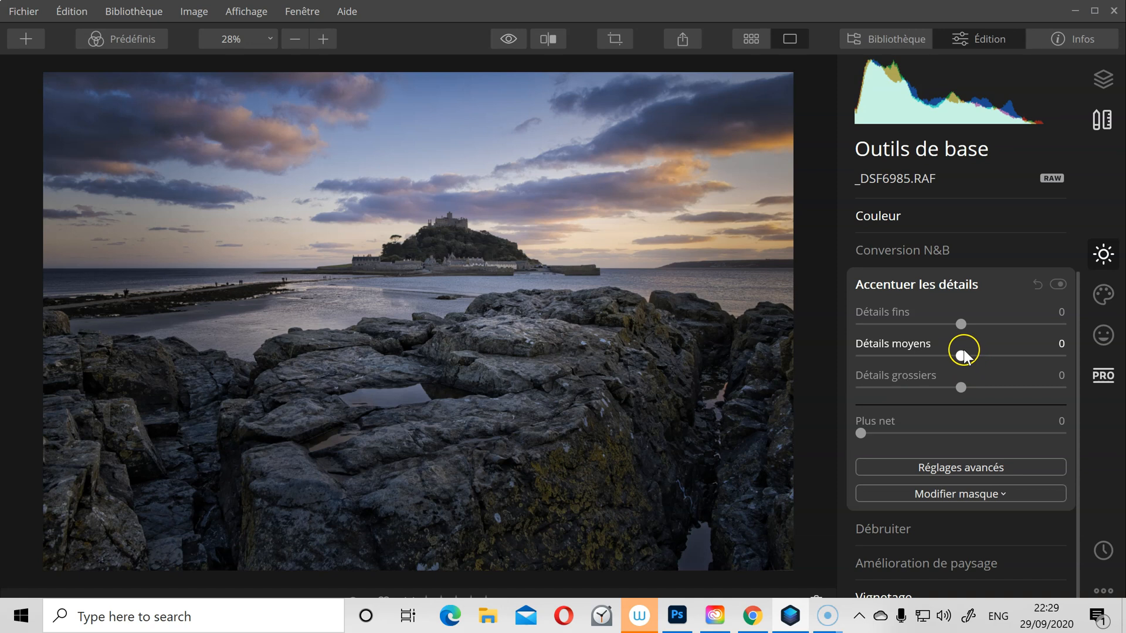
{"action": "left_click_drag", "start_coordinate": [960, 323], "coordinate": [973, 322]}
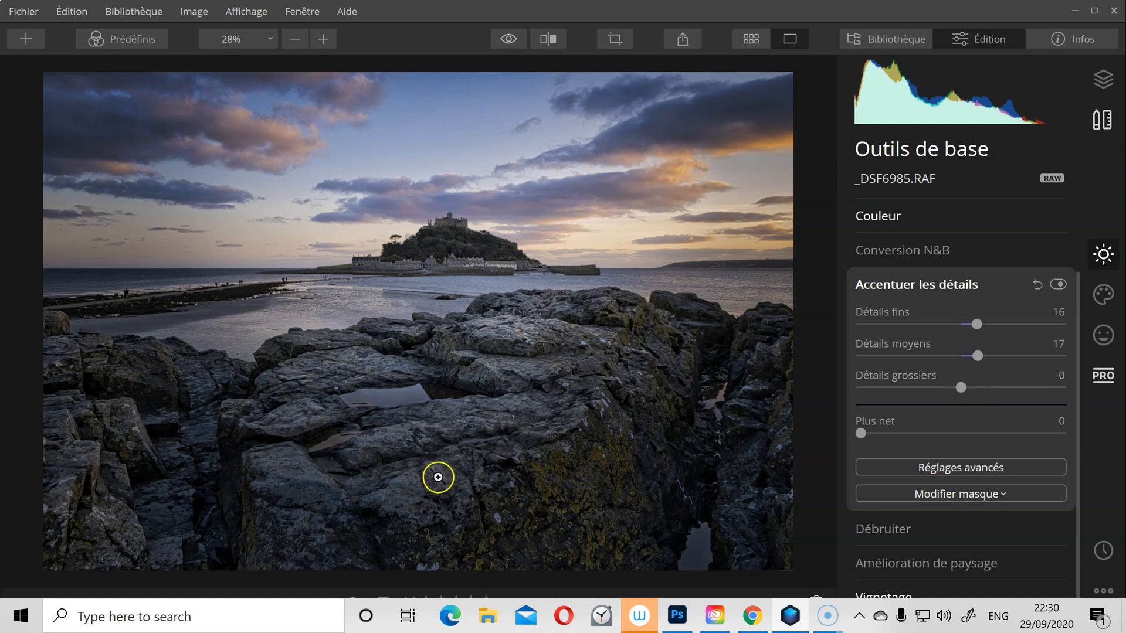
Paint a brush mask for Accentuer les détails over the central foreground rocks with Taille 76 and Opacité 50%
{"action": "left_click", "coordinate": [968, 501]}
{"action": "left_click", "coordinate": [929, 516]}
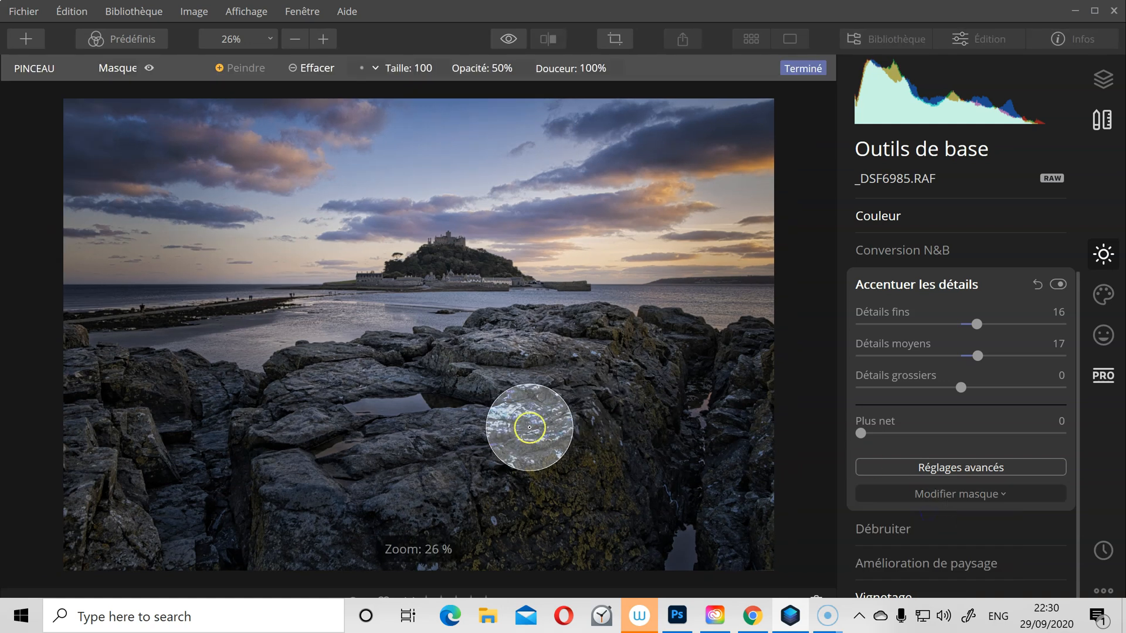
{"action": "scroll", "coordinate": [530, 419], "scroll_direction": "down", "scroll_amount": 3}
{"action": "mouse_move", "coordinate": [603, 423]}
{"action": "left_mouse_down"}
{"action": "mouse_move", "coordinate": [600, 380]}
{"action": "mouse_move", "coordinate": [620, 370]}
{"action": "mouse_move", "coordinate": [389, 502]}
{"action": "mouse_move", "coordinate": [483, 428]}
{"action": "mouse_move", "coordinate": [289, 520]}
{"action": "mouse_move", "coordinate": [563, 527]}
{"action": "mouse_move", "coordinate": [464, 565]}
{"action": "mouse_move", "coordinate": [532, 495]}
{"action": "mouse_move", "coordinate": [547, 349]}
{"action": "mouse_move", "coordinate": [512, 352]}
{"action": "mouse_move", "coordinate": [540, 447]}
{"action": "mouse_move", "coordinate": [465, 546]}
{"action": "mouse_move", "coordinate": [395, 522]}
{"action": "mouse_move", "coordinate": [581, 373]}
{"action": "mouse_move", "coordinate": [533, 460]}
{"action": "mouse_move", "coordinate": [342, 402]}
{"action": "mouse_move", "coordinate": [385, 377]}
{"action": "mouse_move", "coordinate": [322, 420]}
{"action": "mouse_move", "coordinate": [535, 384]}
{"action": "left_mouse_up"}
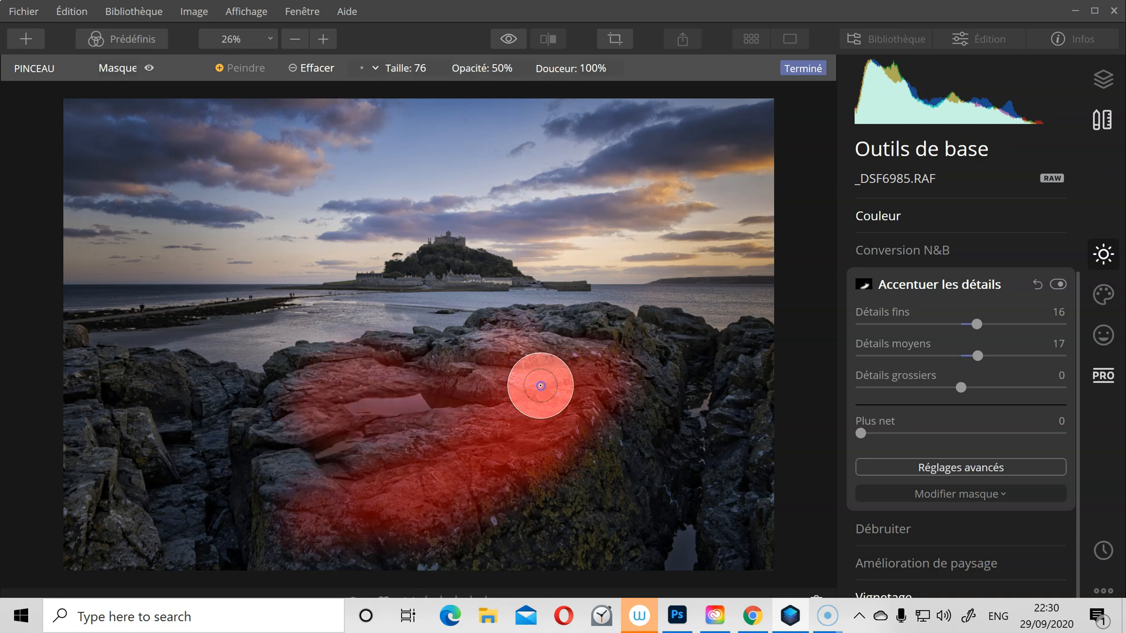
{"action": "mouse_move", "coordinate": [337, 458]}
{"action": "left_mouse_down"}
{"action": "mouse_move", "coordinate": [312, 467]}
{"action": "mouse_move", "coordinate": [339, 520]}
{"action": "mouse_move", "coordinate": [395, 522]}
{"action": "mouse_move", "coordinate": [76, 432]}
{"action": "mouse_move", "coordinate": [104, 404]}
{"action": "mouse_move", "coordinate": [188, 444]}
{"action": "mouse_move", "coordinate": [276, 518]}
{"action": "mouse_move", "coordinate": [359, 500]}
{"action": "left_mouse_up"}
{"action": "mouse_move", "coordinate": [602, 410]}
{"action": "left_mouse_down"}
{"action": "mouse_move", "coordinate": [425, 522]}
{"action": "mouse_move", "coordinate": [628, 359]}
{"action": "mouse_move", "coordinate": [620, 530]}
{"action": "mouse_move", "coordinate": [615, 382]}
{"action": "mouse_move", "coordinate": [596, 346]}
{"action": "mouse_move", "coordinate": [304, 485]}
{"action": "mouse_move", "coordinate": [620, 326]}
{"action": "mouse_move", "coordinate": [475, 366]}
{"action": "mouse_move", "coordinate": [275, 391]}
{"action": "mouse_move", "coordinate": [613, 341]}
{"action": "left_mouse_up"}
{"action": "mouse_move", "coordinate": [430, 373]}
{"action": "left_mouse_down"}
{"action": "mouse_move", "coordinate": [319, 414]}
{"action": "mouse_move", "coordinate": [551, 367]}
{"action": "left_mouse_up"}
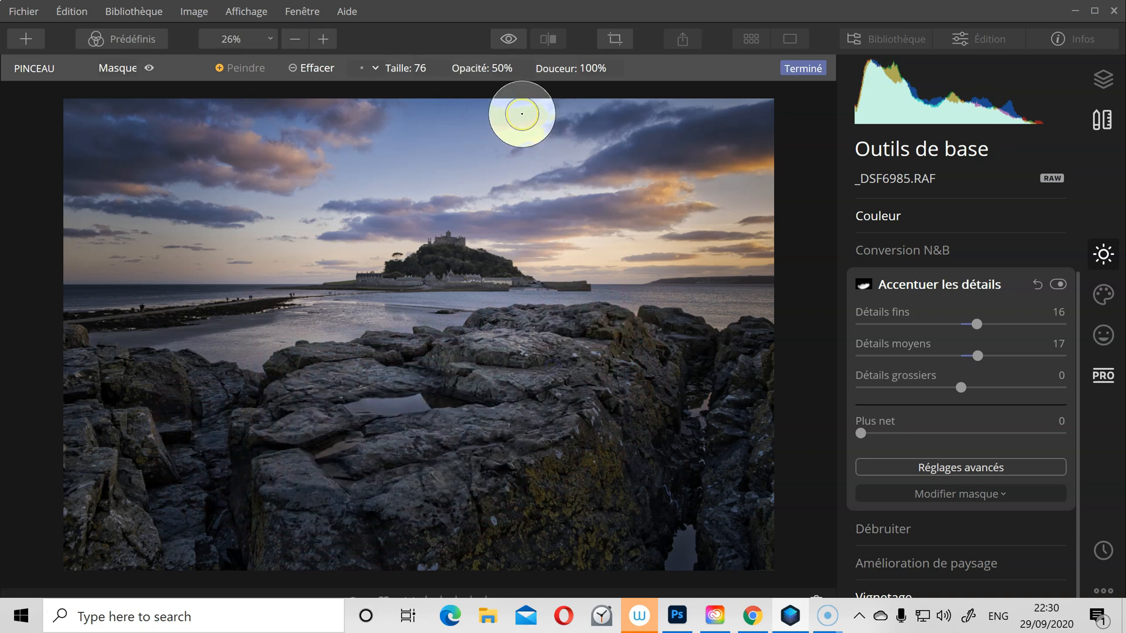
Raise the mask brush's Opacité to 100% and paint over the rest of the foreground rocks
{"action": "left_click", "coordinate": [512, 76]}
{"action": "left_click_drag", "start_coordinate": [515, 112], "coordinate": [616, 144]}
{"action": "mouse_move", "coordinate": [533, 359]}
{"action": "left_mouse_down"}
{"action": "mouse_move", "coordinate": [345, 480]}
{"action": "mouse_move", "coordinate": [394, 457]}
{"action": "mouse_move", "coordinate": [261, 485]}
{"action": "left_mouse_up"}
{"action": "left_click_drag", "start_coordinate": [507, 398], "coordinate": [284, 460]}
{"action": "left_click_drag", "start_coordinate": [216, 470], "coordinate": [282, 464]}
{"action": "left_click_drag", "start_coordinate": [526, 384], "coordinate": [546, 361]}
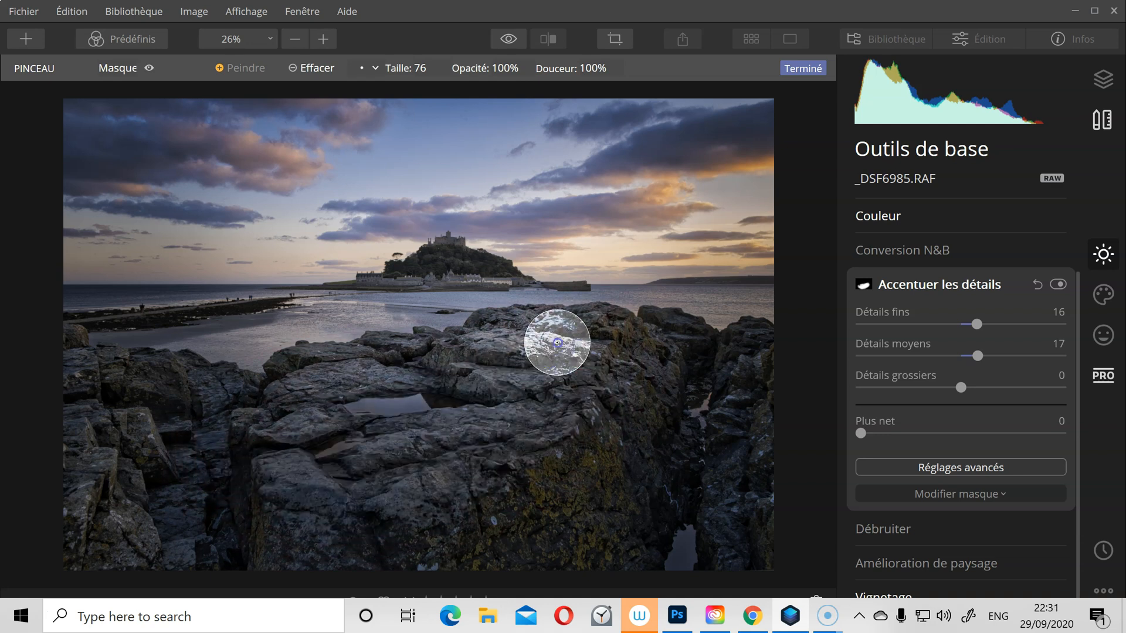
{"action": "mouse_move", "coordinate": [347, 510]}
{"action": "left_mouse_down"}
{"action": "mouse_move", "coordinate": [290, 509]}
{"action": "mouse_move", "coordinate": [313, 500]}
{"action": "left_mouse_up"}
{"action": "mouse_move", "coordinate": [568, 354]}
{"action": "left_mouse_down"}
{"action": "mouse_move", "coordinate": [551, 338]}
{"action": "mouse_move", "coordinate": [296, 391]}
{"action": "left_mouse_up"}
{"action": "mouse_move", "coordinate": [279, 455]}
{"action": "left_mouse_down"}
{"action": "mouse_move", "coordinate": [447, 443]}
{"action": "mouse_move", "coordinate": [621, 341]}
{"action": "mouse_move", "coordinate": [626, 369]}
{"action": "mouse_move", "coordinate": [594, 448]}
{"action": "mouse_move", "coordinate": [461, 521]}
{"action": "mouse_move", "coordinate": [372, 544]}
{"action": "mouse_move", "coordinate": [630, 442]}
{"action": "mouse_move", "coordinate": [680, 369]}
{"action": "mouse_move", "coordinate": [612, 498]}
{"action": "mouse_move", "coordinate": [447, 589]}
{"action": "mouse_move", "coordinate": [554, 537]}
{"action": "mouse_move", "coordinate": [695, 405]}
{"action": "mouse_move", "coordinate": [585, 578]}
{"action": "mouse_move", "coordinate": [707, 412]}
{"action": "mouse_move", "coordinate": [716, 370]}
{"action": "mouse_move", "coordinate": [674, 353]}
{"action": "mouse_move", "coordinate": [714, 384]}
{"action": "mouse_move", "coordinate": [710, 509]}
{"action": "mouse_move", "coordinate": [749, 574]}
{"action": "mouse_move", "coordinate": [723, 448]}
{"action": "mouse_move", "coordinate": [693, 556]}
{"action": "mouse_move", "coordinate": [744, 421]}
{"action": "mouse_move", "coordinate": [716, 601]}
{"action": "mouse_move", "coordinate": [239, 559]}
{"action": "mouse_move", "coordinate": [300, 557]}
{"action": "mouse_move", "coordinate": [95, 523]}
{"action": "mouse_move", "coordinate": [43, 443]}
{"action": "mouse_move", "coordinate": [236, 518]}
{"action": "mouse_move", "coordinate": [198, 510]}
{"action": "mouse_move", "coordinate": [100, 452]}
{"action": "mouse_move", "coordinate": [80, 558]}
{"action": "mouse_move", "coordinate": [111, 555]}
{"action": "mouse_move", "coordinate": [96, 565]}
{"action": "mouse_move", "coordinate": [120, 466]}
{"action": "mouse_move", "coordinate": [91, 428]}
{"action": "mouse_move", "coordinate": [185, 439]}
{"action": "mouse_move", "coordinate": [76, 399]}
{"action": "mouse_move", "coordinate": [264, 428]}
{"action": "mouse_move", "coordinate": [84, 390]}
{"action": "mouse_move", "coordinate": [480, 460]}
{"action": "left_mouse_up"}
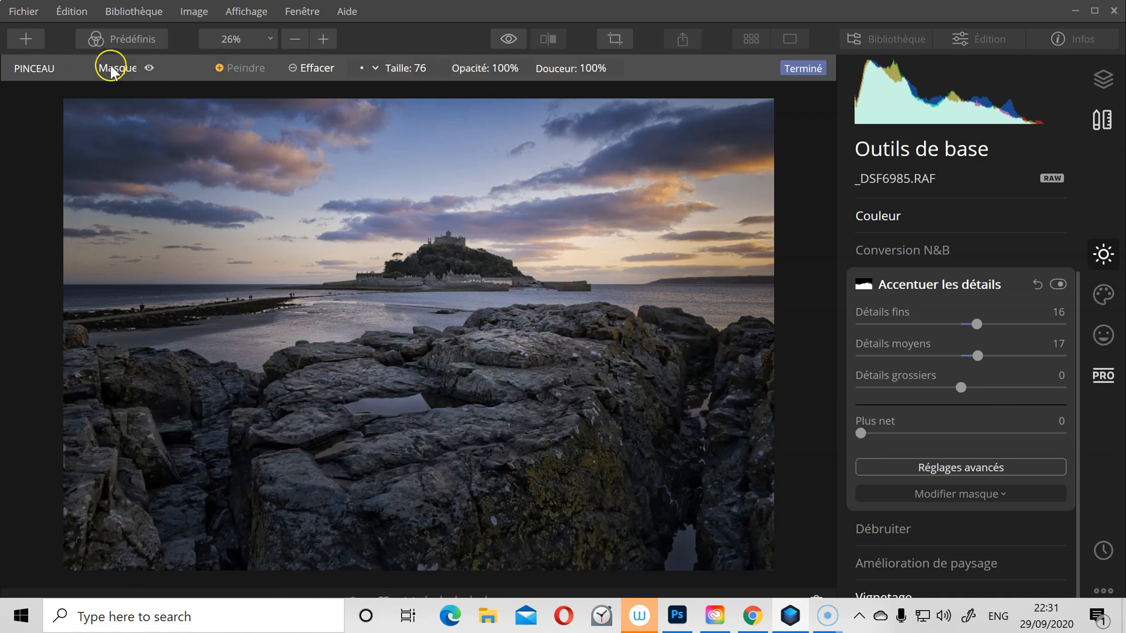
Display the detail mask, soften its edges with Progressivité 92, and hide the mask overlay
{"action": "left_click", "coordinate": [150, 68]}
{"action": "left_click", "coordinate": [127, 68]}
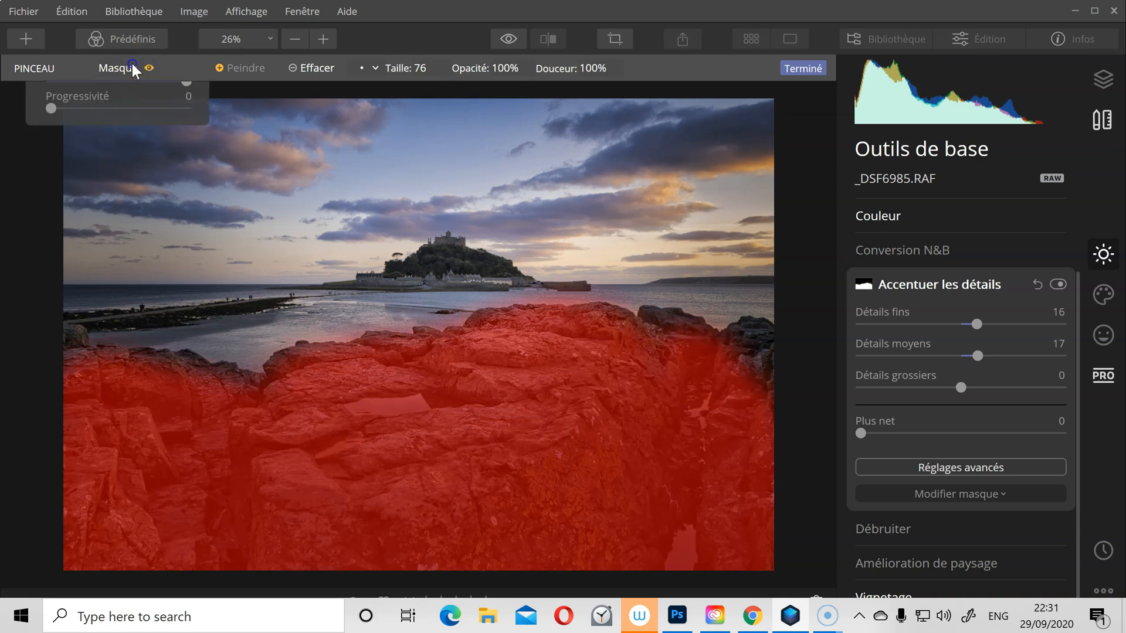
{"action": "left_click_drag", "start_coordinate": [145, 293], "coordinate": [176, 287]}
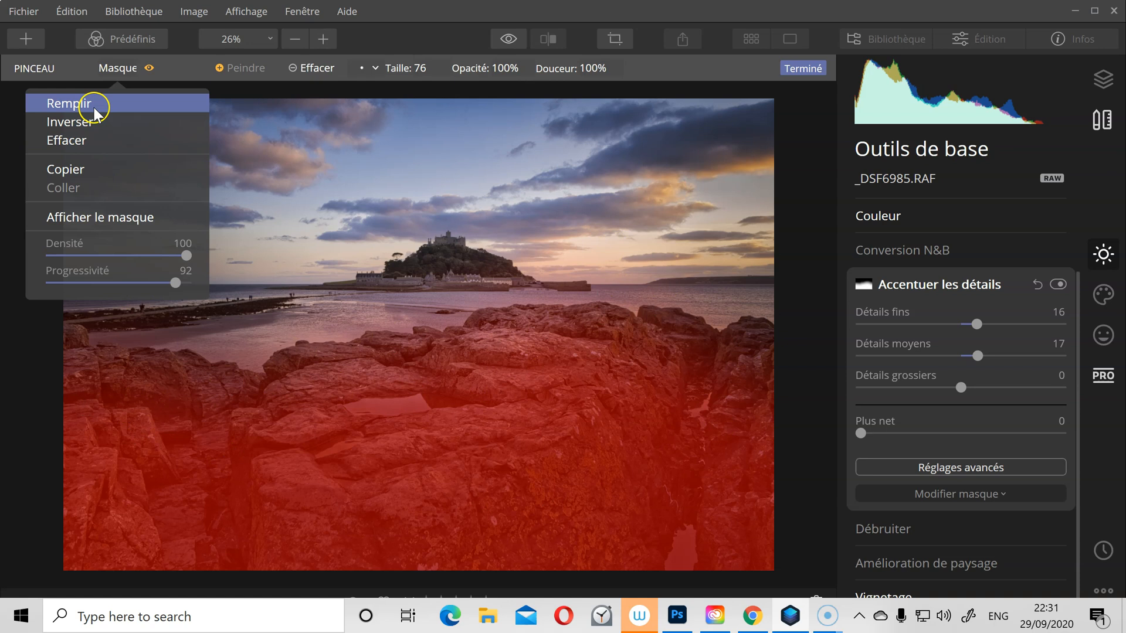
{"action": "left_click", "coordinate": [114, 66]}
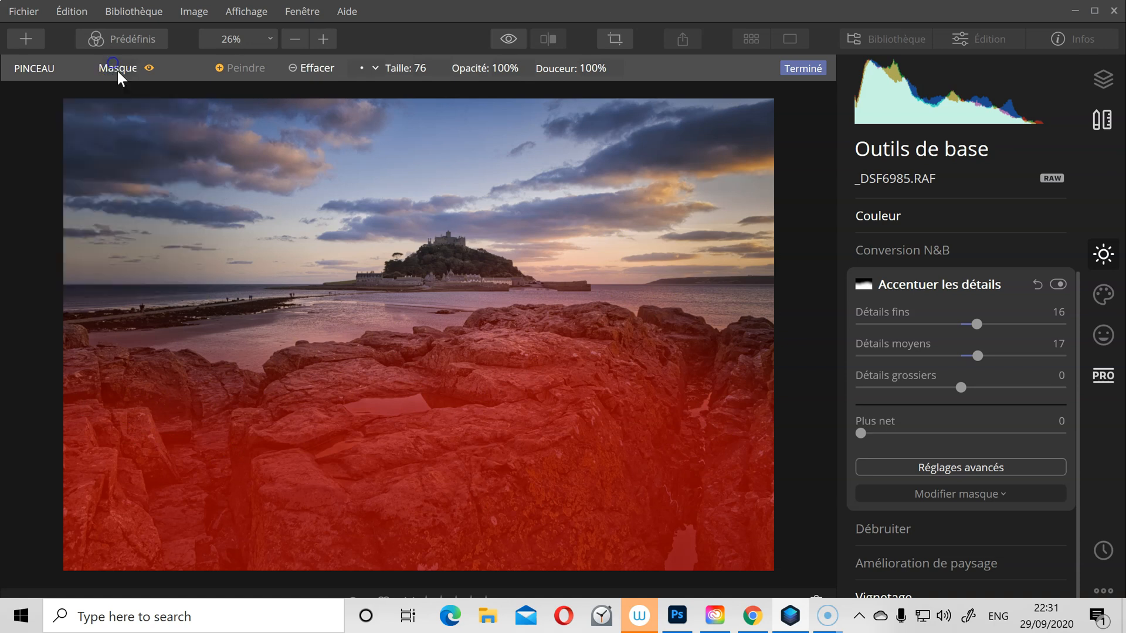
{"action": "left_click", "coordinate": [150, 68]}
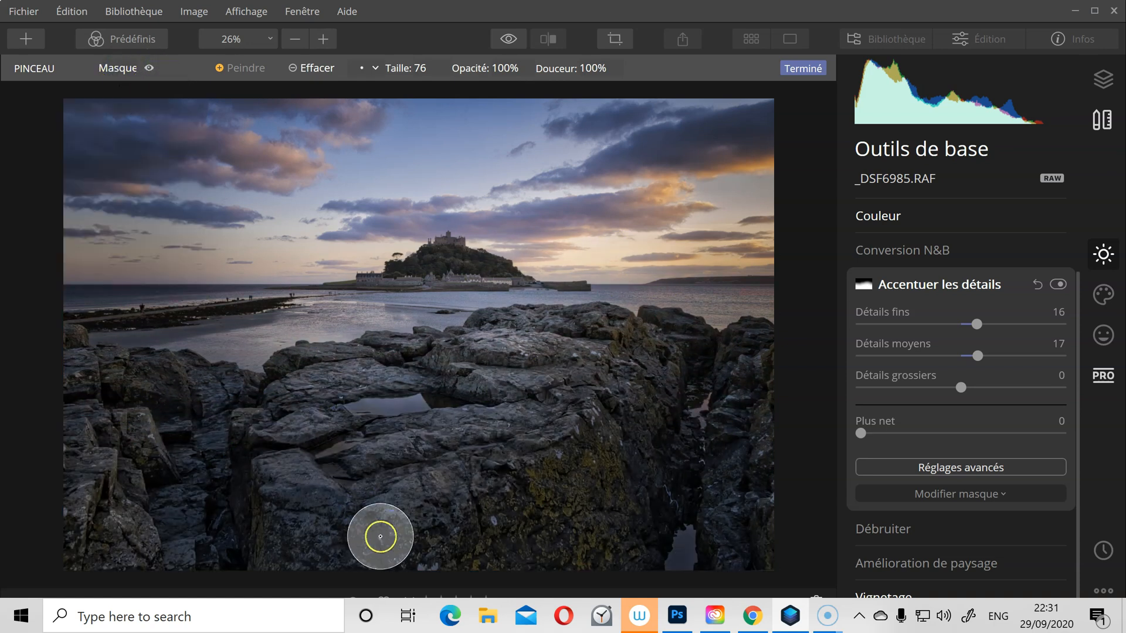
Compare the rocks with and without Accentuer les détails
{"action": "left_click", "coordinate": [1057, 285]}
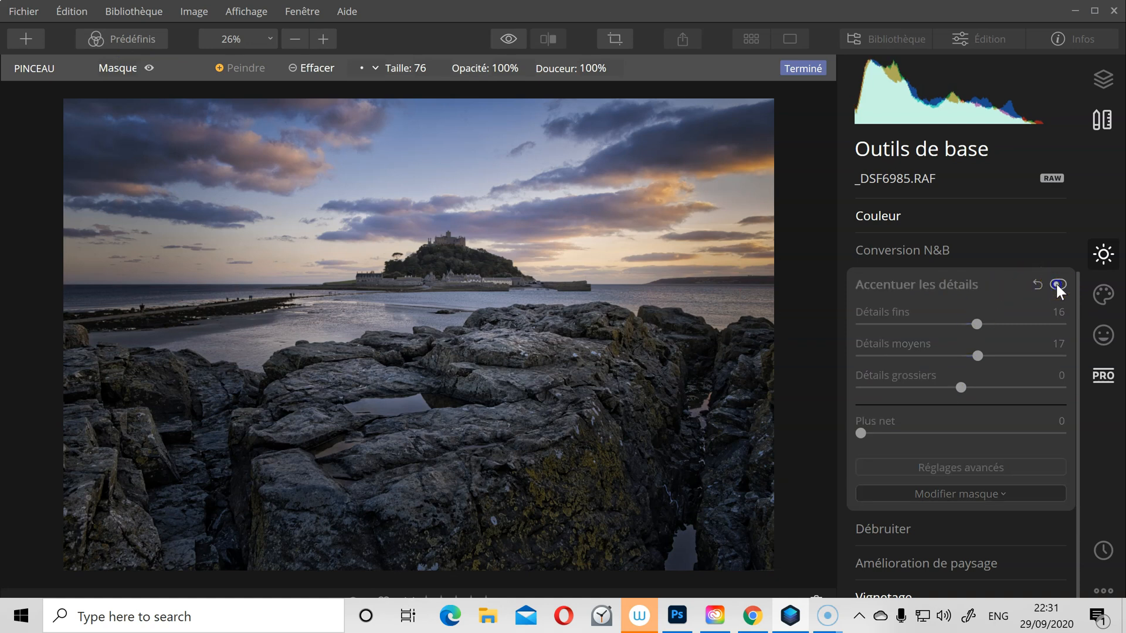
{"action": "left_click", "coordinate": [1055, 282]}
{"action": "left_click", "coordinate": [1037, 288]}
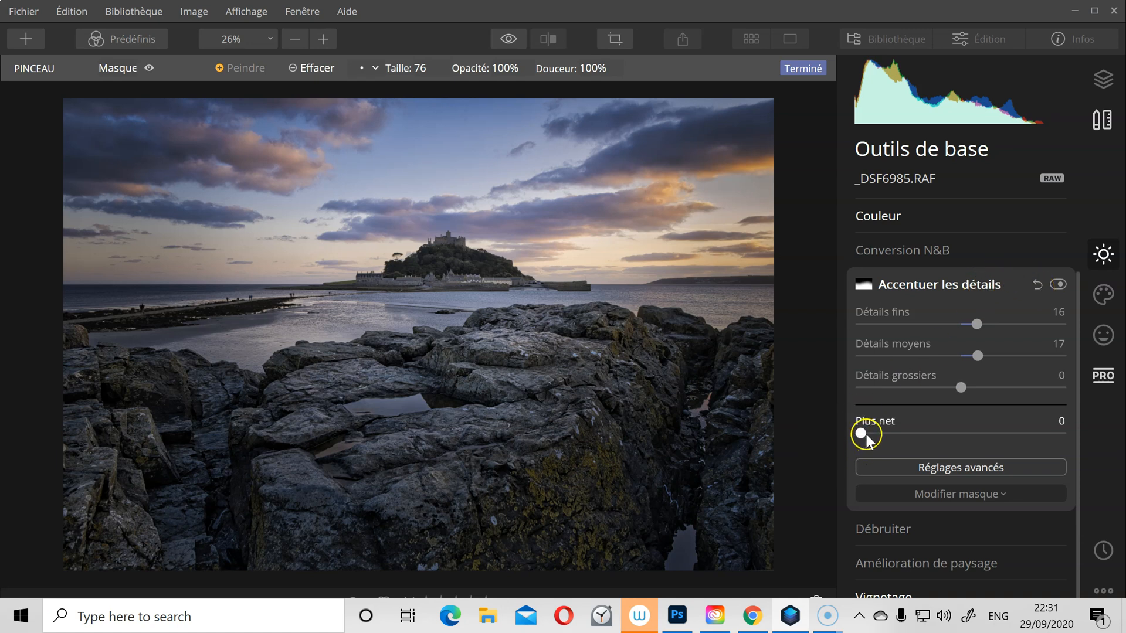
Set Plus net to 34 in Accentuer les détails, touch up the mask over the lower-right rocks, and finish masking
{"action": "left_click_drag", "start_coordinate": [861, 434], "coordinate": [904, 433]}
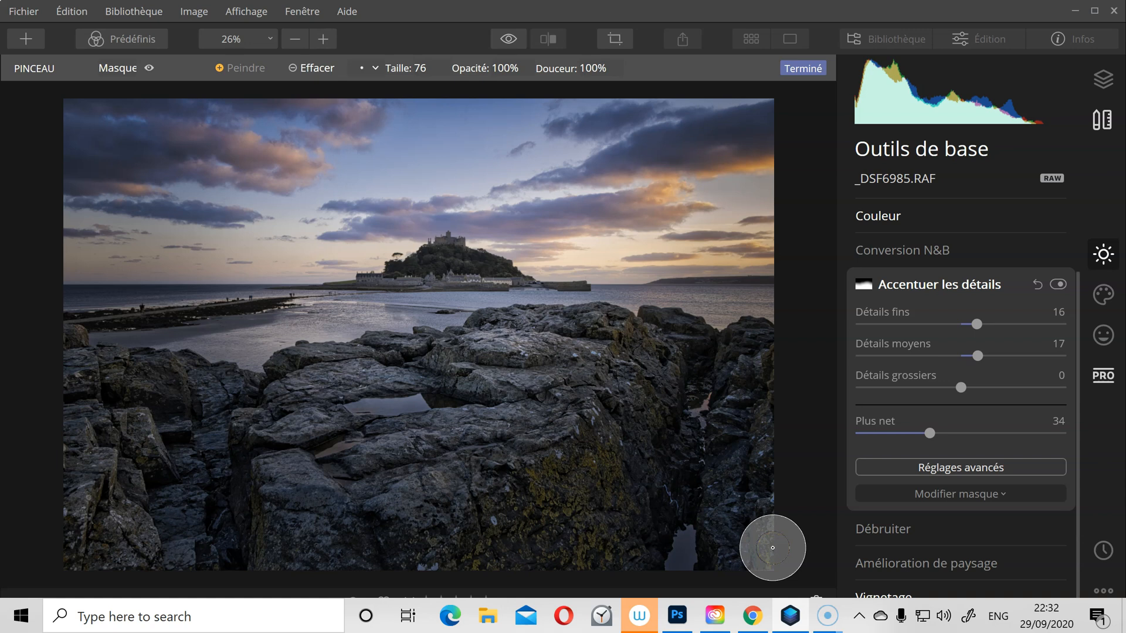
{"action": "left_click_drag", "start_coordinate": [773, 547], "coordinate": [764, 518]}
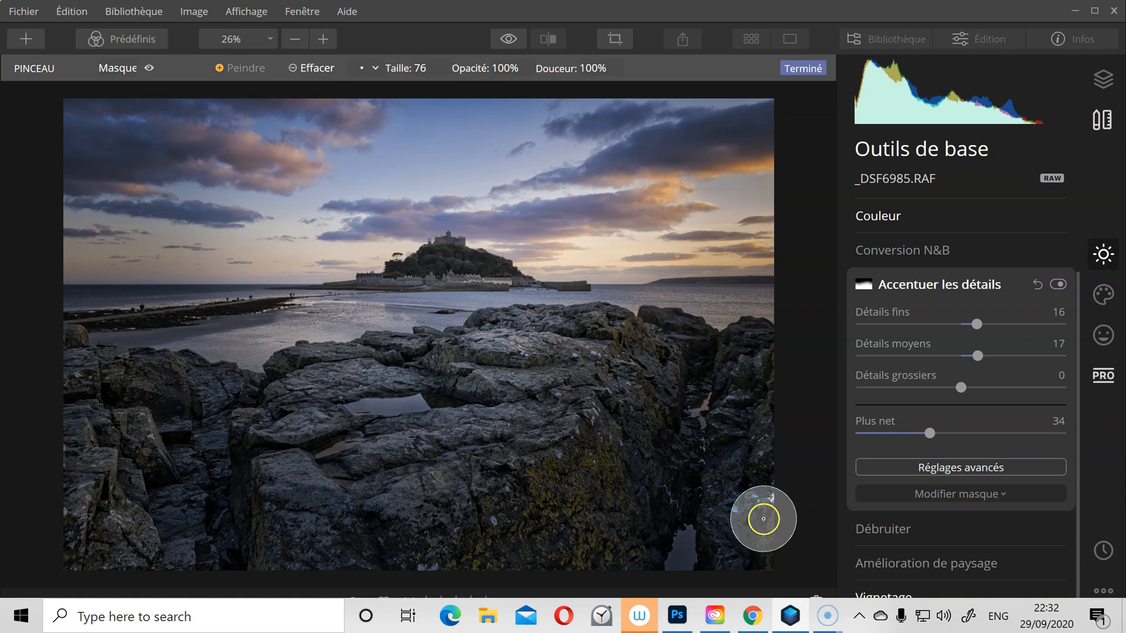
{"action": "left_click", "coordinate": [802, 68]}
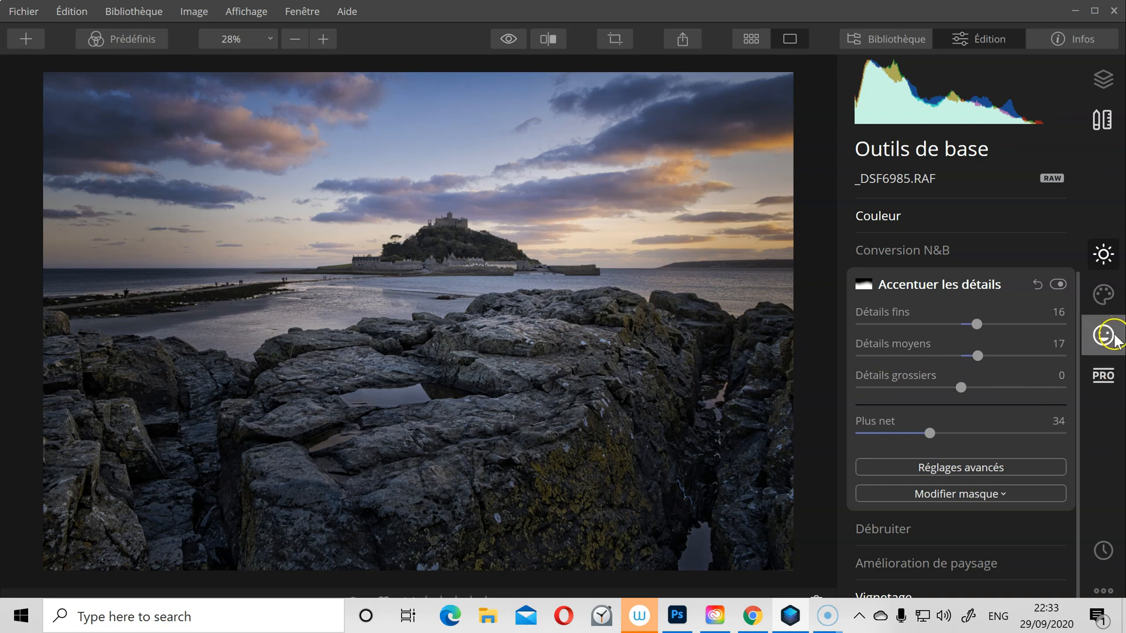
Try the Effet Orton from the Portrait tools at Quantité 44 and 39, and return it to 0
{"action": "left_click", "coordinate": [1103, 294]}
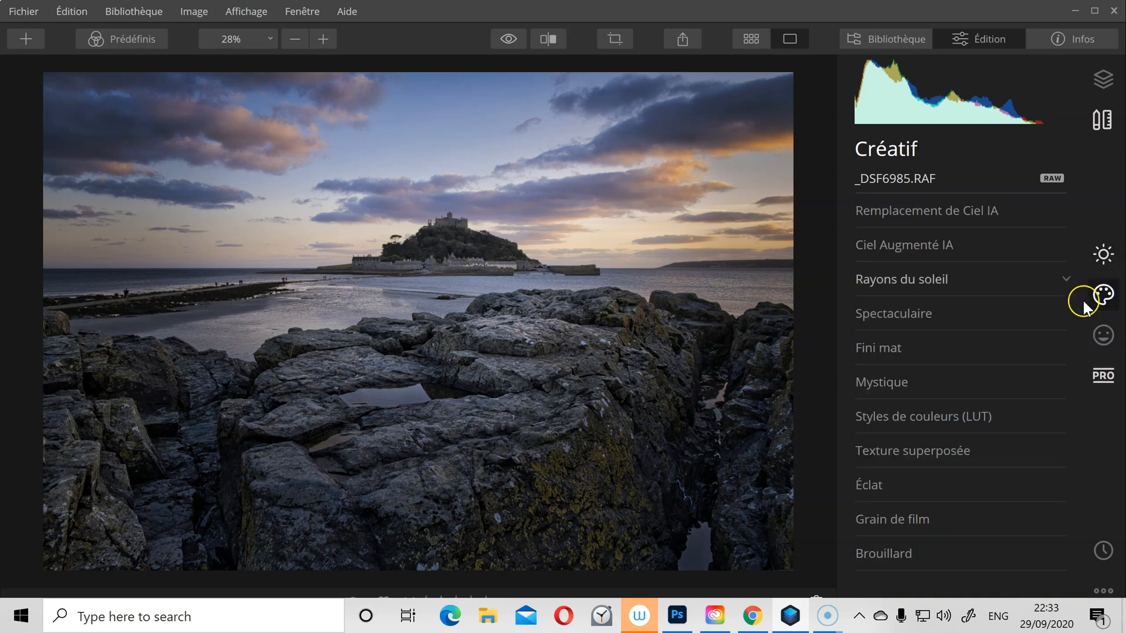
{"action": "left_click", "coordinate": [1103, 335]}
{"action": "left_click", "coordinate": [899, 308]}
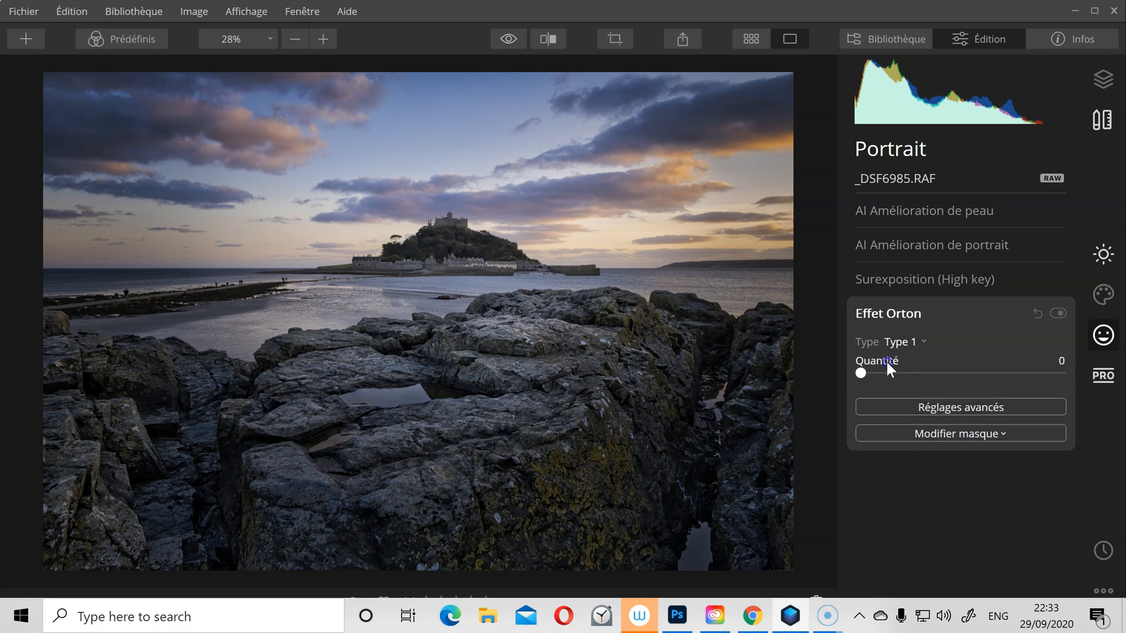
{"action": "left_click_drag", "start_coordinate": [870, 374], "coordinate": [948, 375]}
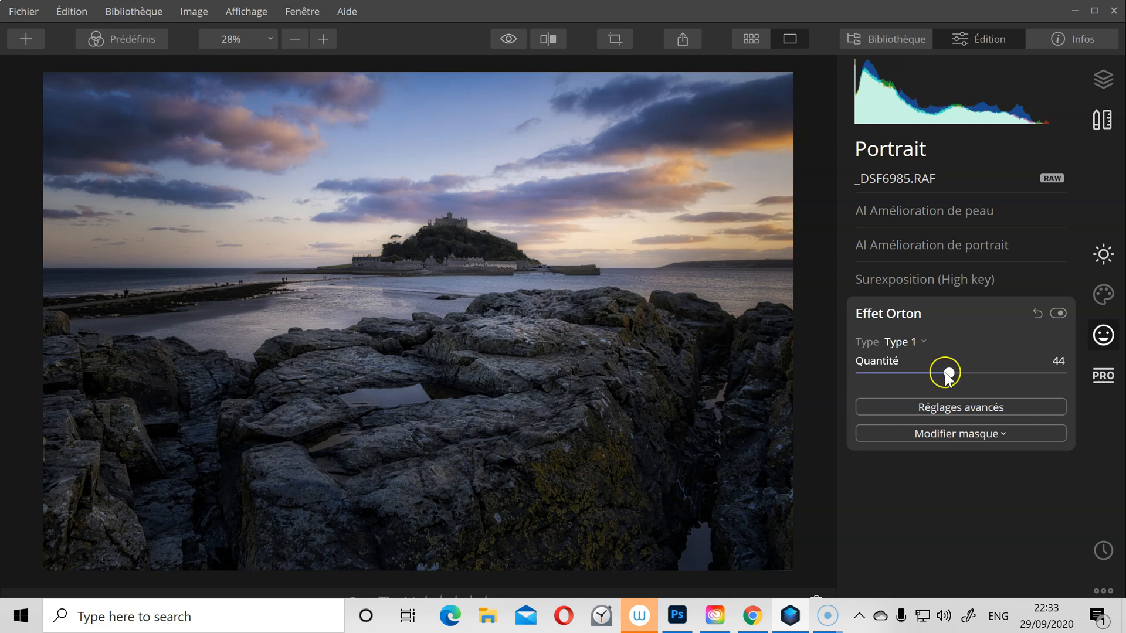
{"action": "mouse_move", "coordinate": [949, 376]}
{"action": "left_mouse_down"}
{"action": "mouse_move", "coordinate": [854, 373]}
{"action": "mouse_move", "coordinate": [946, 376]}
{"action": "mouse_move", "coordinate": [856, 372]}
{"action": "mouse_move", "coordinate": [938, 373]}
{"action": "left_mouse_up"}
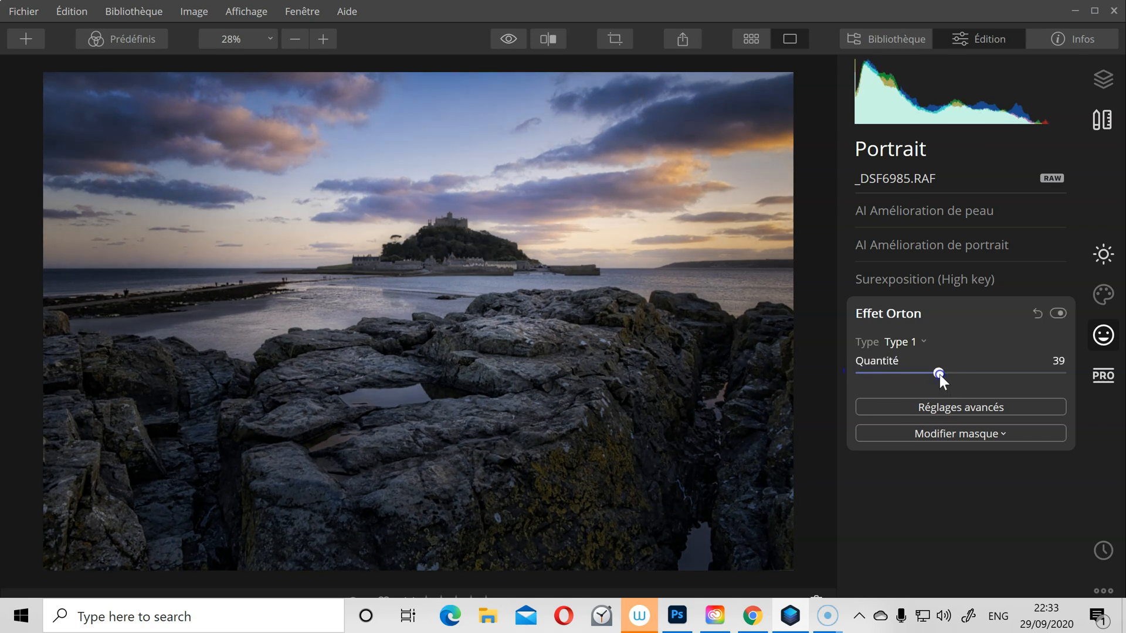
{"action": "left_click_drag", "start_coordinate": [872, 370], "coordinate": [786, 369]}
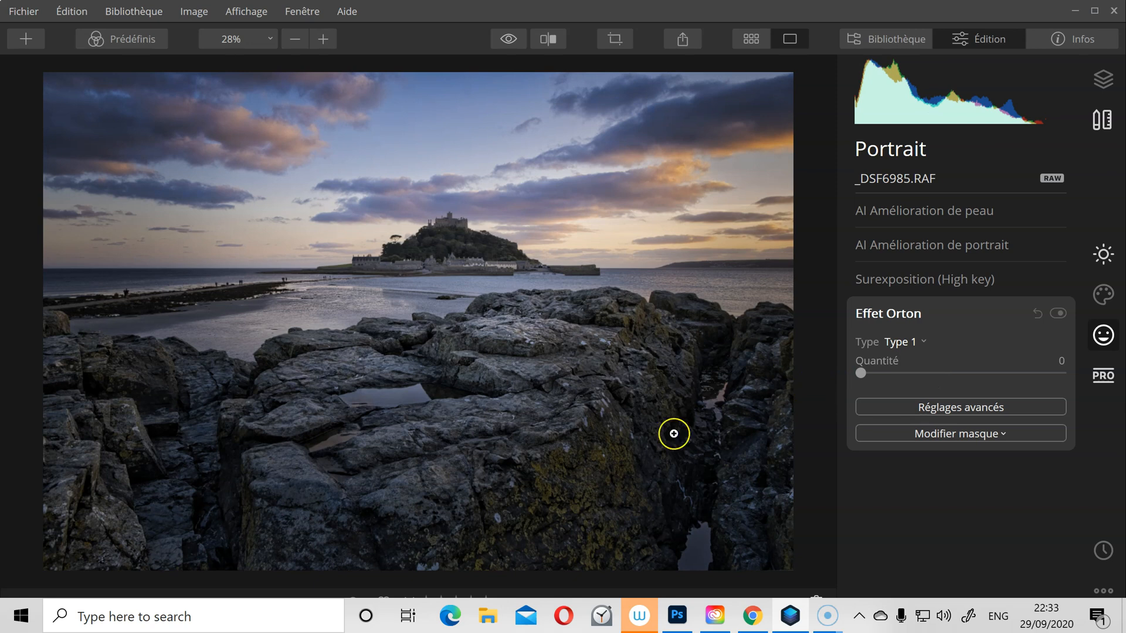
Set the Effet Orton Quantité to 33, reveal its advanced settings and choose Type 2
{"action": "left_click_drag", "start_coordinate": [863, 371], "coordinate": [907, 374]}
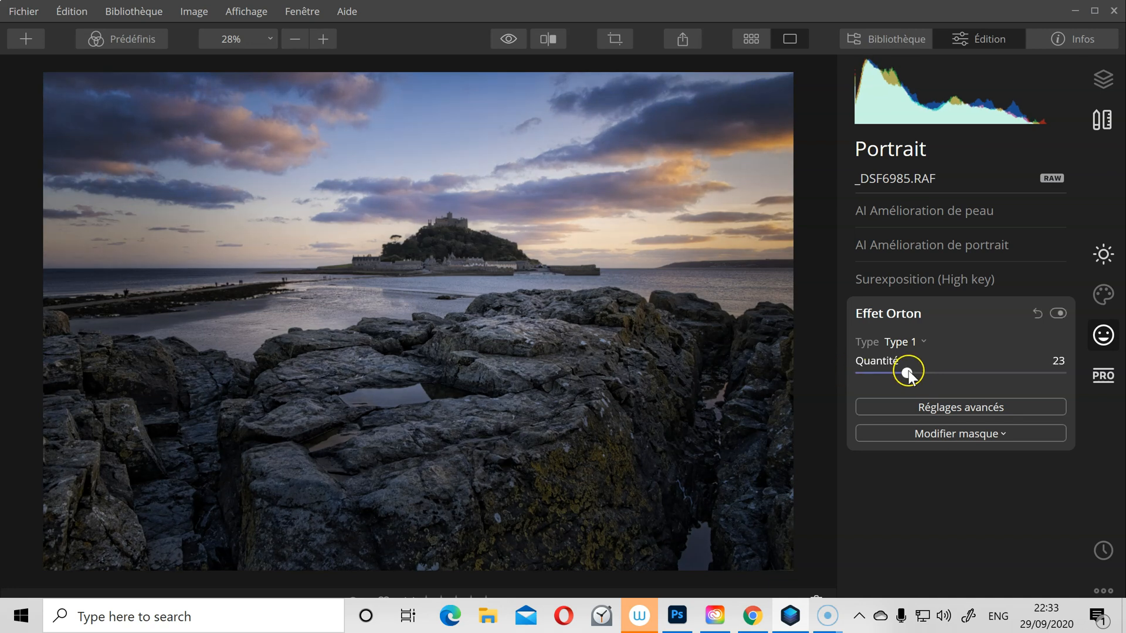
{"action": "left_click", "coordinate": [938, 401]}
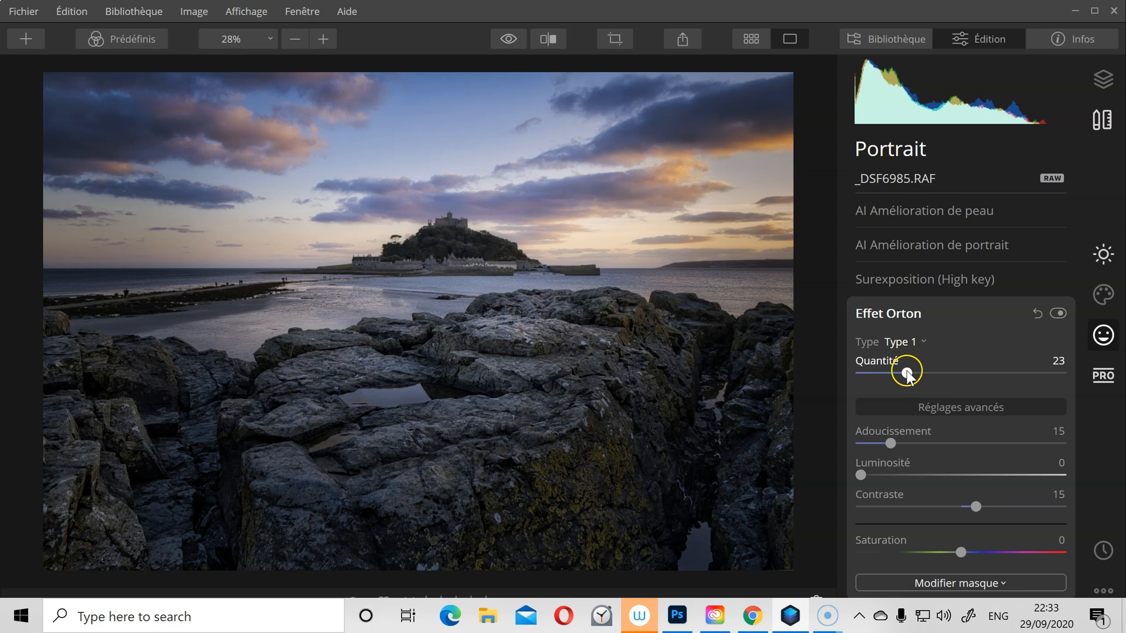
{"action": "left_click", "coordinate": [911, 343]}
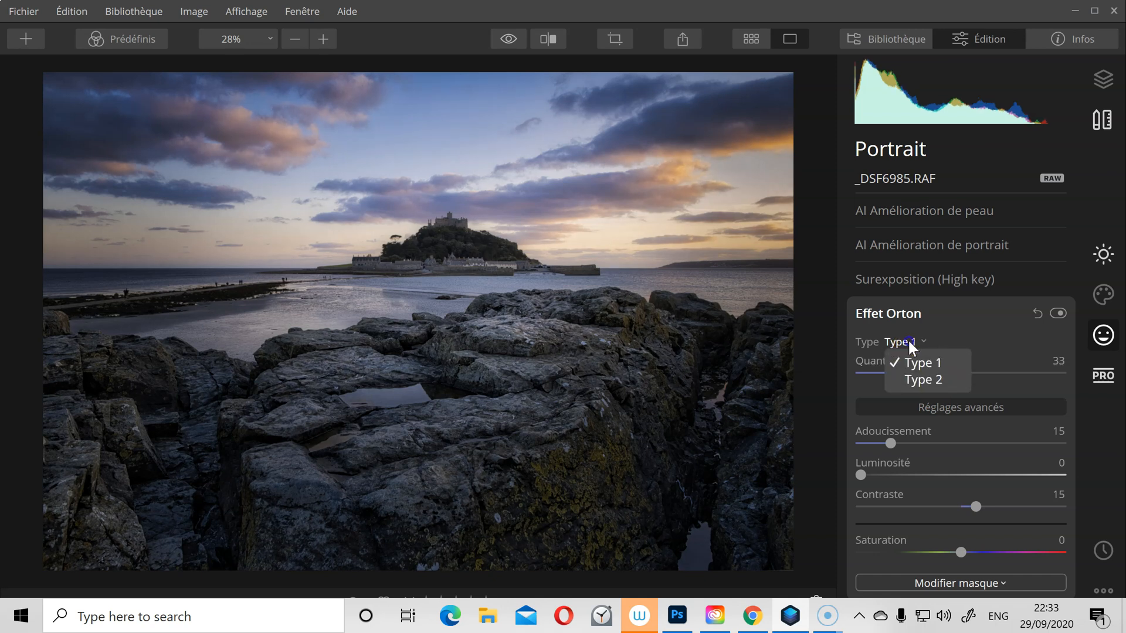
{"action": "left_click", "coordinate": [921, 377]}
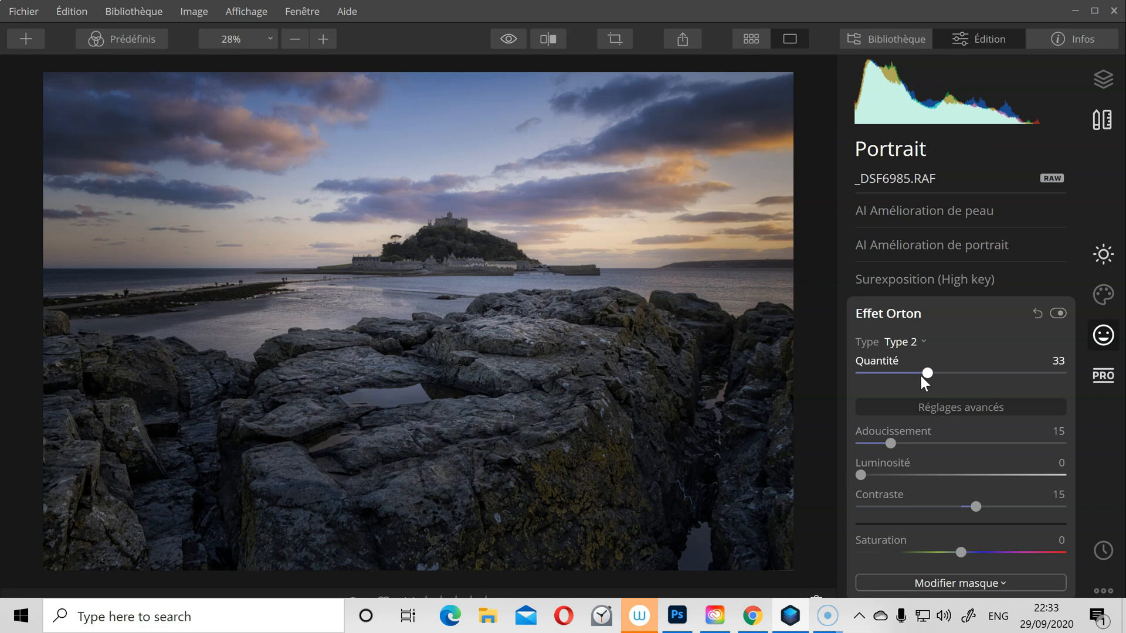
Compare Type 1 and Type 2 of the Effet Orton on the photo, ending on Type 2
{"action": "left_click", "coordinate": [911, 343]}
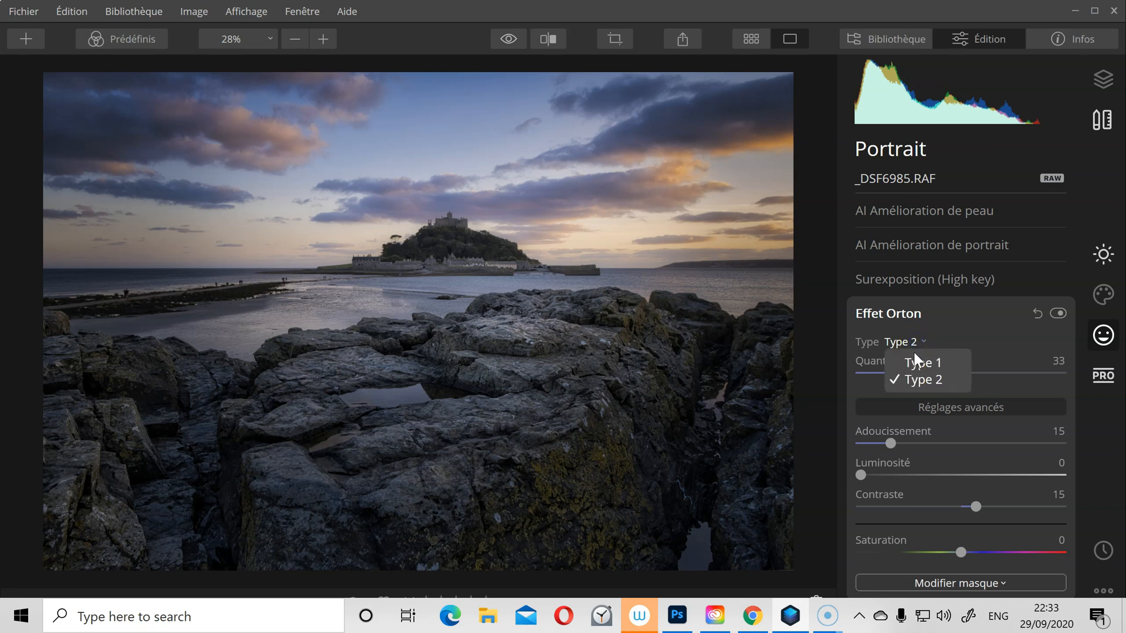
{"action": "left_click", "coordinate": [915, 360]}
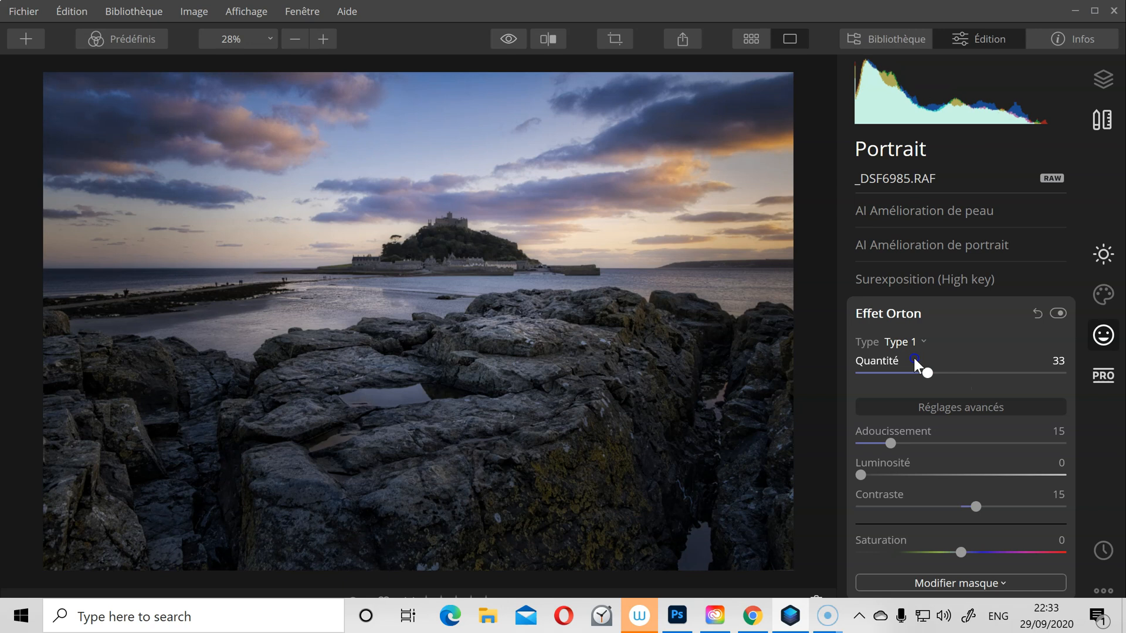
{"action": "left_click", "coordinate": [922, 338]}
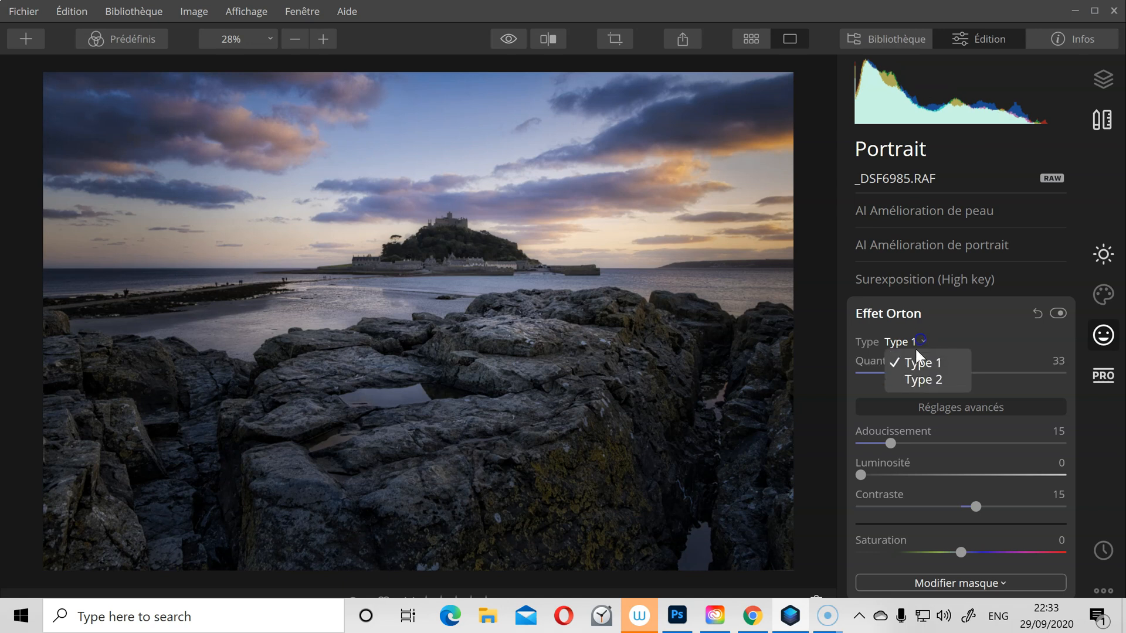
{"action": "left_click", "coordinate": [916, 378]}
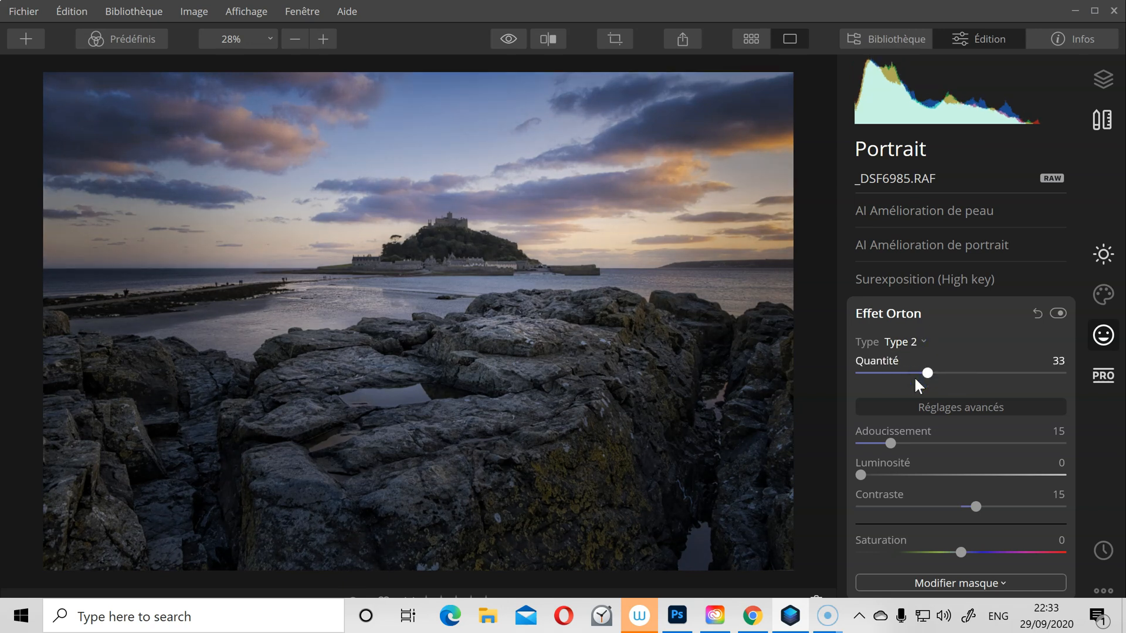
{"action": "left_click", "coordinate": [918, 342]}
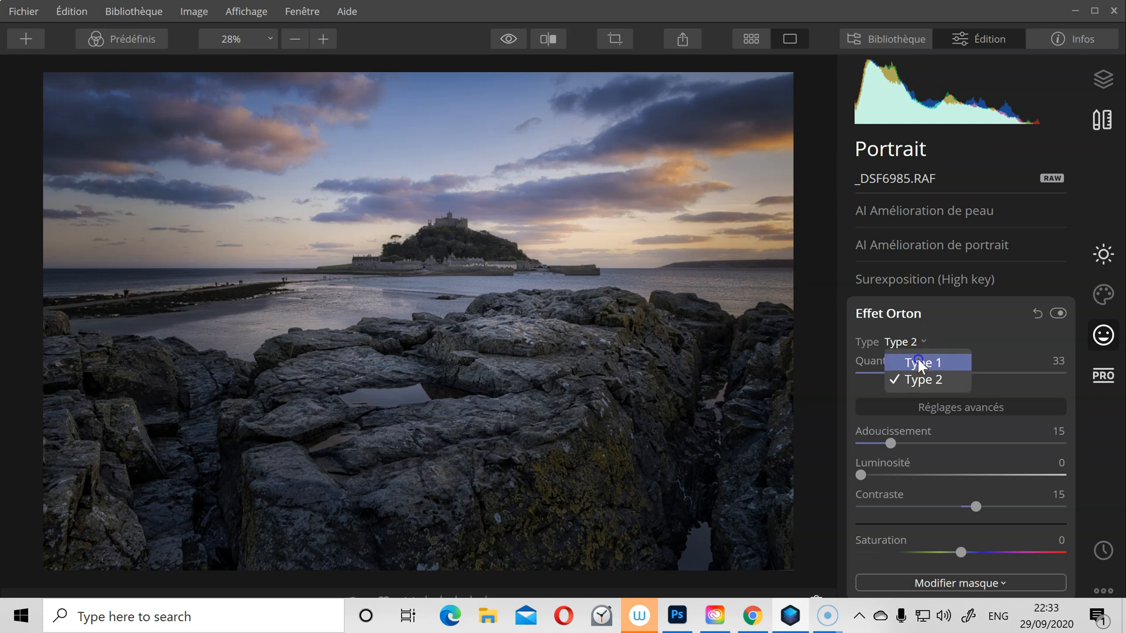
{"action": "left_click", "coordinate": [917, 361]}
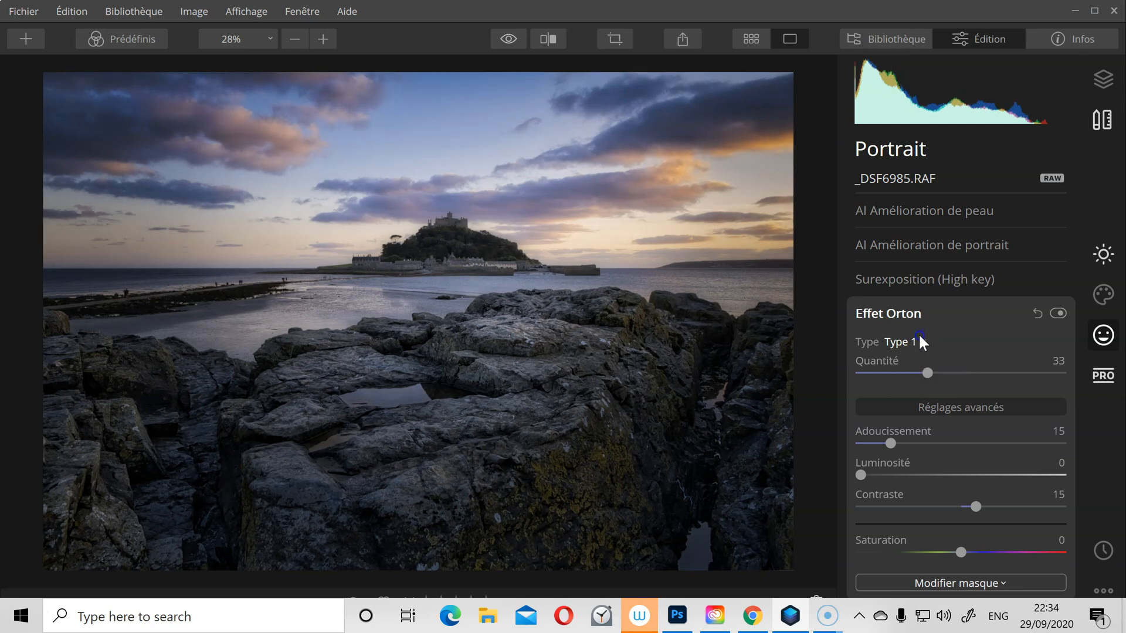
{"action": "left_click", "coordinate": [921, 342]}
{"action": "left_click", "coordinate": [924, 381]}
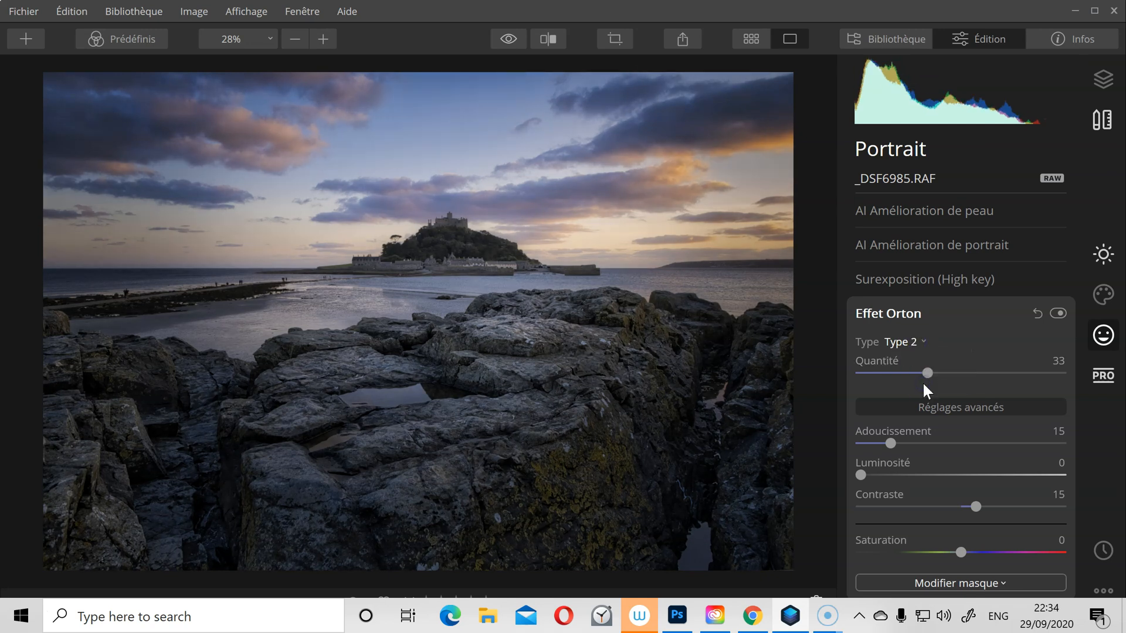
Set the Effet Orton Quantité to 27 and compare the photo with and without the effect
{"action": "left_click_drag", "start_coordinate": [927, 373], "coordinate": [826, 372]}
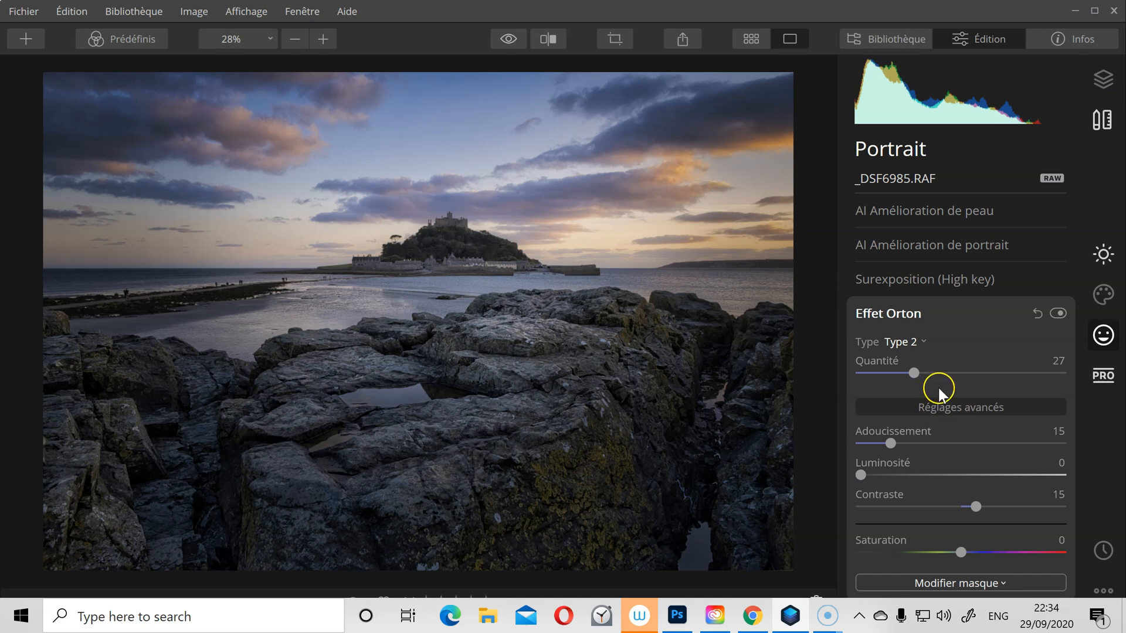
{"action": "left_click", "coordinate": [1058, 314]}
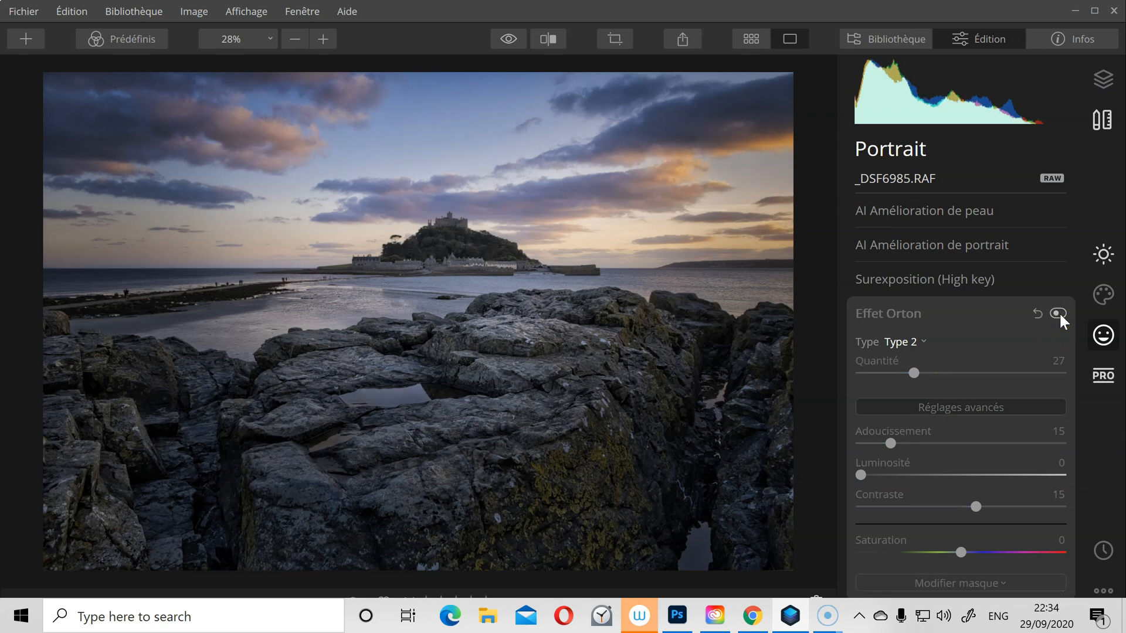
{"action": "left_click", "coordinate": [1058, 314]}
{"action": "left_click", "coordinate": [1059, 314]}
{"action": "left_click", "coordinate": [1058, 314]}
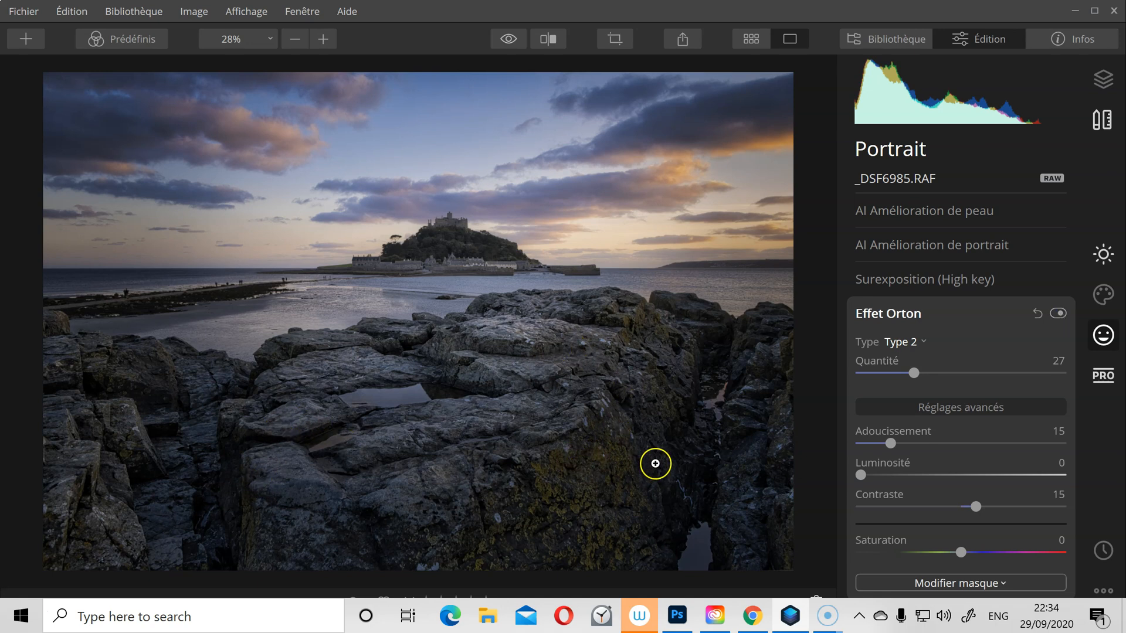
Erase the Effet Orton from the central foreground rocks with a mask brush at Taille 100 and Opacité 50%
{"action": "left_click", "coordinate": [978, 583]}
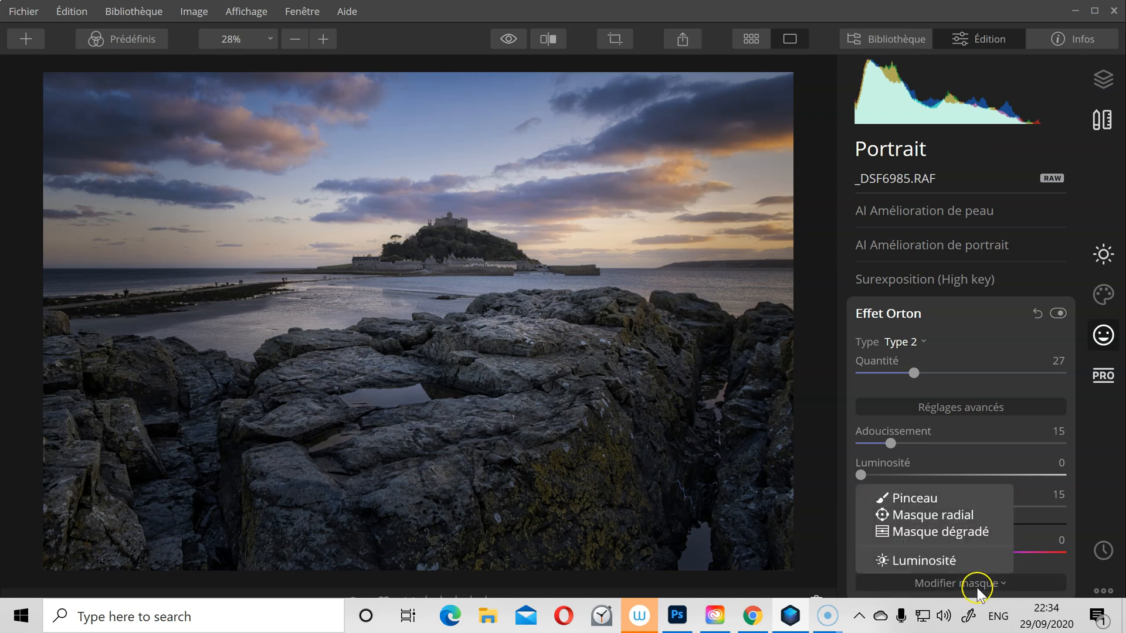
{"action": "left_click", "coordinate": [918, 497]}
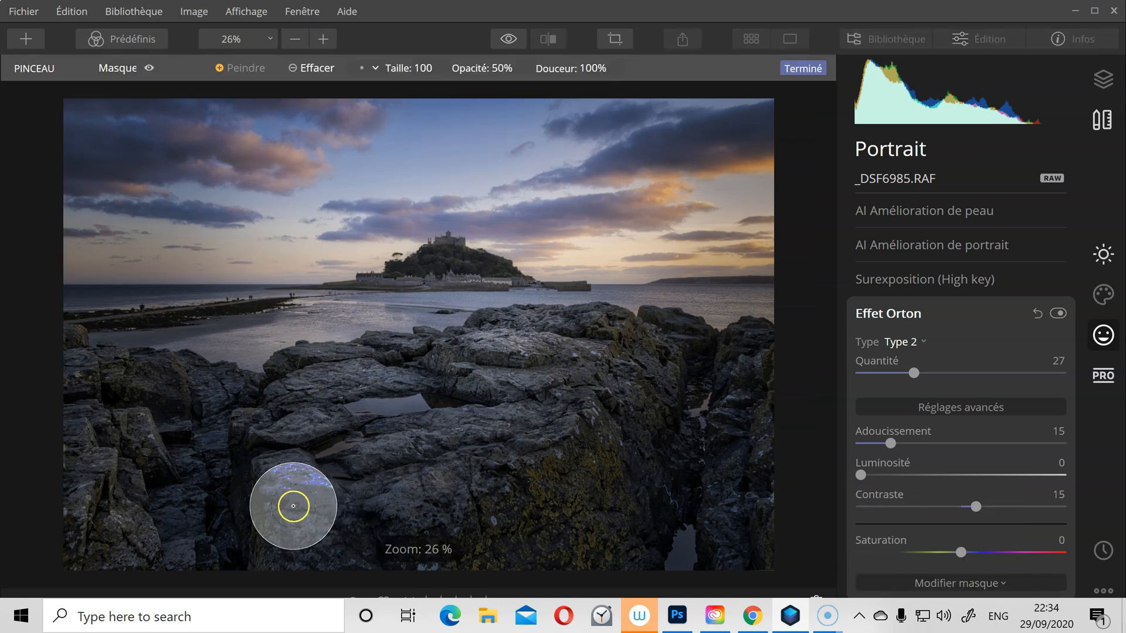
{"action": "left_click", "coordinate": [316, 68]}
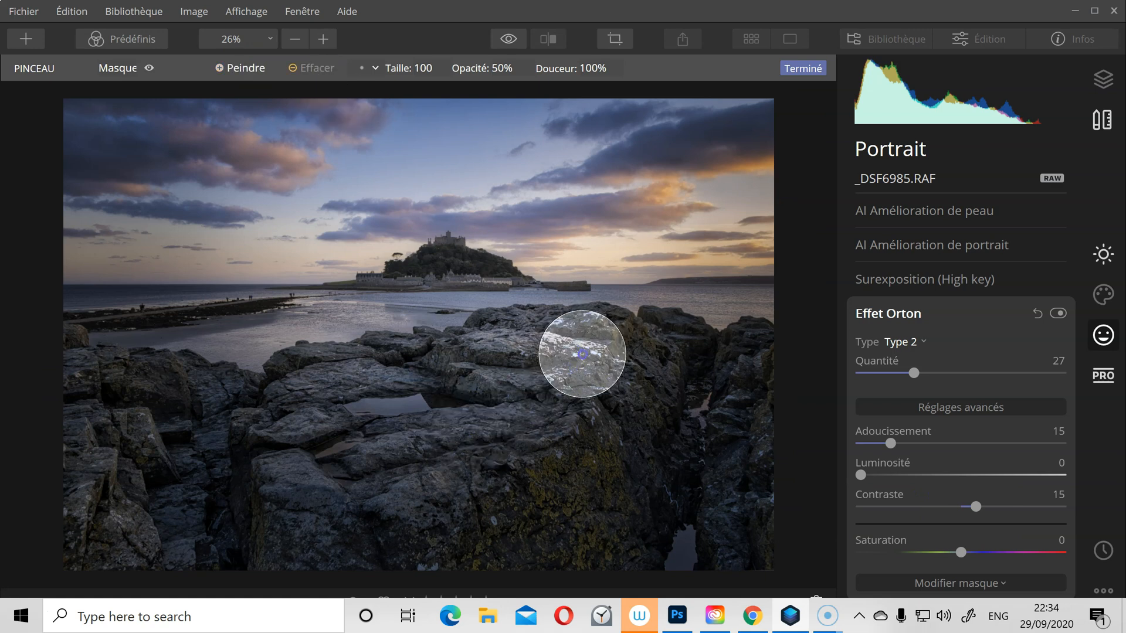
{"action": "left_click_drag", "start_coordinate": [484, 384], "coordinate": [341, 430]}
{"action": "left_click_drag", "start_coordinate": [469, 407], "coordinate": [317, 477]}
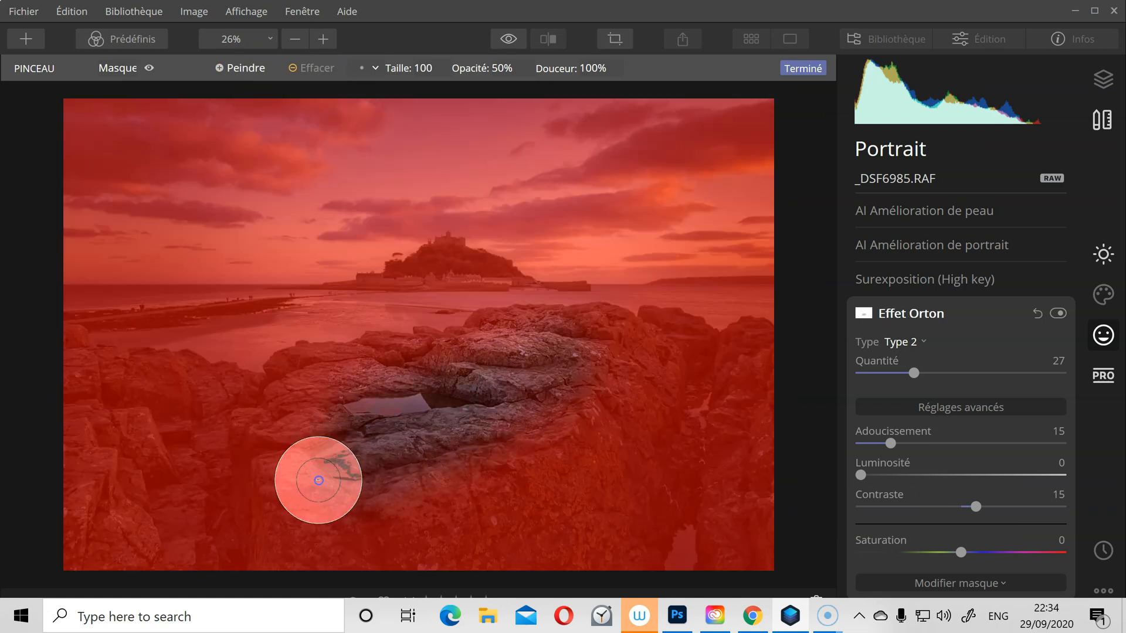
{"action": "left_click_drag", "start_coordinate": [569, 371], "coordinate": [327, 490]}
{"action": "mouse_move", "coordinate": [533, 354]}
{"action": "left_mouse_down"}
{"action": "mouse_move", "coordinate": [354, 406]}
{"action": "mouse_move", "coordinate": [565, 368]}
{"action": "mouse_move", "coordinate": [520, 437]}
{"action": "mouse_move", "coordinate": [295, 431]}
{"action": "mouse_move", "coordinate": [427, 377]}
{"action": "mouse_move", "coordinate": [553, 352]}
{"action": "mouse_move", "coordinate": [502, 422]}
{"action": "mouse_move", "coordinate": [515, 539]}
{"action": "left_mouse_up"}
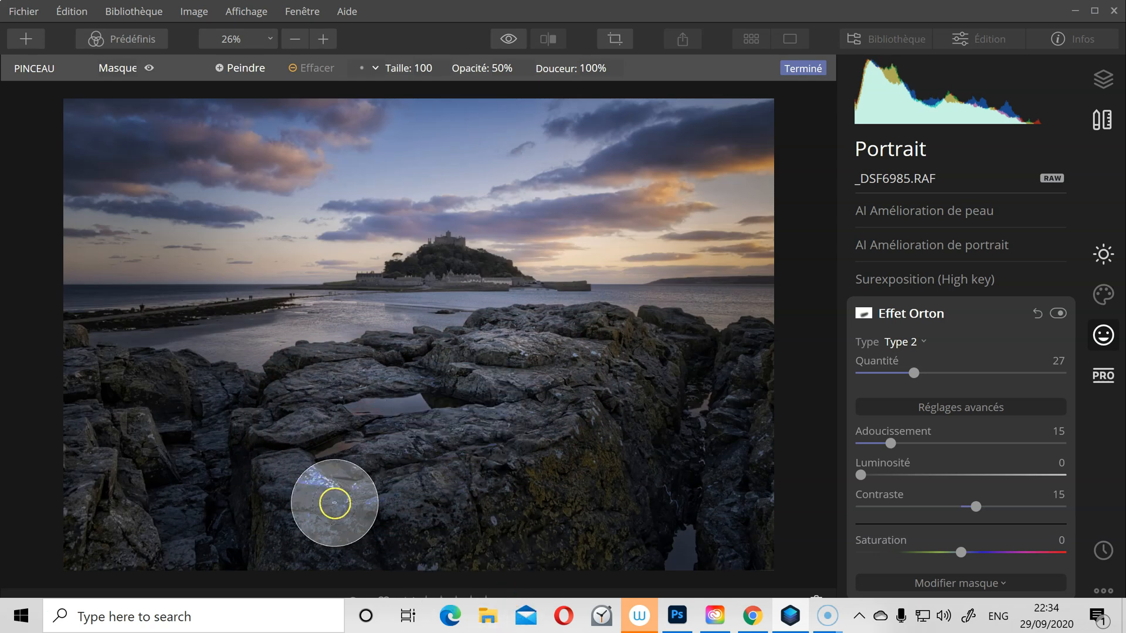
{"action": "mouse_move", "coordinate": [499, 366]}
{"action": "left_mouse_down"}
{"action": "mouse_move", "coordinate": [493, 386]}
{"action": "mouse_move", "coordinate": [515, 352]}
{"action": "mouse_move", "coordinate": [501, 393]}
{"action": "left_mouse_up"}
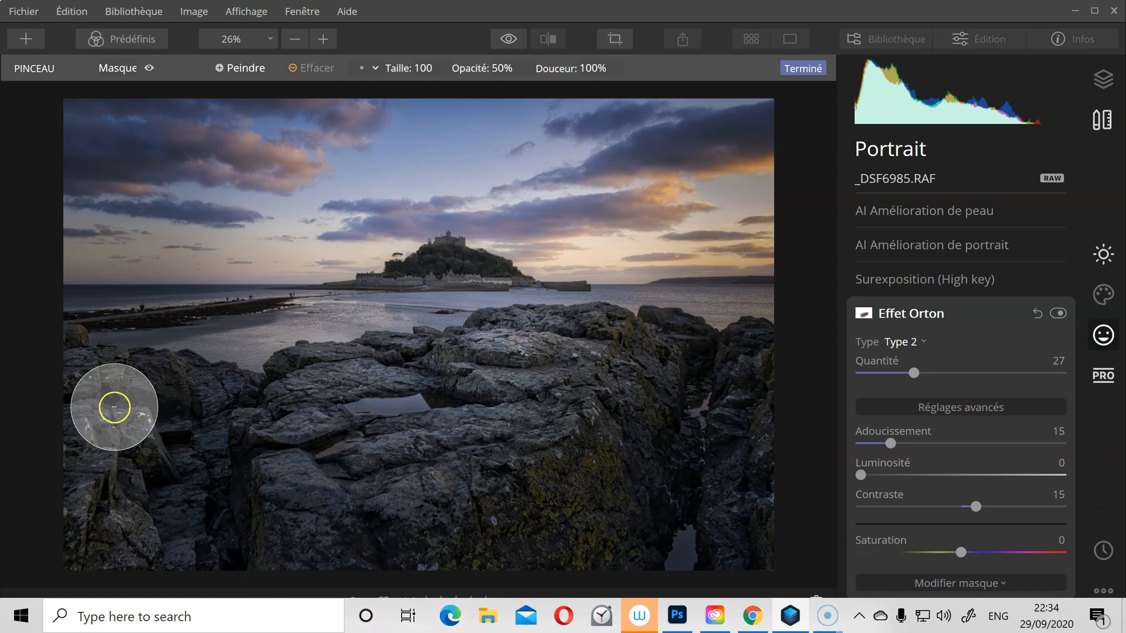
Erase the Effet Orton from the left-hand rocks and the lower-right foreground rocks
{"action": "mouse_move", "coordinate": [104, 400]}
{"action": "left_mouse_down"}
{"action": "mouse_move", "coordinate": [106, 523]}
{"action": "mouse_move", "coordinate": [105, 420]}
{"action": "mouse_move", "coordinate": [103, 463]}
{"action": "left_mouse_up"}
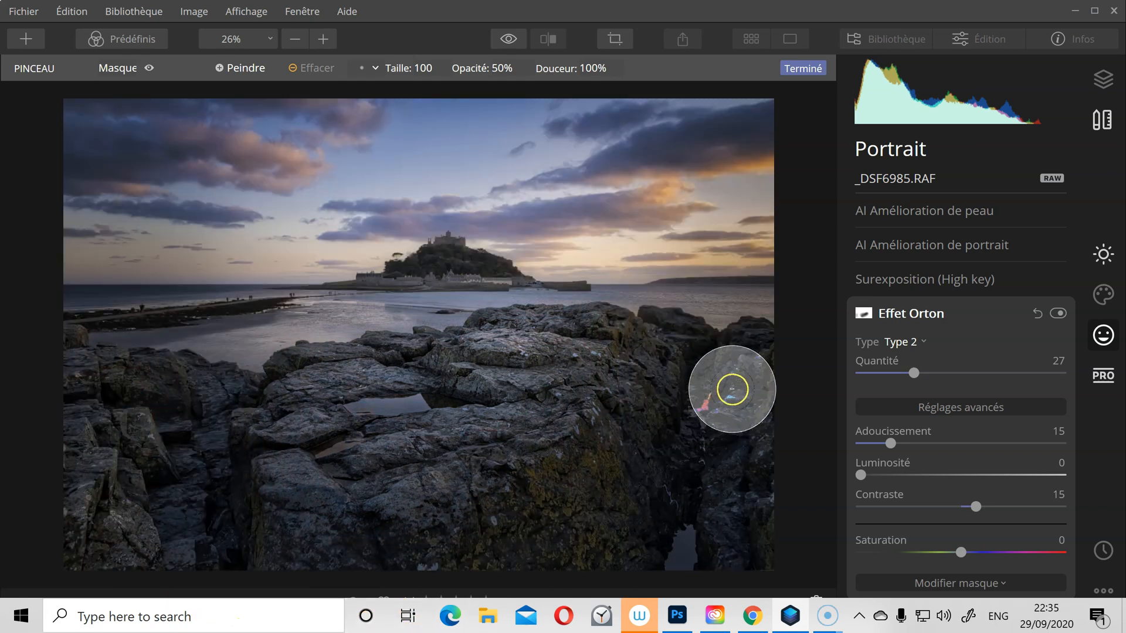
{"action": "mouse_move", "coordinate": [671, 364]}
{"action": "left_mouse_down"}
{"action": "mouse_move", "coordinate": [578, 528]}
{"action": "mouse_move", "coordinate": [407, 564]}
{"action": "left_mouse_up"}
{"action": "left_click_drag", "start_coordinate": [557, 455], "coordinate": [419, 576]}
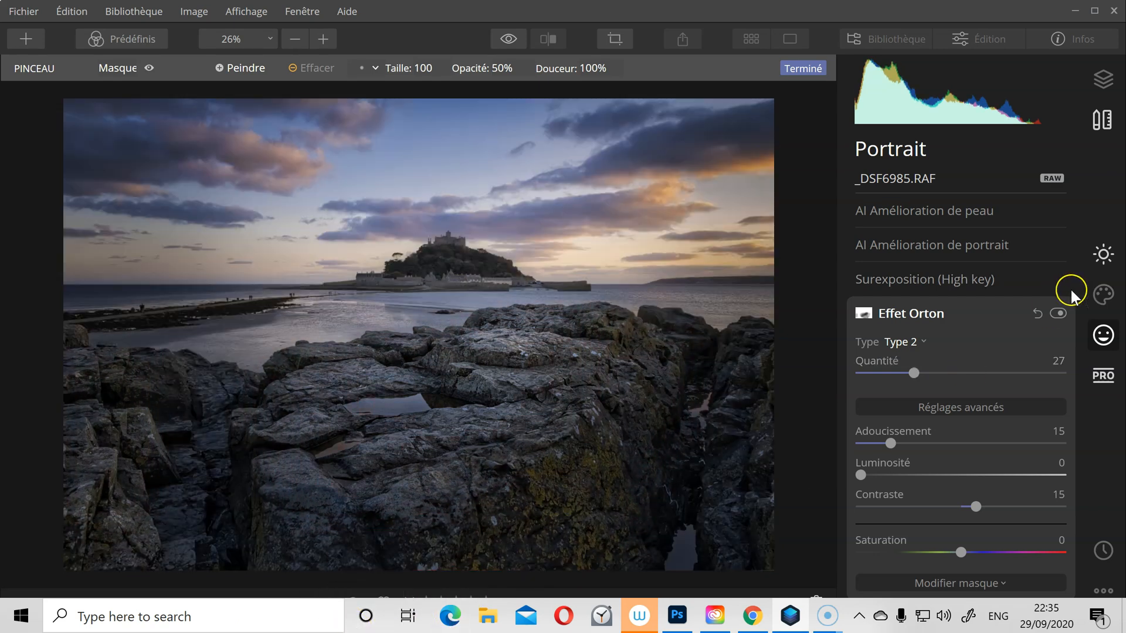
Compare the photo with and without the masked Effet Orton
{"action": "left_click", "coordinate": [1057, 314]}
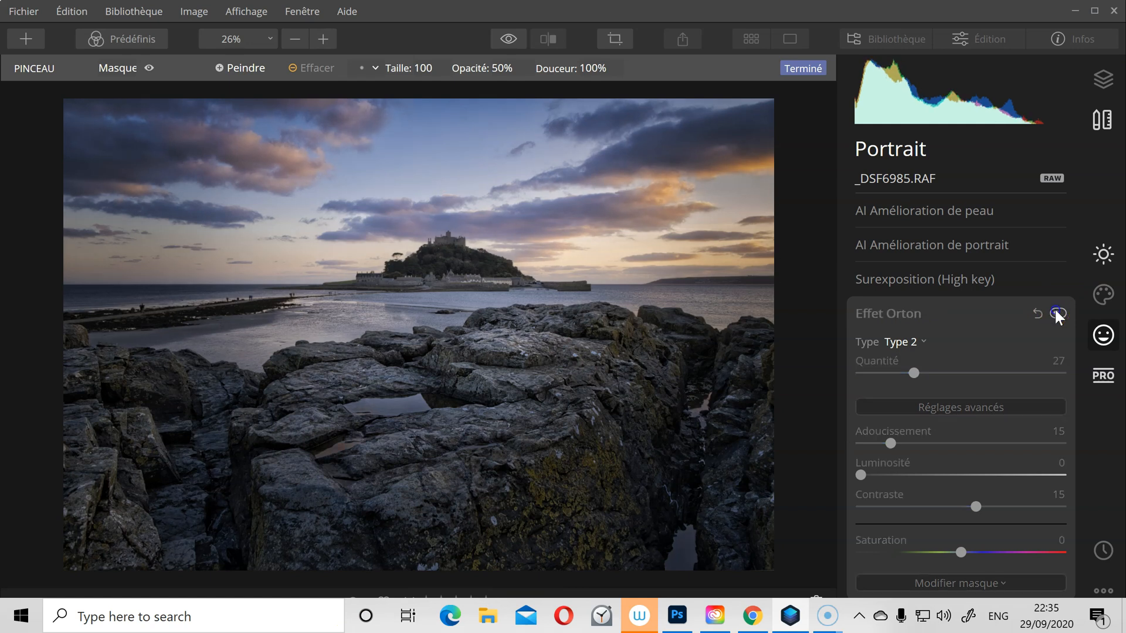
{"action": "left_click", "coordinate": [1057, 313]}
{"action": "left_click", "coordinate": [1056, 313]}
{"action": "left_click", "coordinate": [1056, 314]}
{"action": "left_click", "coordinate": [1088, 375]}
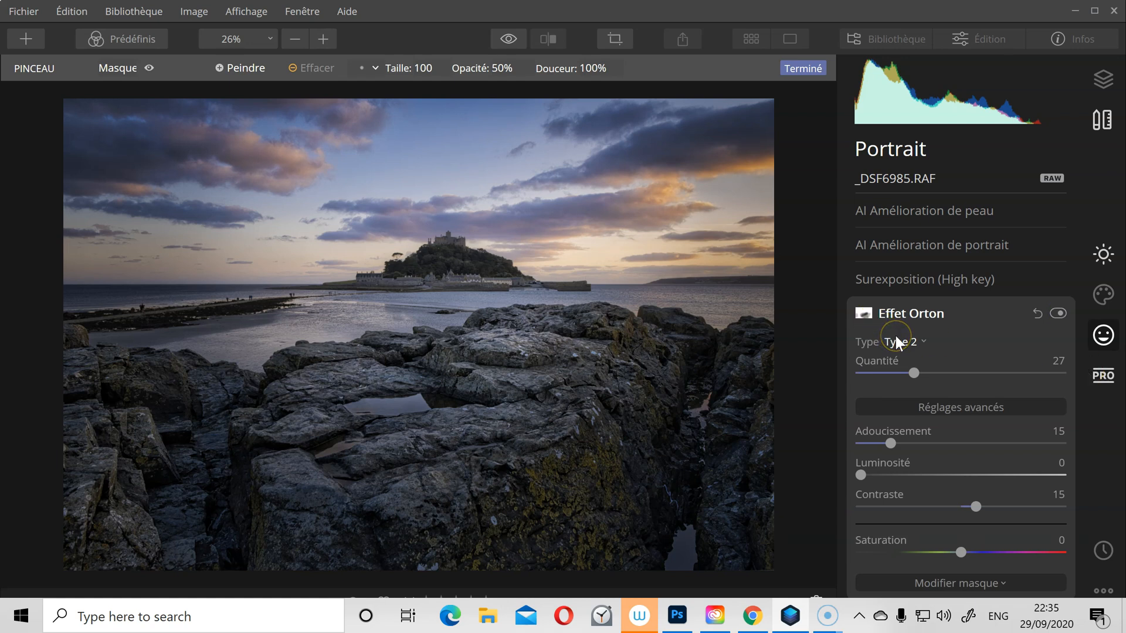
Set the Surexposition (High key) Quantité to 24 and compare the photo with and without it
{"action": "left_click", "coordinate": [898, 286]}
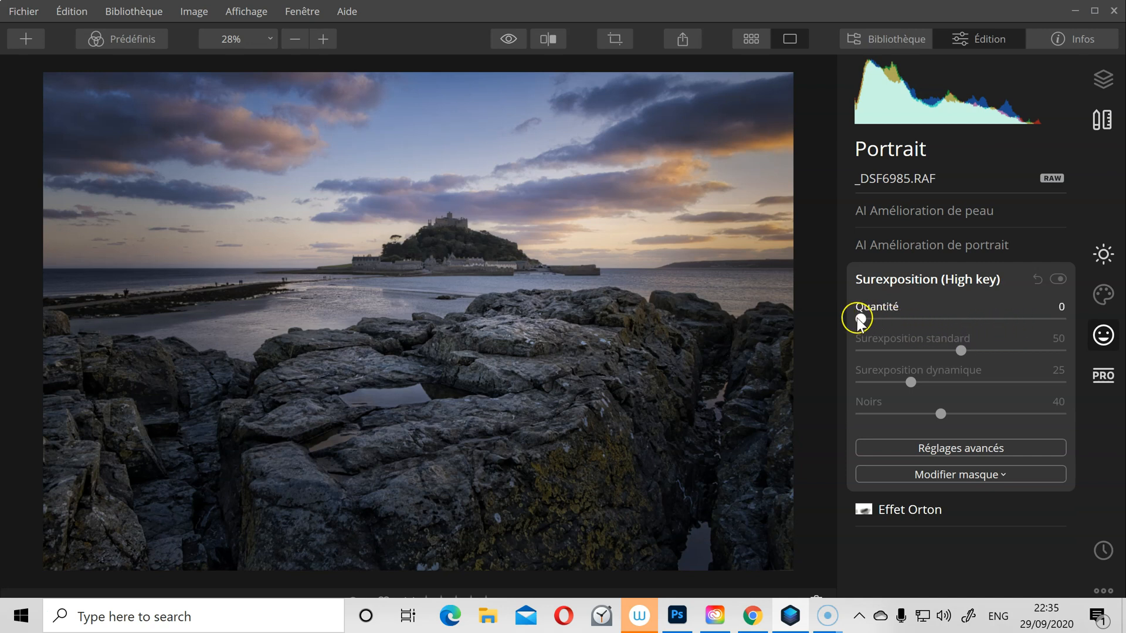
{"action": "mouse_move", "coordinate": [868, 319]}
{"action": "left_mouse_down"}
{"action": "mouse_move", "coordinate": [910, 320]}
{"action": "mouse_move", "coordinate": [860, 319]}
{"action": "mouse_move", "coordinate": [888, 322]}
{"action": "left_mouse_up"}
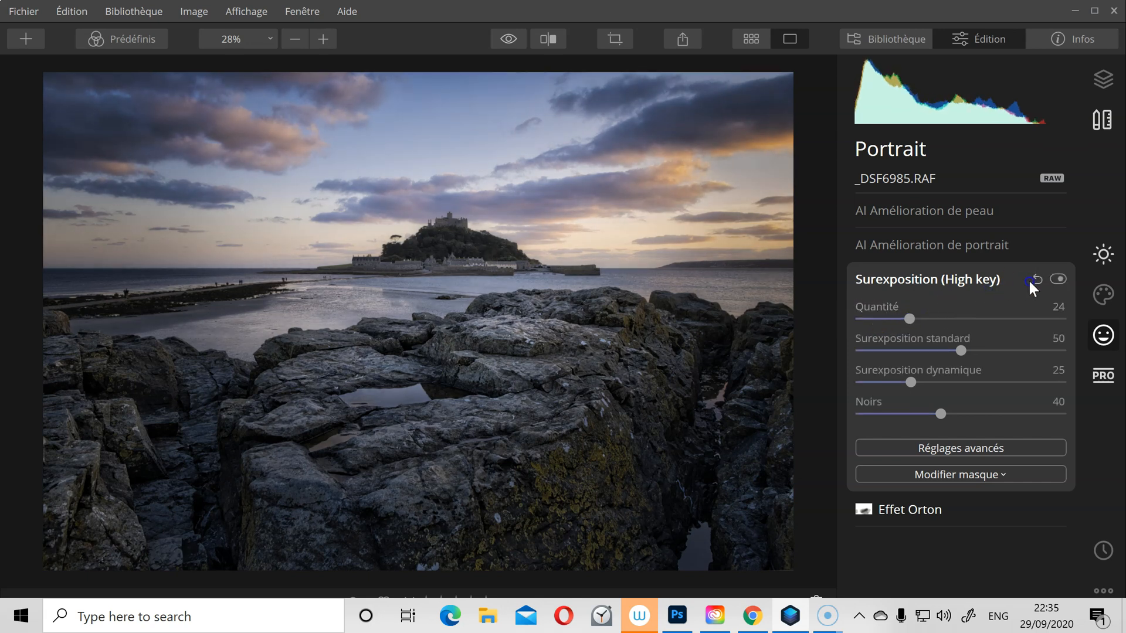
{"action": "left_click", "coordinate": [1053, 278]}
{"action": "left_click", "coordinate": [1053, 277]}
{"action": "left_click", "coordinate": [1053, 279]}
{"action": "left_click", "coordinate": [1053, 279]}
Raise the Saturation of the blues to 68 in the advanced Couleur settings
{"action": "left_click", "coordinate": [1103, 295]}
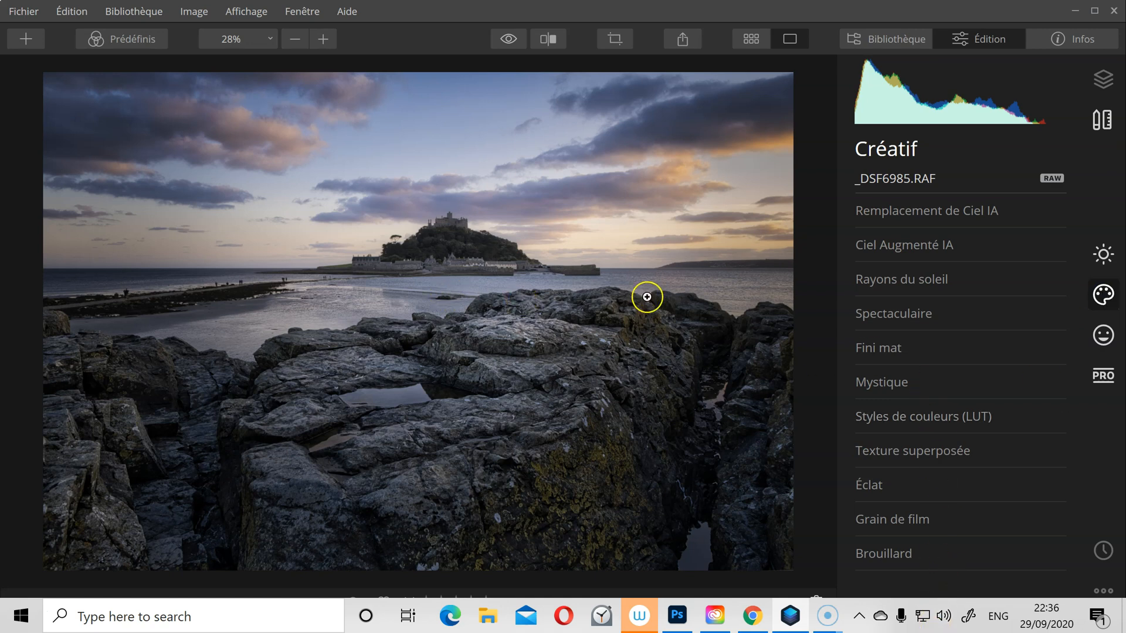
{"action": "left_click", "coordinate": [1101, 253]}
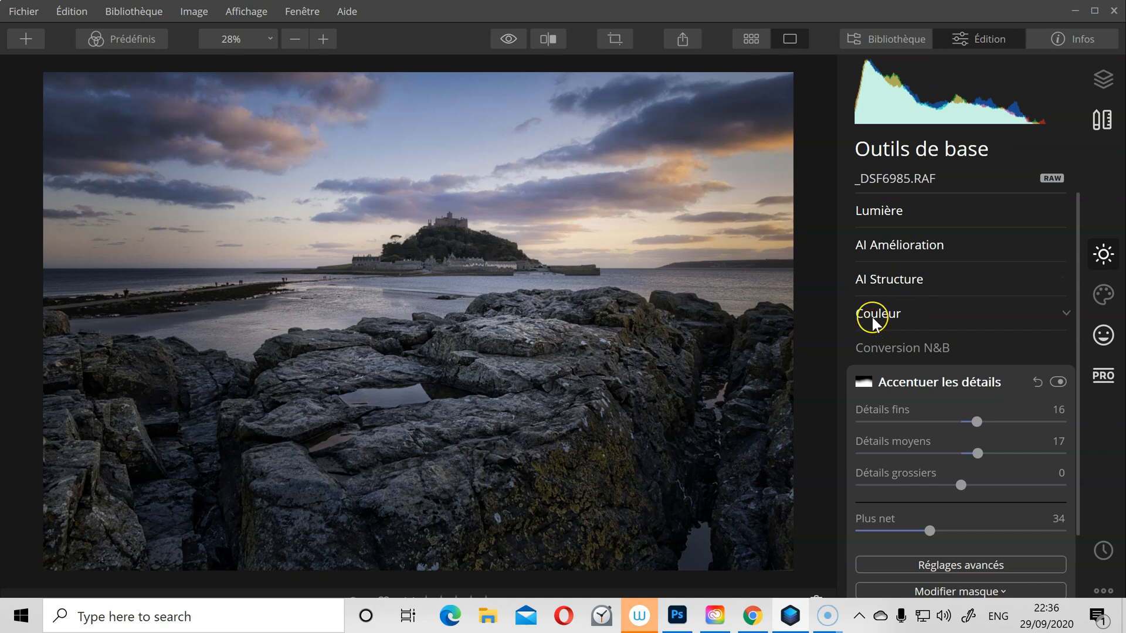
{"action": "left_click", "coordinate": [873, 316]}
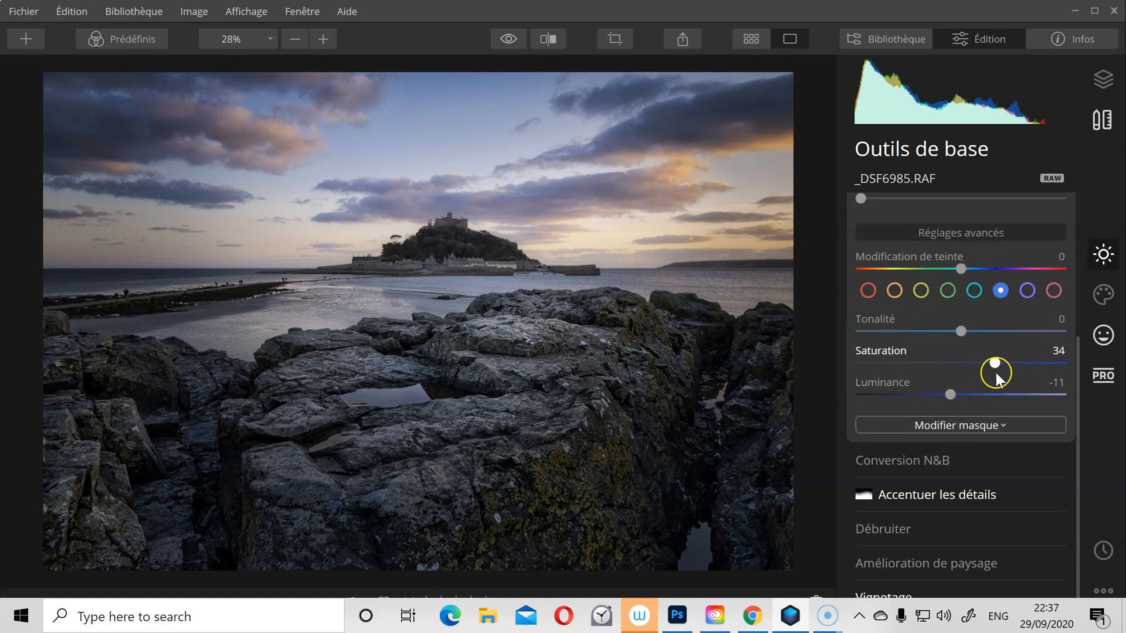
{"action": "left_click_drag", "start_coordinate": [994, 363], "coordinate": [1029, 366]}
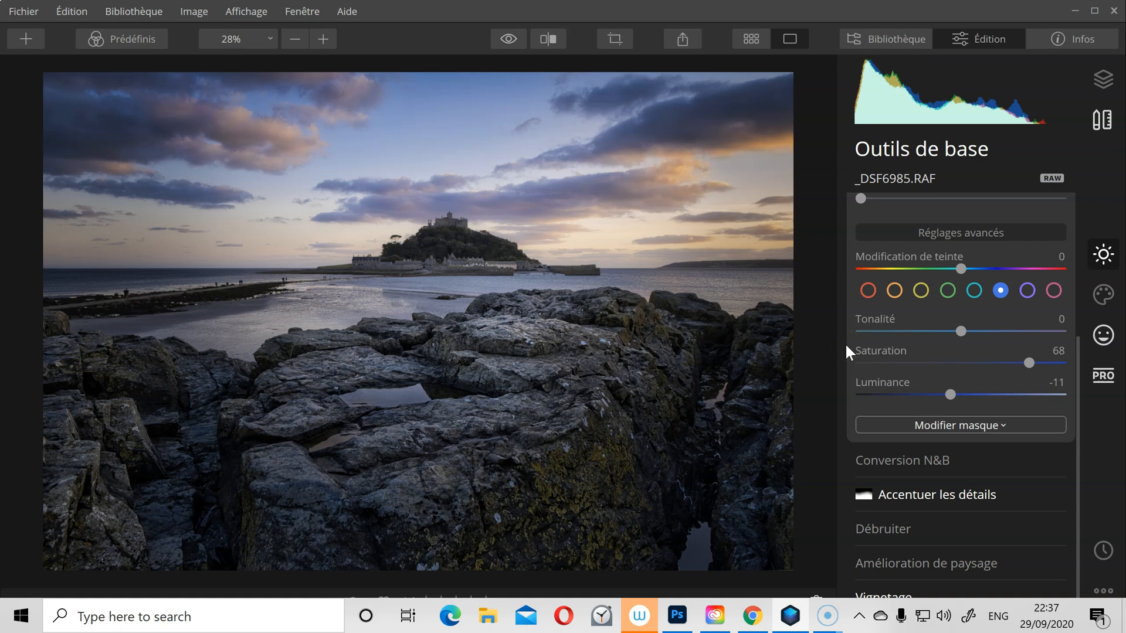
Compare the fully edited photo with the original several times
{"action": "left_click", "coordinate": [507, 40]}
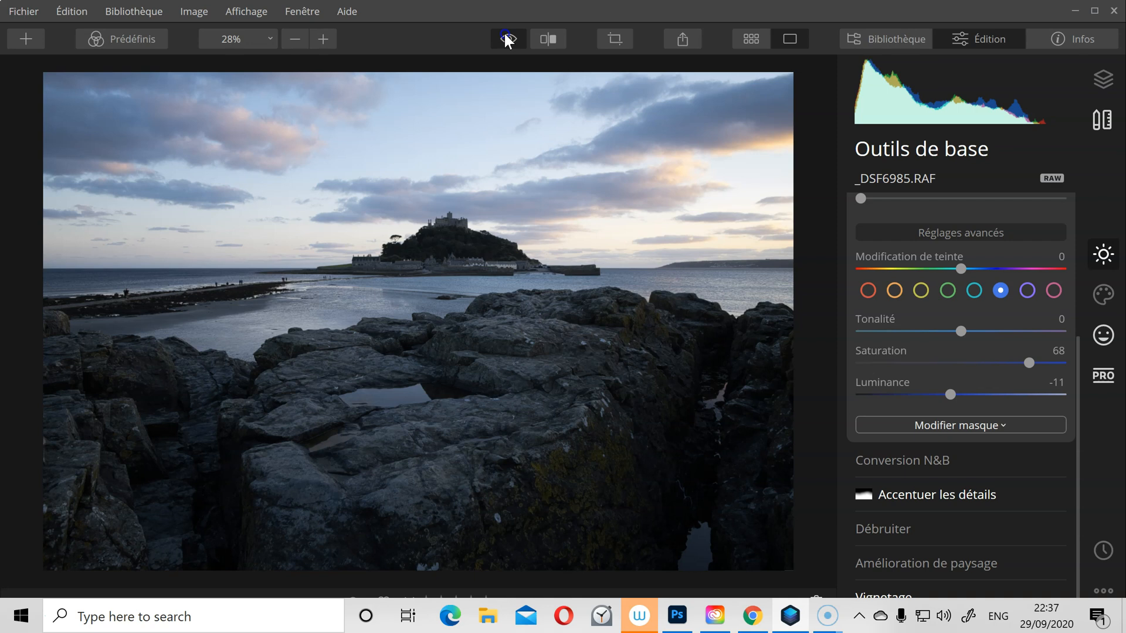
{"action": "left_click", "coordinate": [507, 40]}
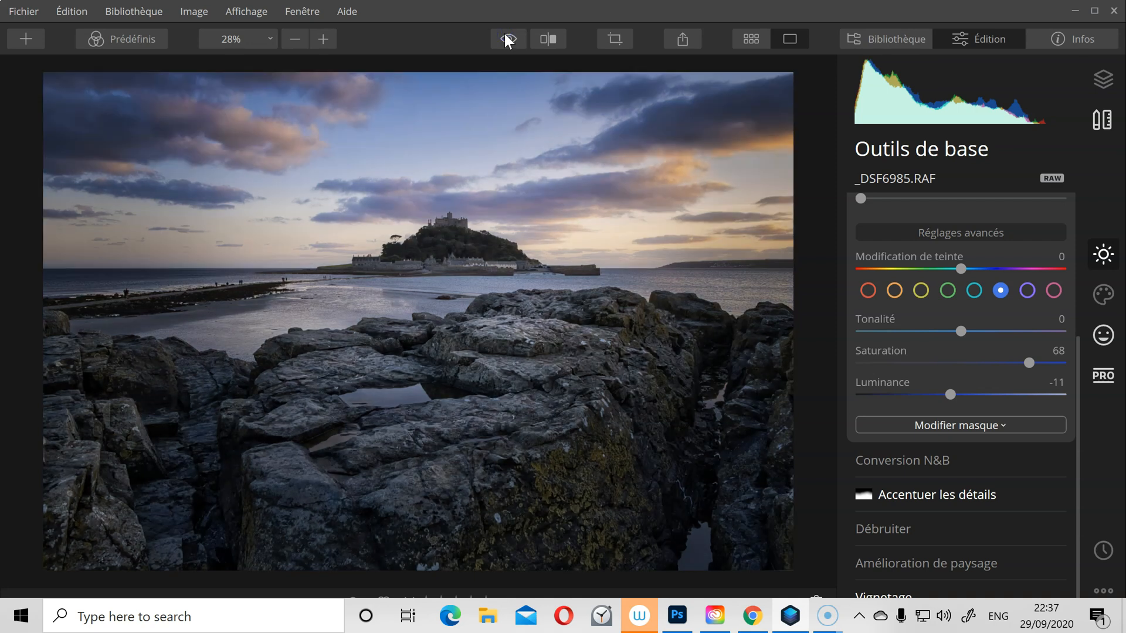
{"action": "left_click", "coordinate": [507, 39]}
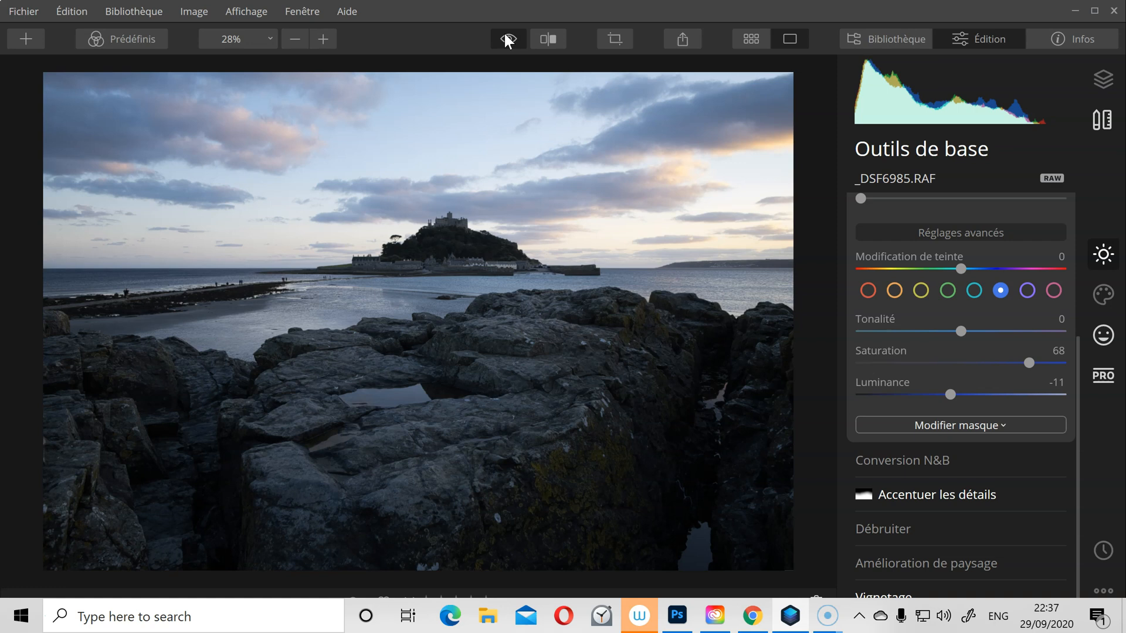
{"action": "left_click", "coordinate": [508, 39]}
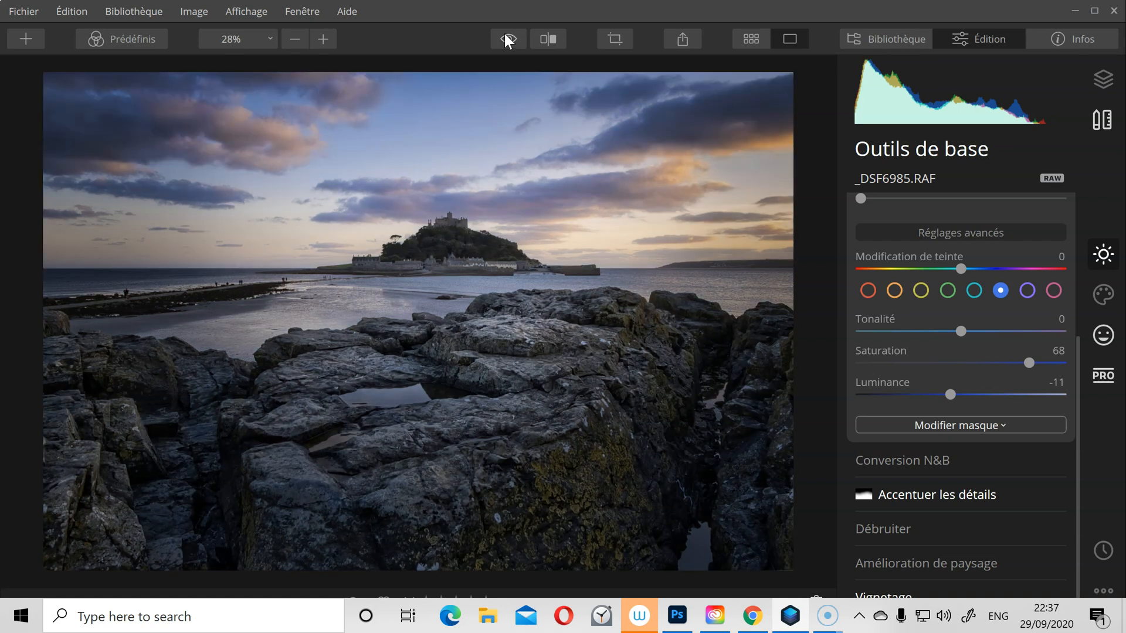
{"action": "left_click", "coordinate": [508, 39]}
{"action": "left_click", "coordinate": [507, 39]}
{"action": "left_click", "coordinate": [507, 39]}
{"action": "left_click", "coordinate": [508, 39]}
{"action": "left_click", "coordinate": [507, 40]}
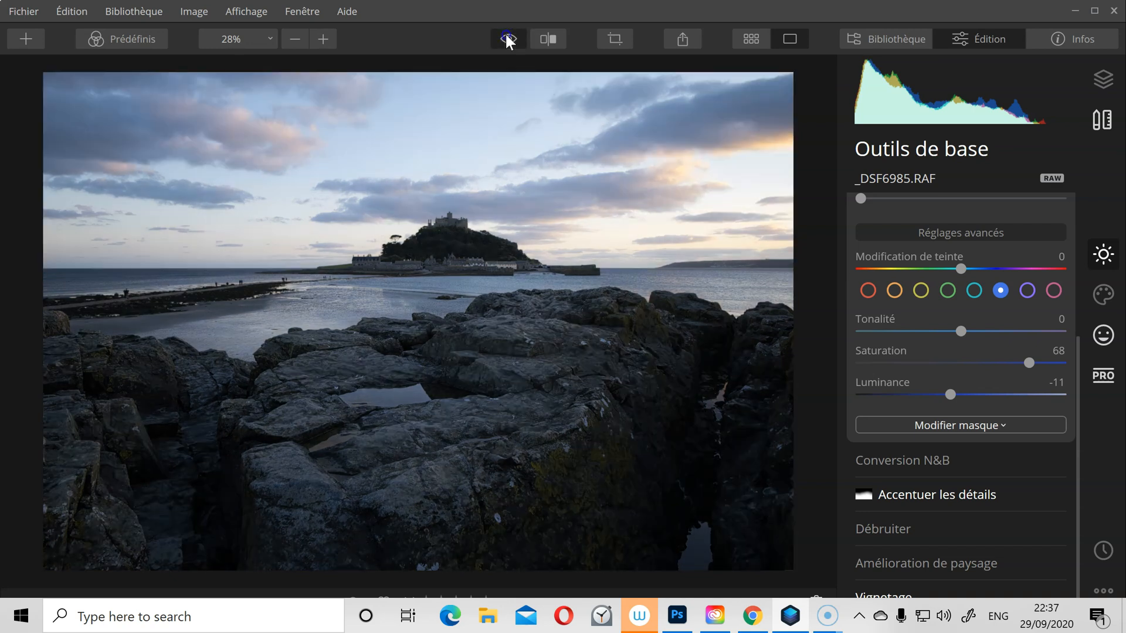
Switch repeatedly between the original and the edited photo to review the overall result
{"action": "left_click", "coordinate": [508, 39]}
{"action": "left_click", "coordinate": [508, 39]}
{"action": "left_click", "coordinate": [508, 39]}
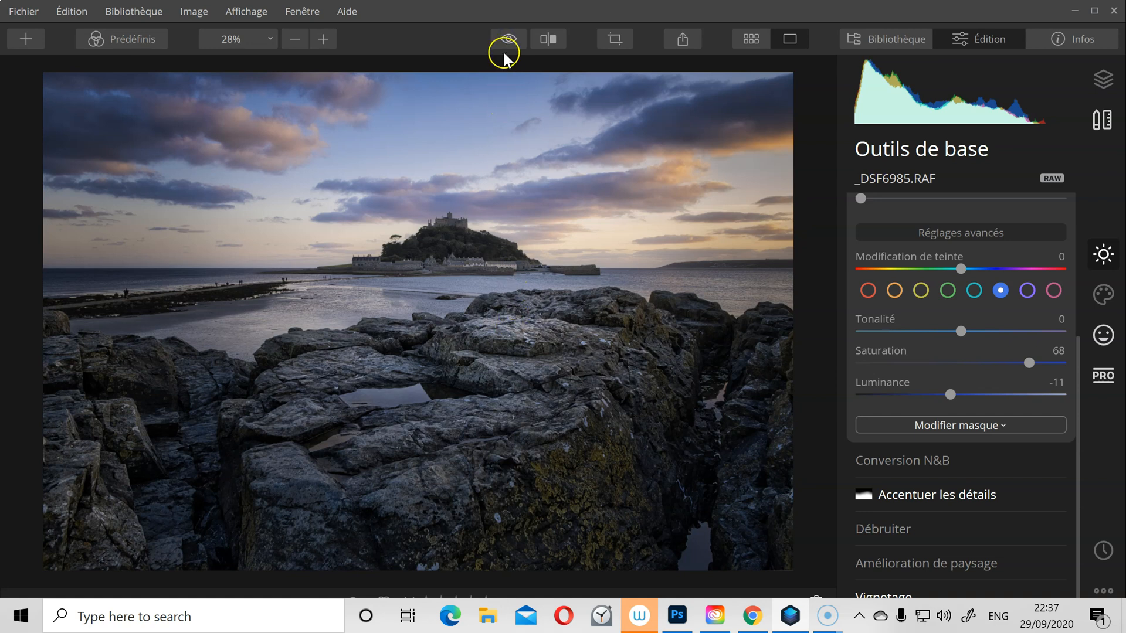
{"action": "left_click", "coordinate": [508, 39]}
{"action": "left_click", "coordinate": [508, 40]}
{"action": "left_click", "coordinate": [508, 41]}
{"action": "left_click", "coordinate": [507, 39]}
{"action": "left_click", "coordinate": [509, 47]}
{"action": "left_click", "coordinate": [508, 47]}
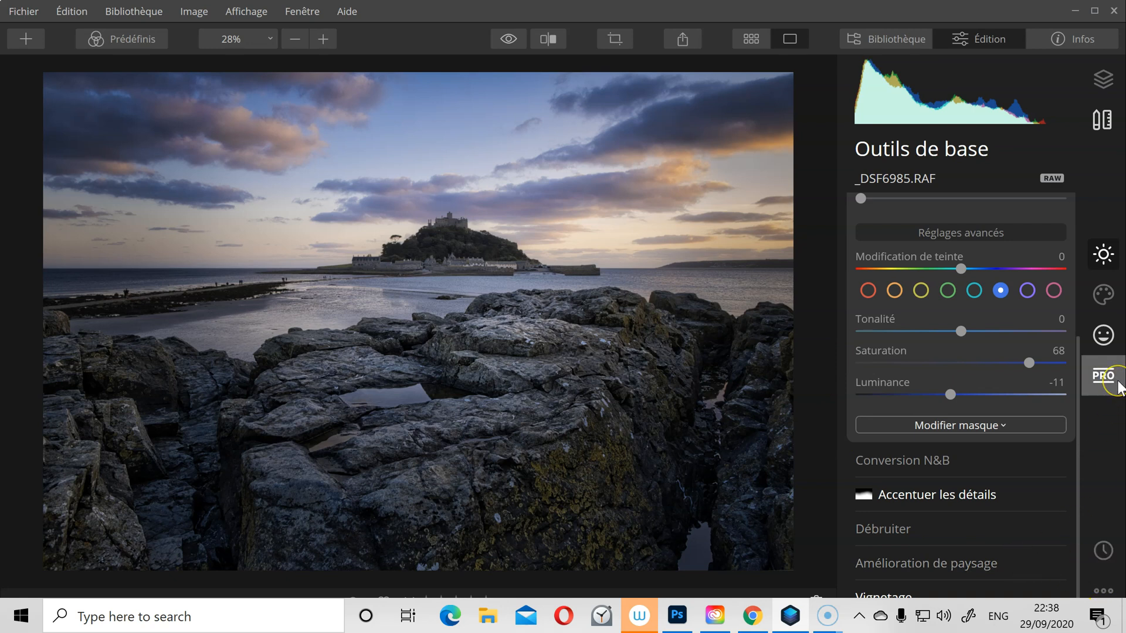
In the Professionel tool Virage partiel, set the Hautes lum. Saturation to 19 and compare the photo with and without it
{"action": "left_click", "coordinate": [1103, 379]}
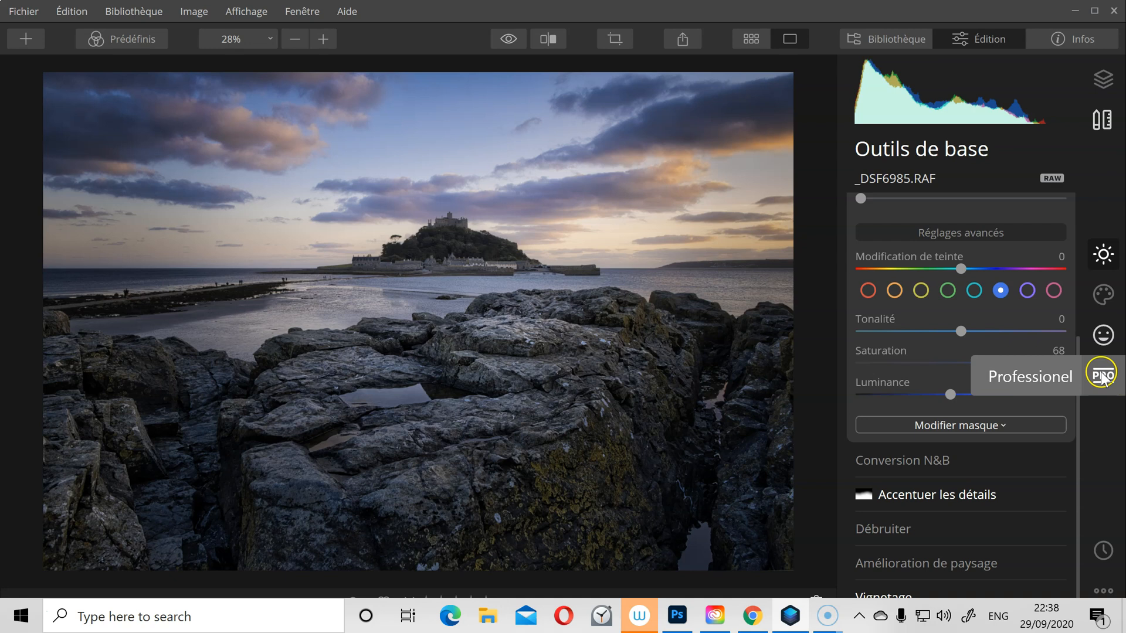
{"action": "left_click", "coordinate": [947, 445]}
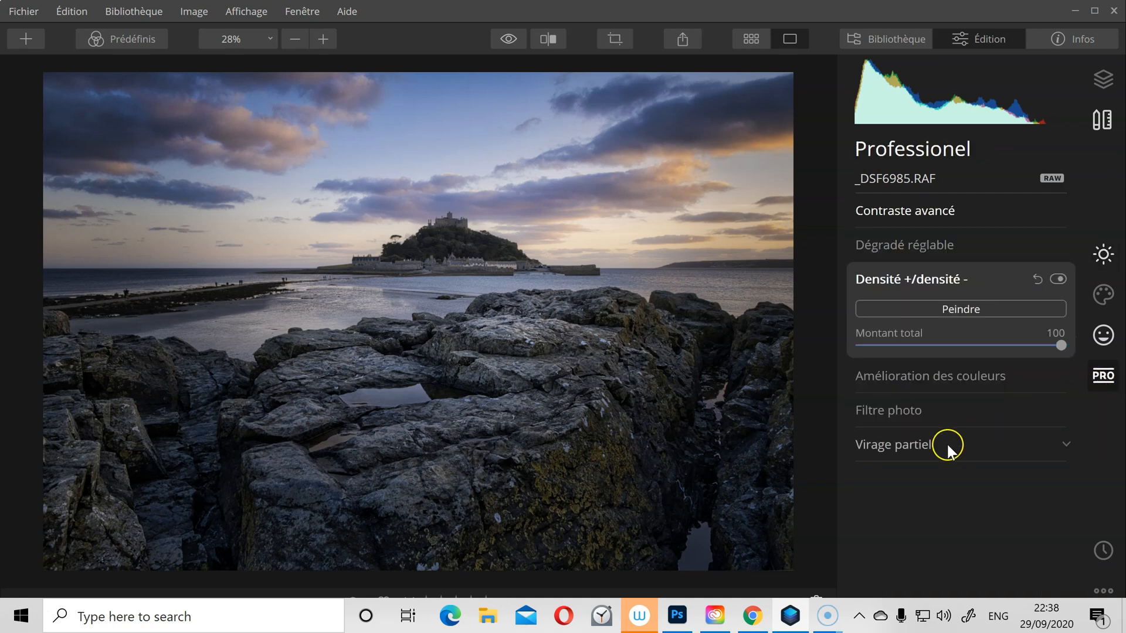
{"action": "left_click", "coordinate": [913, 449]}
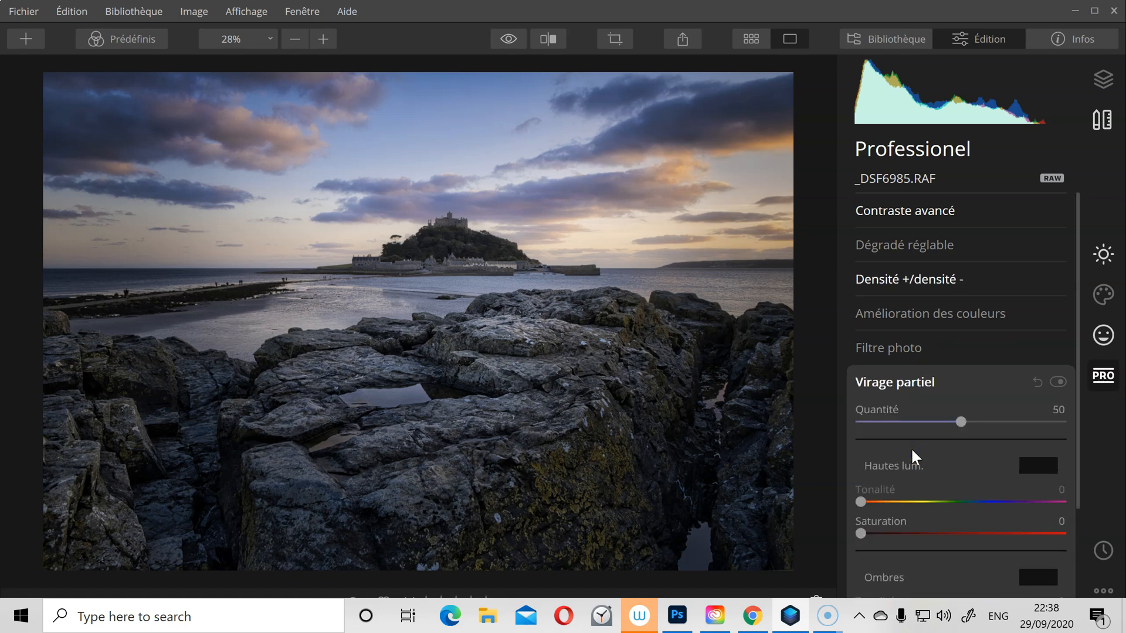
{"action": "scroll", "coordinate": [918, 439], "scroll_direction": "down", "scroll_amount": 3}
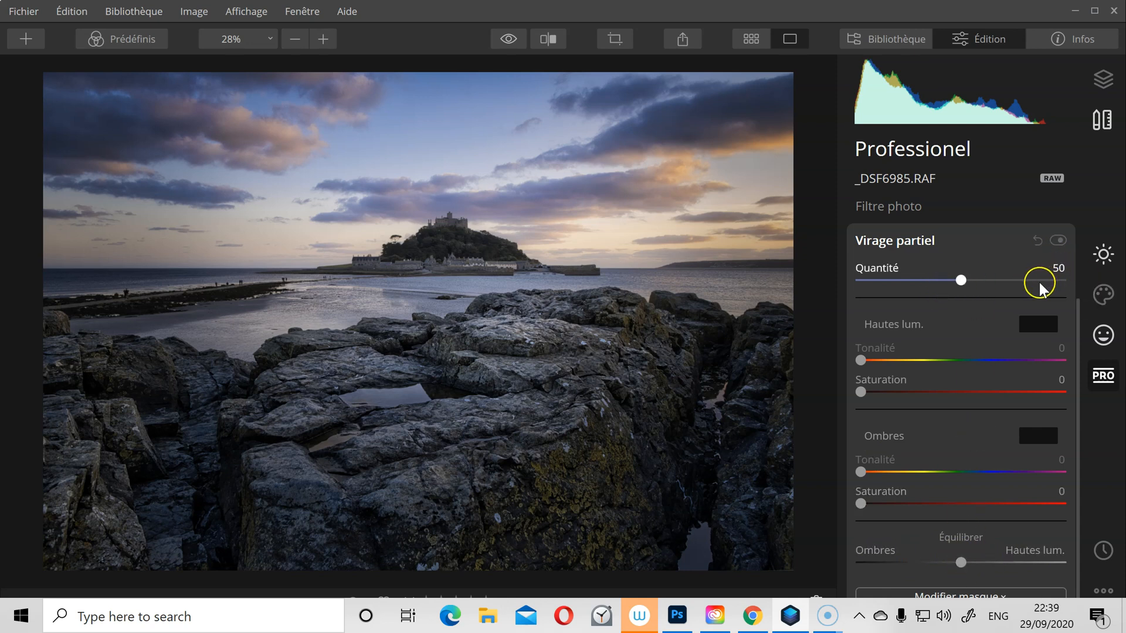
{"action": "left_click_drag", "start_coordinate": [860, 393], "coordinate": [898, 395]}
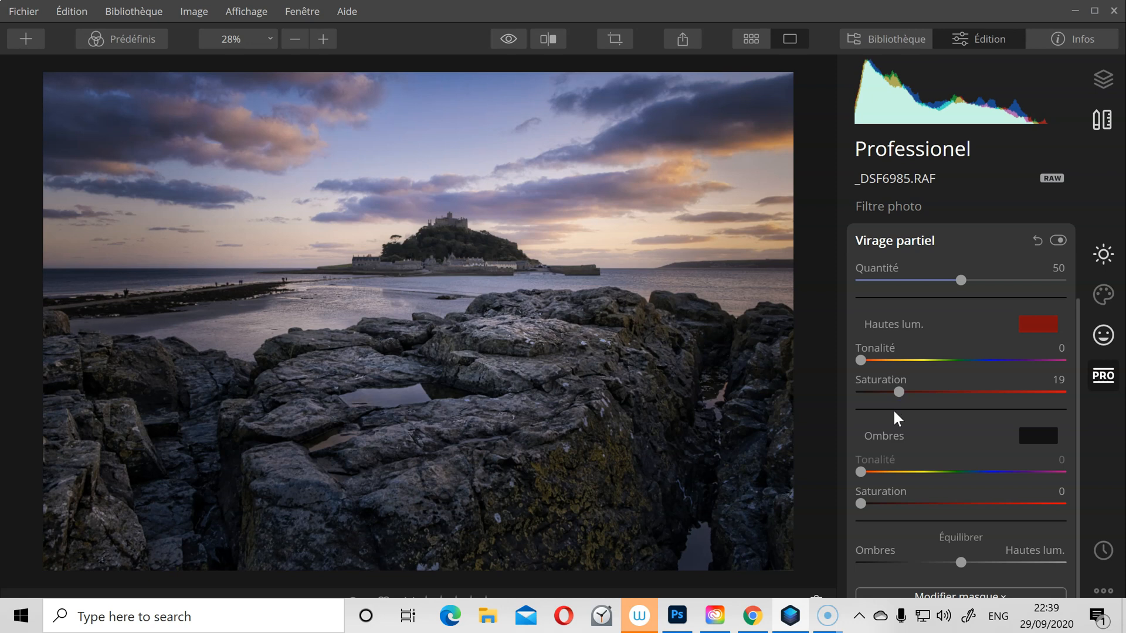
{"action": "left_click", "coordinate": [1059, 241]}
{"action": "left_click", "coordinate": [1058, 241]}
Tint the shadows blue in Virage partiel with Ombres Tonalité 231 and Saturation 20
{"action": "left_click_drag", "start_coordinate": [863, 472], "coordinate": [972, 471]}
{"action": "left_click_drag", "start_coordinate": [862, 471], "coordinate": [925, 478]}
{"action": "left_click_drag", "start_coordinate": [860, 503], "coordinate": [991, 477]}
{"action": "mouse_move", "coordinate": [886, 505]}
{"action": "left_mouse_down"}
{"action": "mouse_move", "coordinate": [1017, 506]}
{"action": "mouse_move", "coordinate": [849, 503]}
{"action": "mouse_move", "coordinate": [900, 504]}
{"action": "left_mouse_up"}
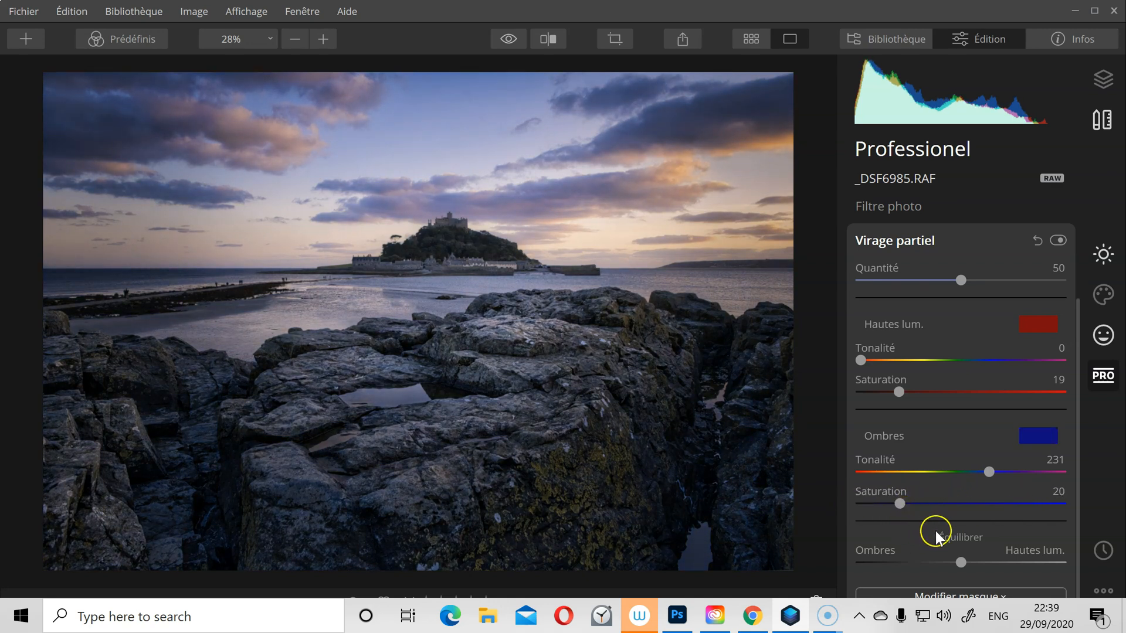
Compare the photo with and without the red highlight and blue shadow toning
{"action": "left_click", "coordinate": [1058, 240]}
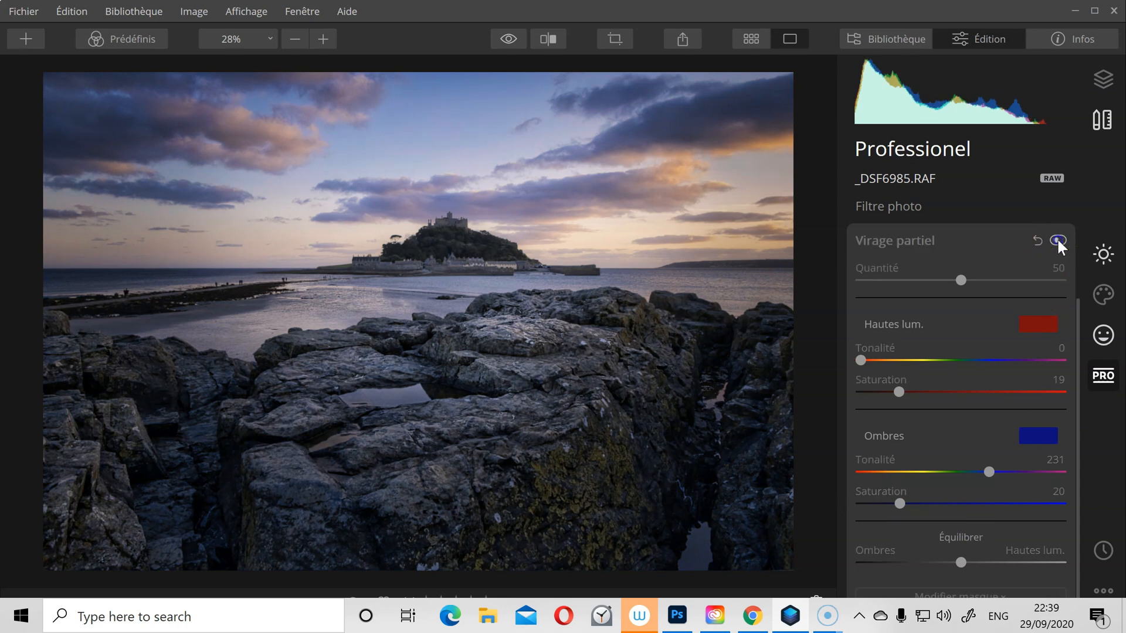
{"action": "left_click", "coordinate": [1057, 241]}
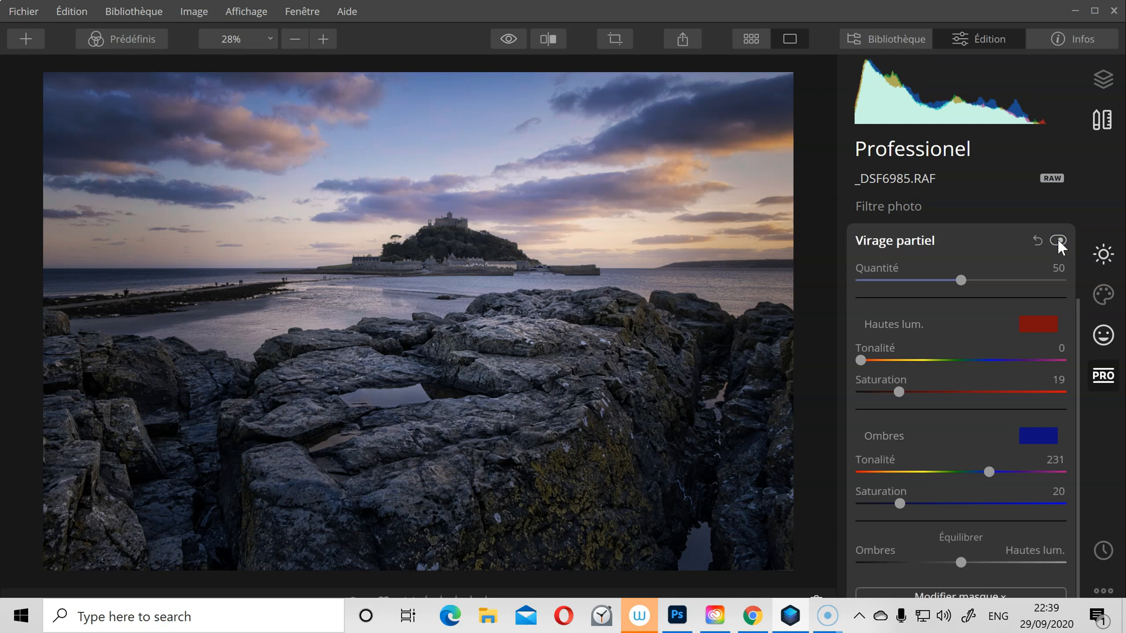
{"action": "left_click", "coordinate": [1058, 241]}
{"action": "left_click", "coordinate": [1058, 241]}
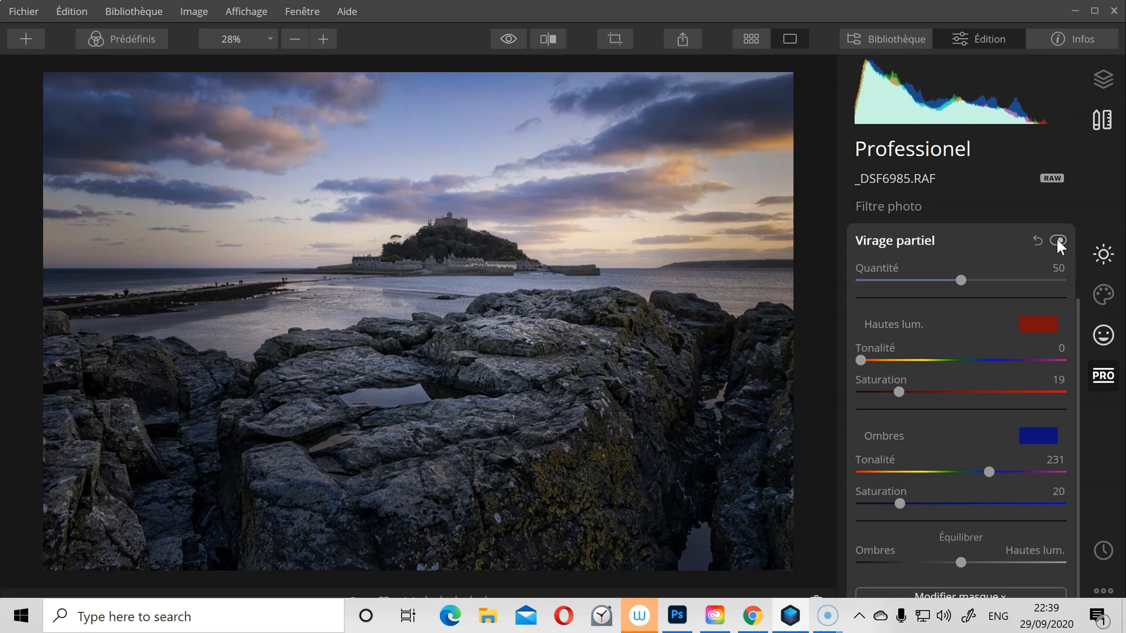
{"action": "left_click", "coordinate": [1058, 241]}
{"action": "left_click", "coordinate": [1058, 241]}
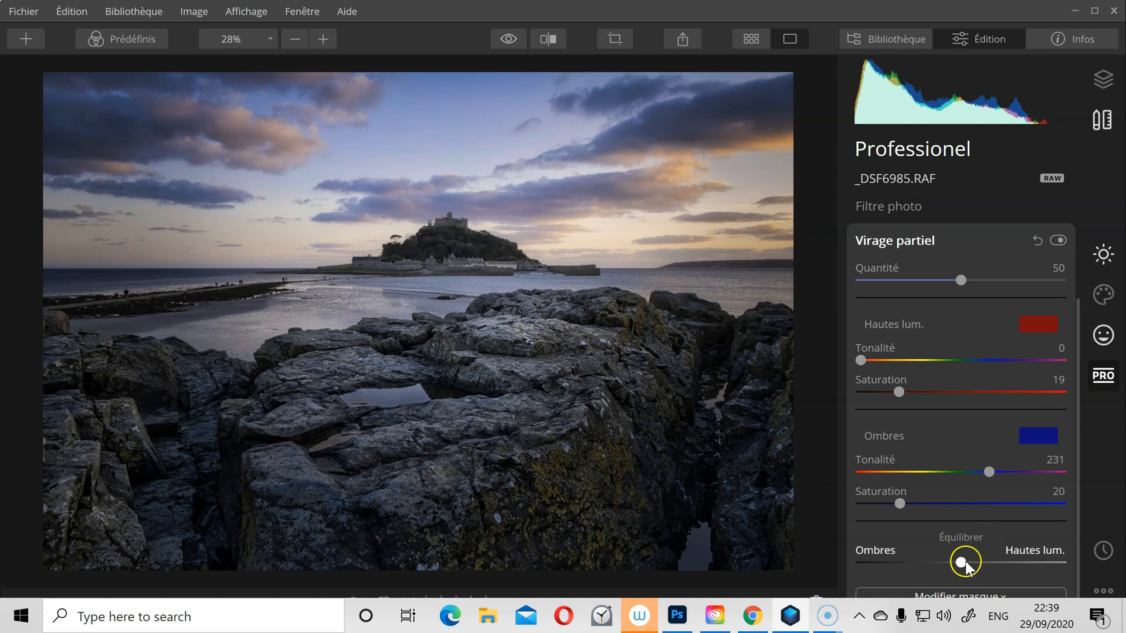
Shift the Virage partiel Équilibrer balance slightly towards Hautes lum. and set the Ombres Tonalité to 202
{"action": "left_click_drag", "start_coordinate": [964, 564], "coordinate": [1013, 563]}
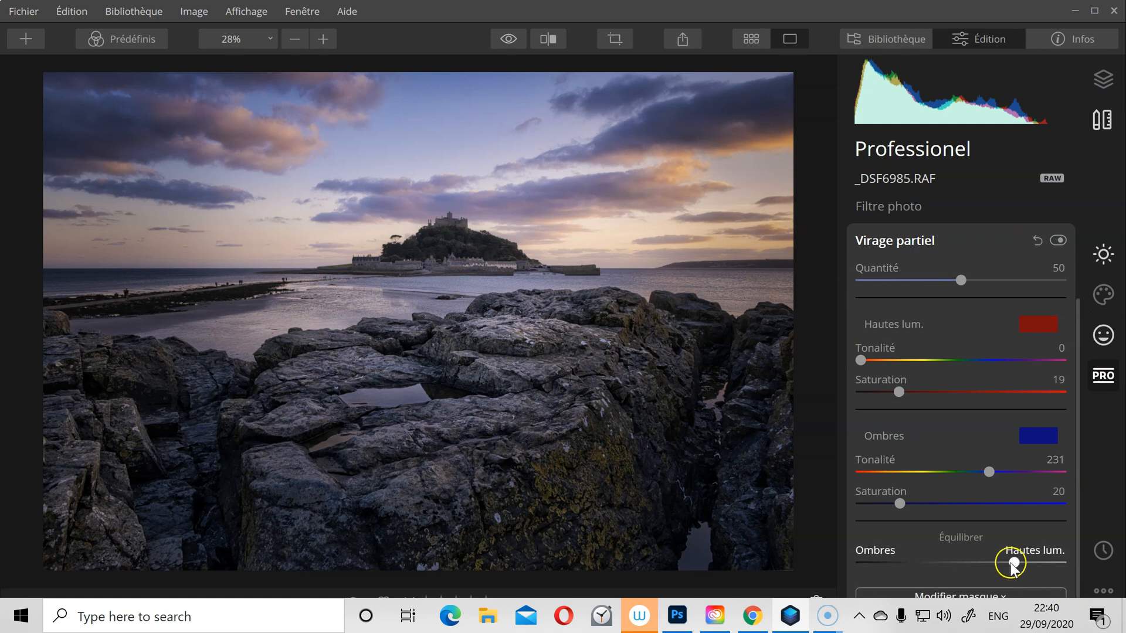
{"action": "left_click_drag", "start_coordinate": [1013, 564], "coordinate": [976, 563]}
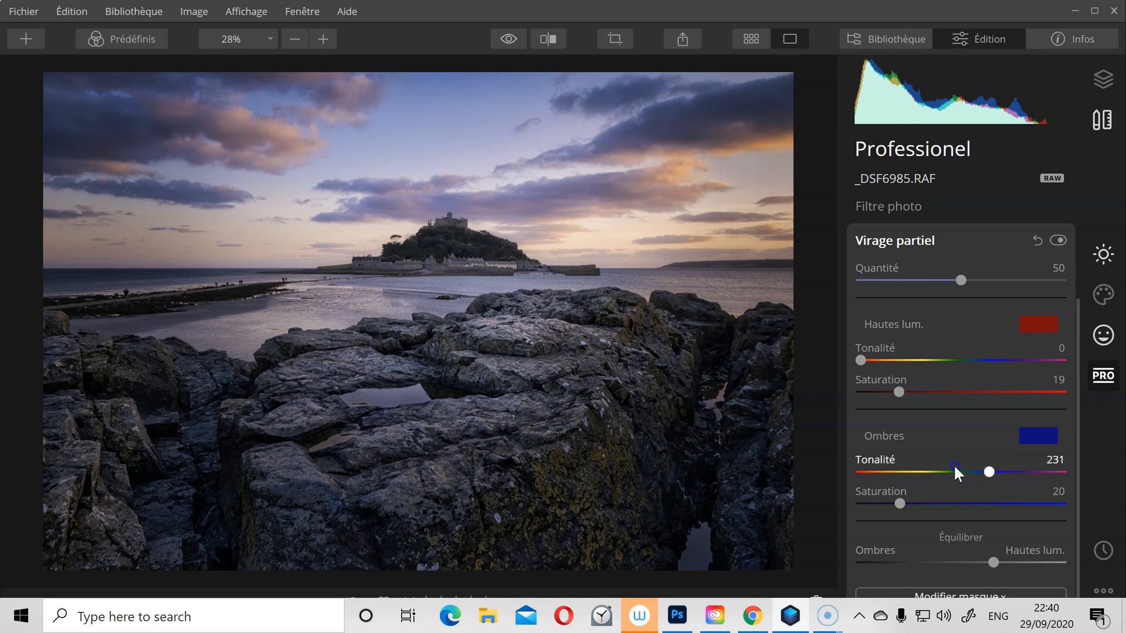
{"action": "left_click_drag", "start_coordinate": [993, 563], "coordinate": [962, 564]}
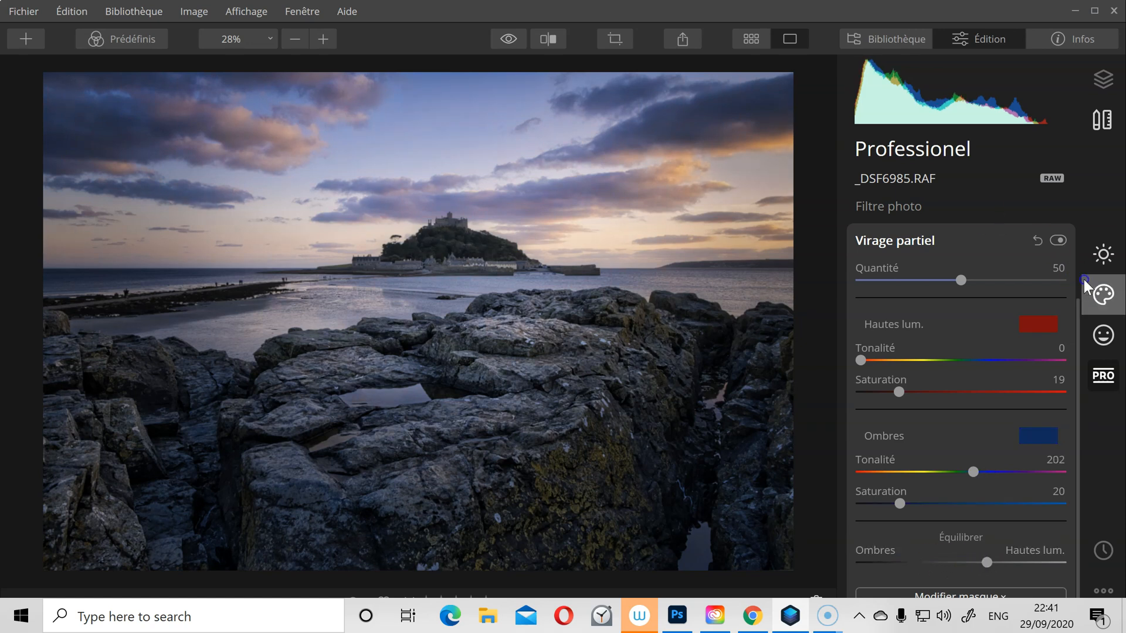
Compare the photo with and without the rebalanced Virage partiel and return to Outils de base
{"action": "left_click", "coordinate": [1065, 240]}
{"action": "left_click", "coordinate": [1061, 241]}
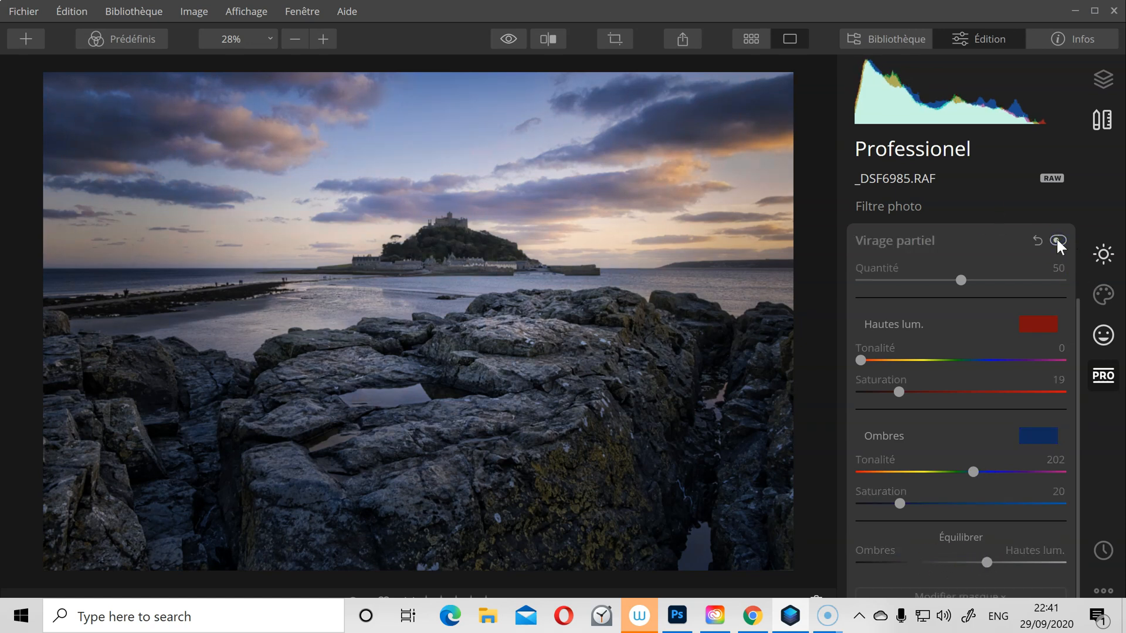
{"action": "left_click", "coordinate": [1059, 240]}
{"action": "left_click", "coordinate": [1058, 241]}
{"action": "left_click", "coordinate": [1058, 240]}
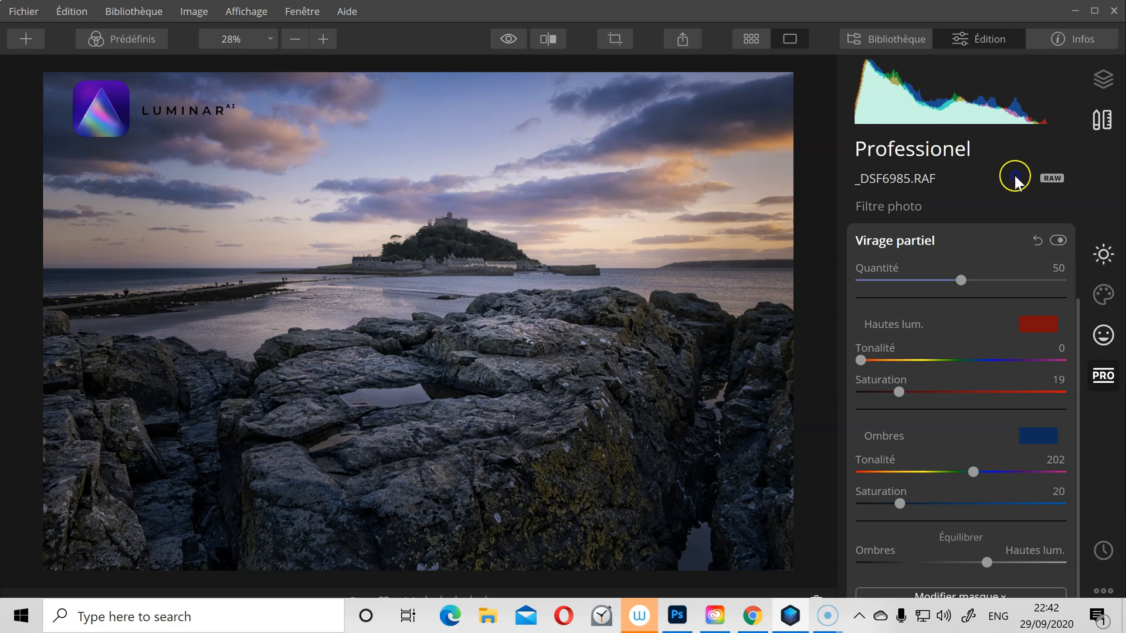
{"action": "left_click", "coordinate": [1095, 252]}
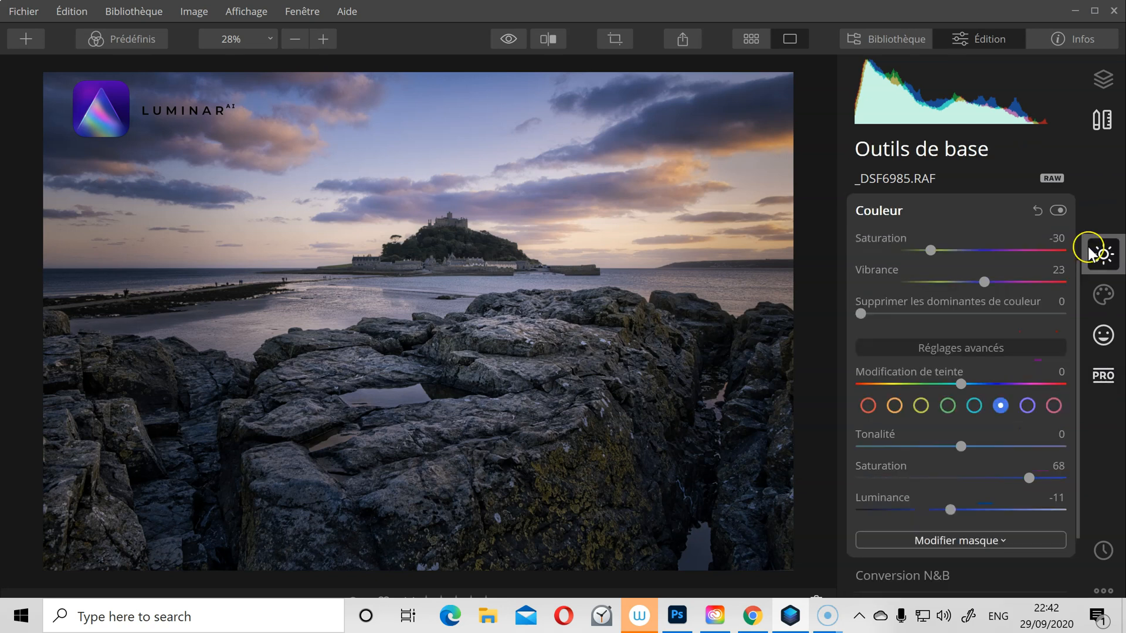